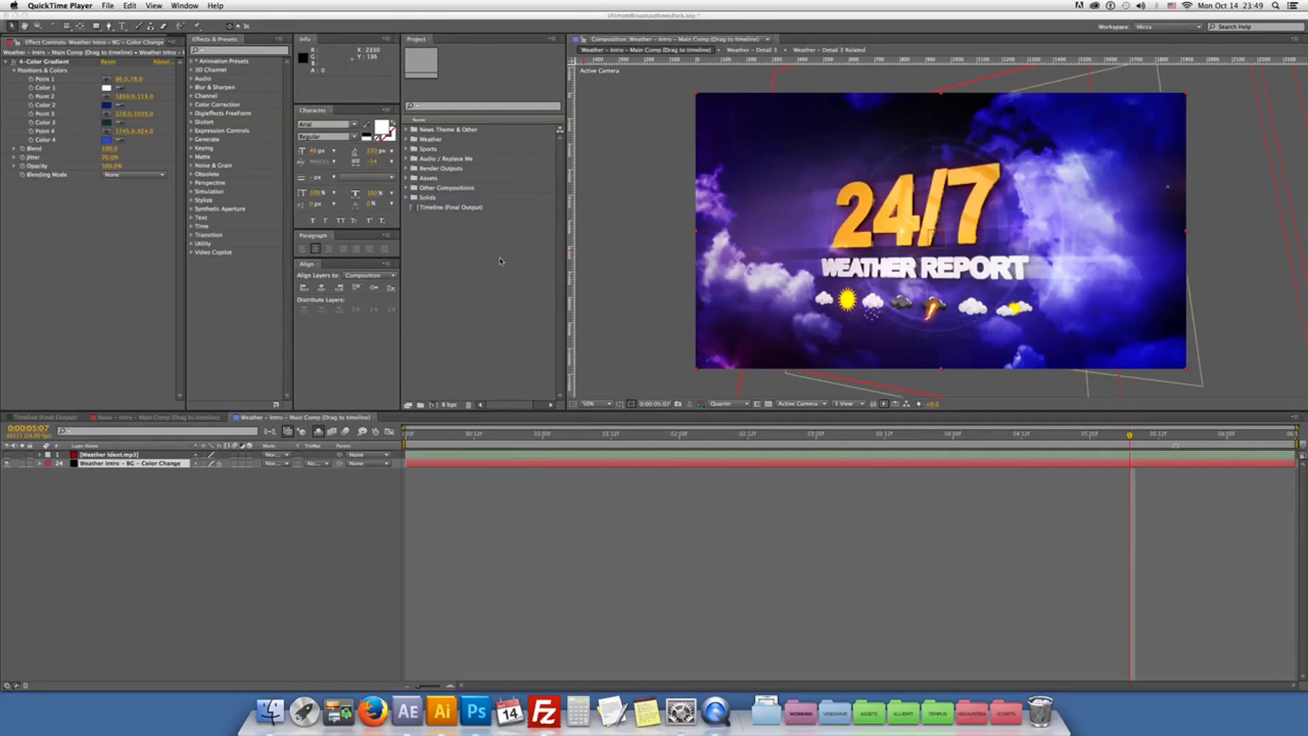
Open the Timeline (Final Output) composition and move the current time to 0:00:04:00
left_click(441, 210)
double_click(450, 207)
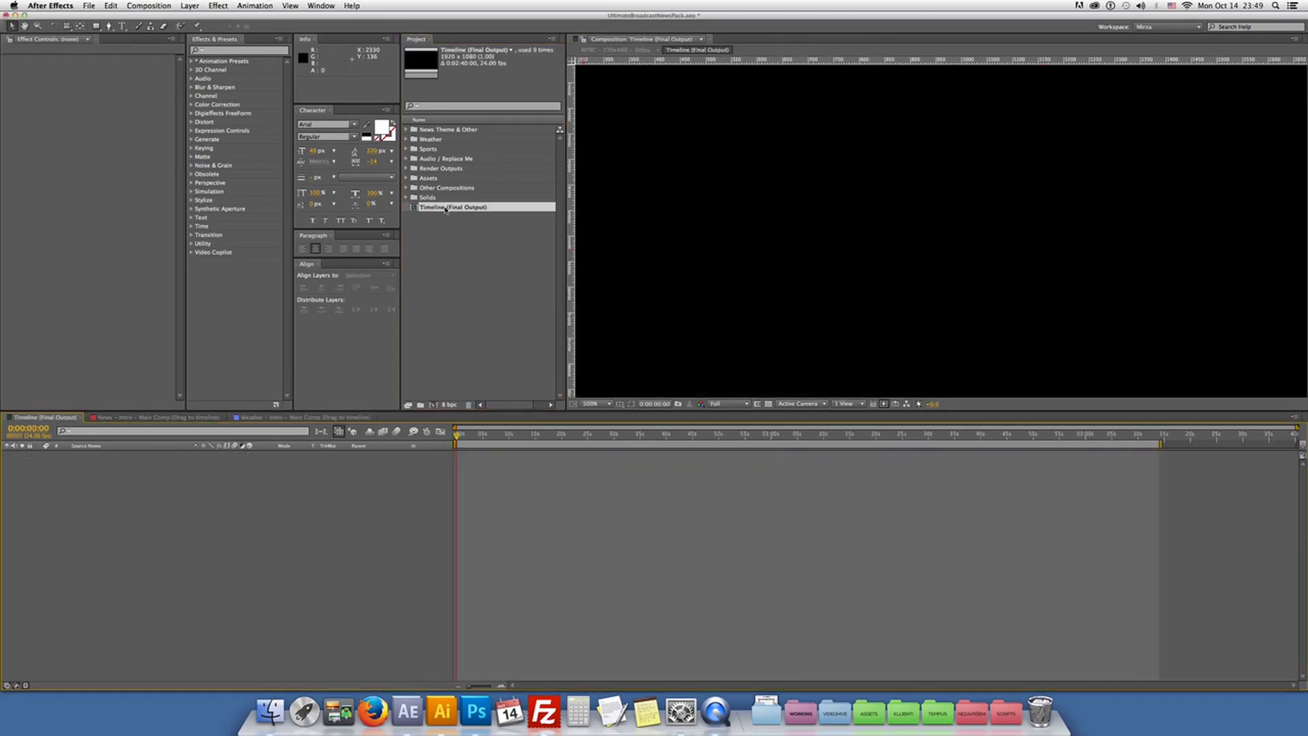
left_click(478, 436)
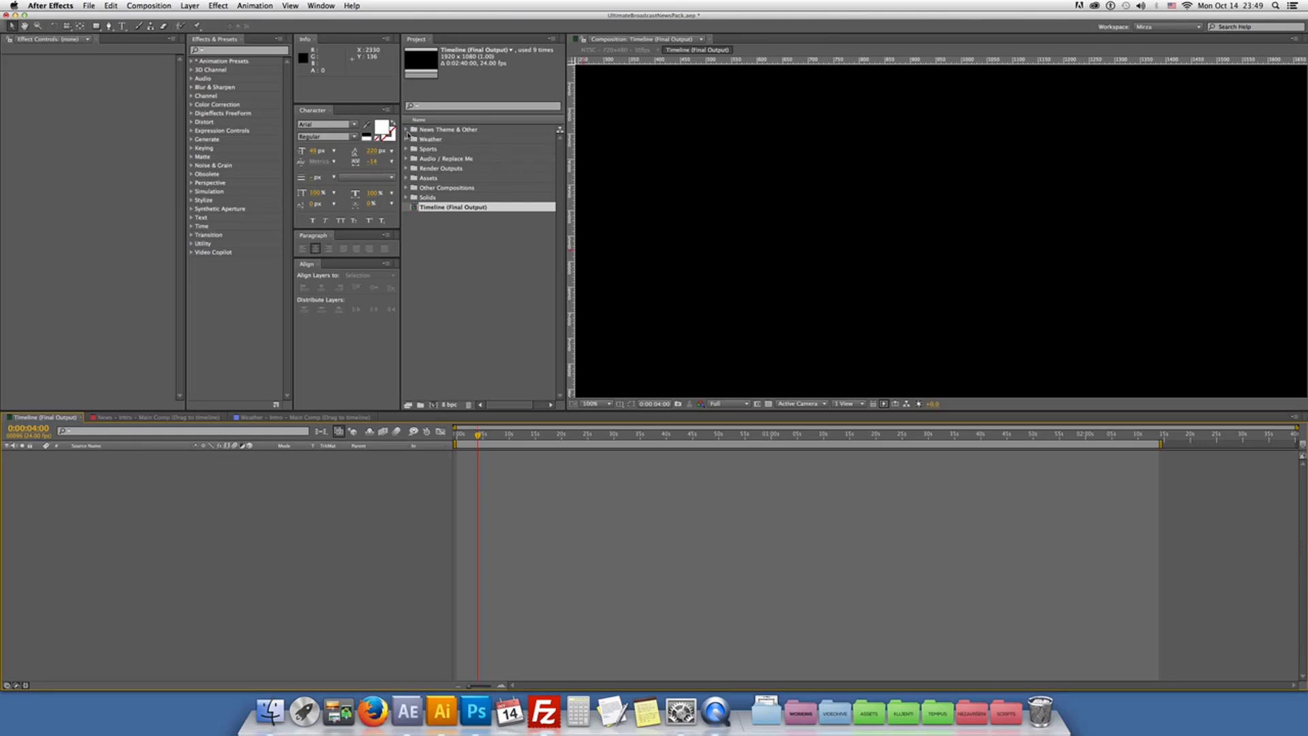
Expand the News Theme & Other and News – Main Theme Intro folders, and open the News – Intro – Main Comp
double_click(443, 129)
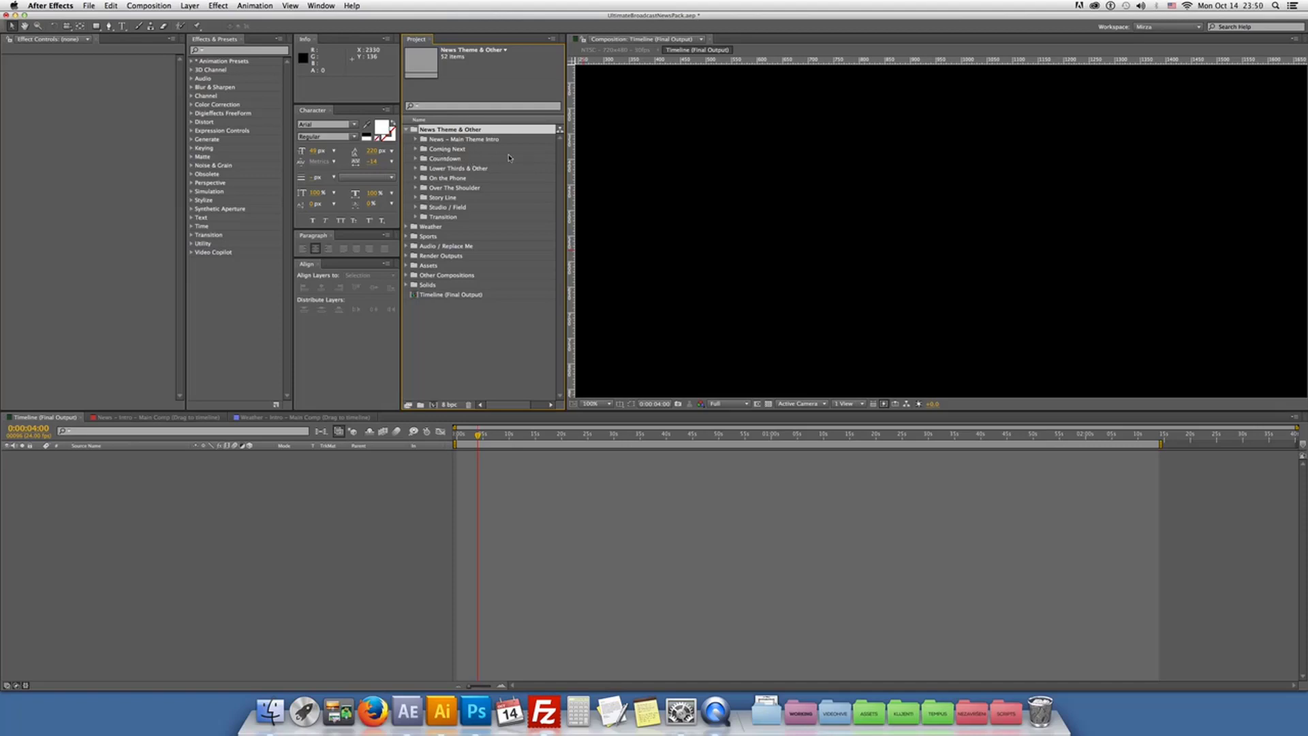
left_click(415, 140)
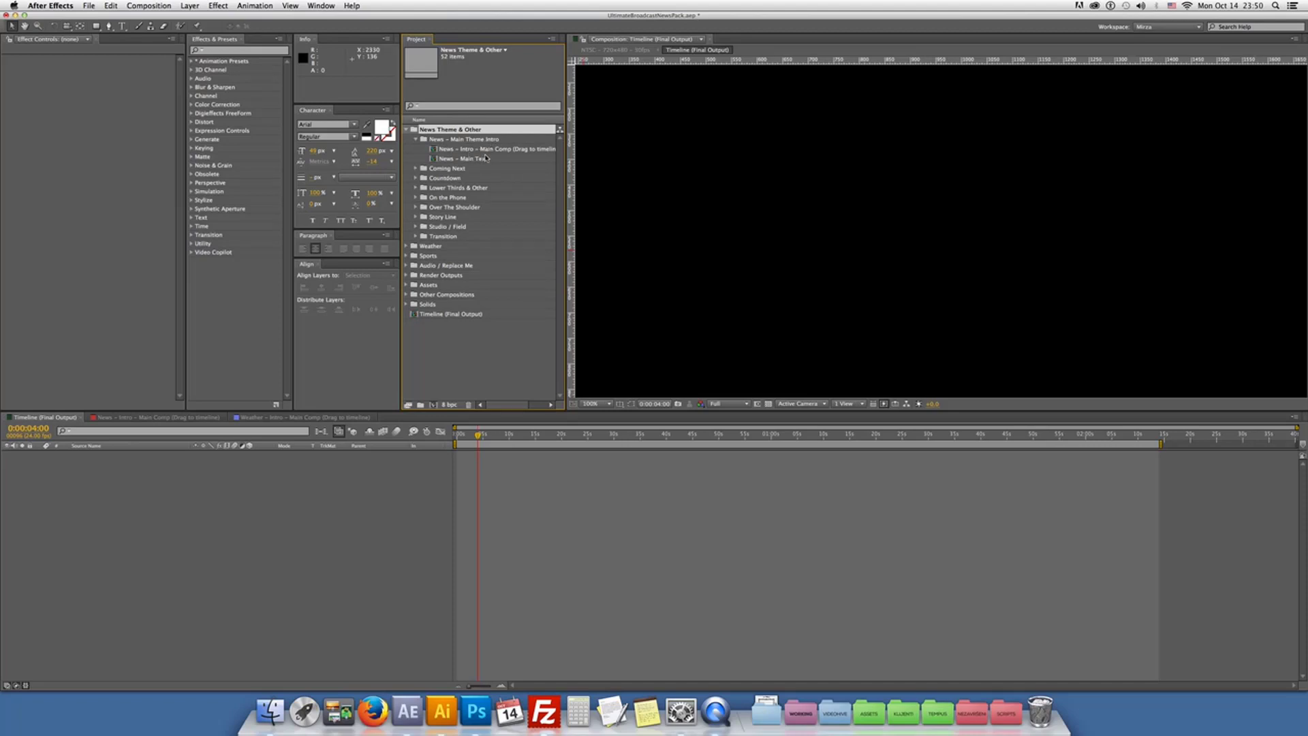
left_click_drag(578, 154, 640, 154)
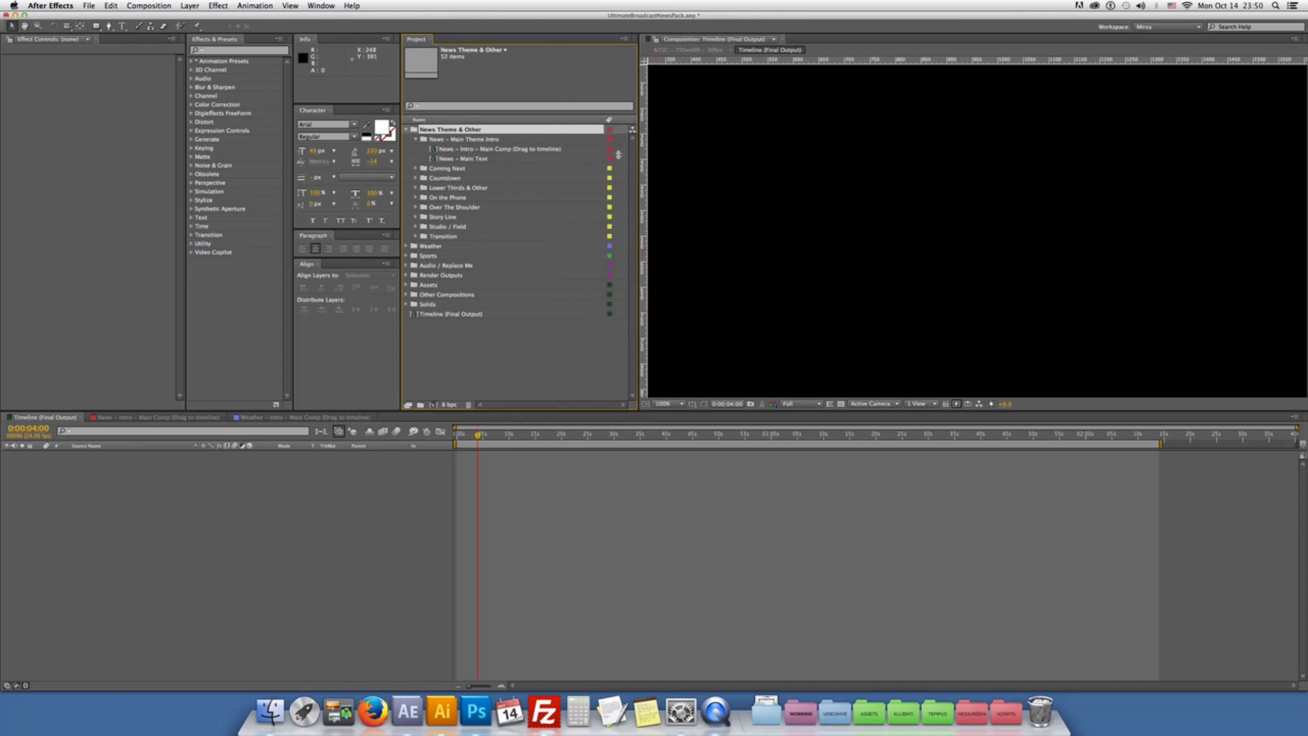
double_click(533, 150)
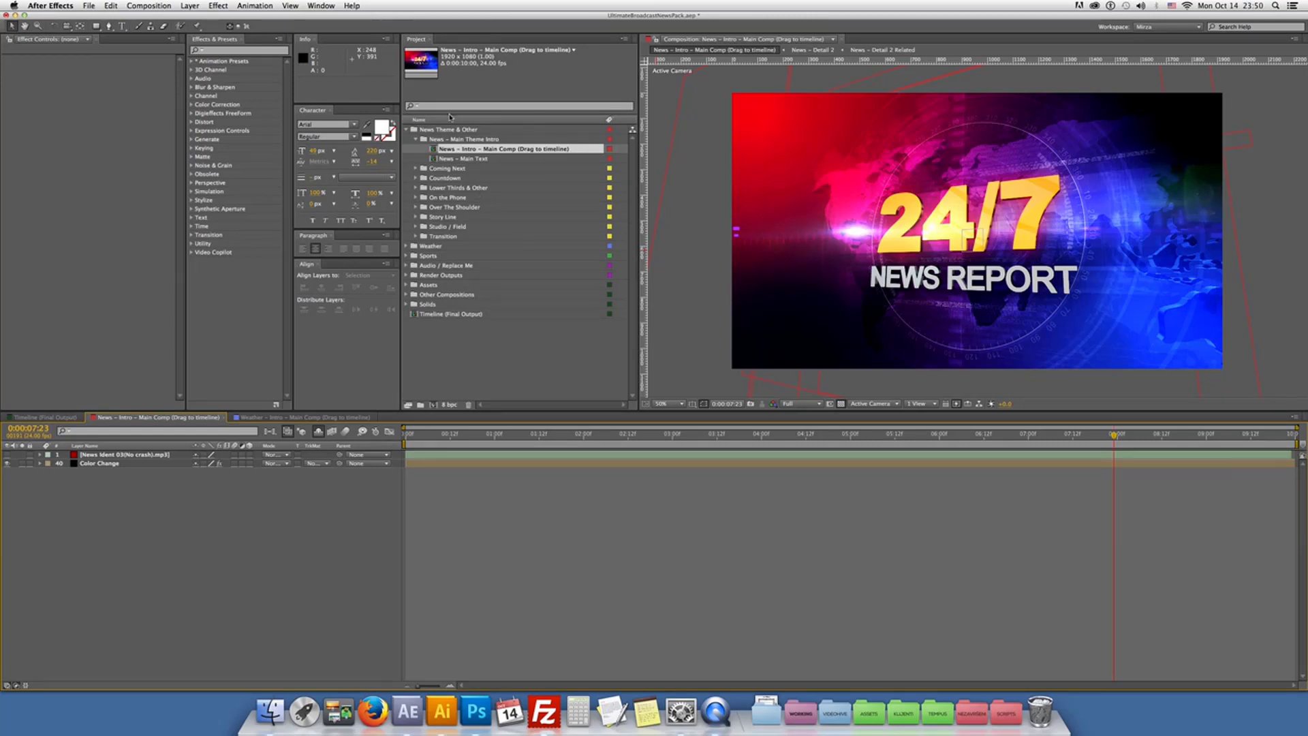
Add News – Intro – Main Comp to Timeline (Final Output), starting at about one second, with the preview resolution set to Quarter
double_click(435, 315)
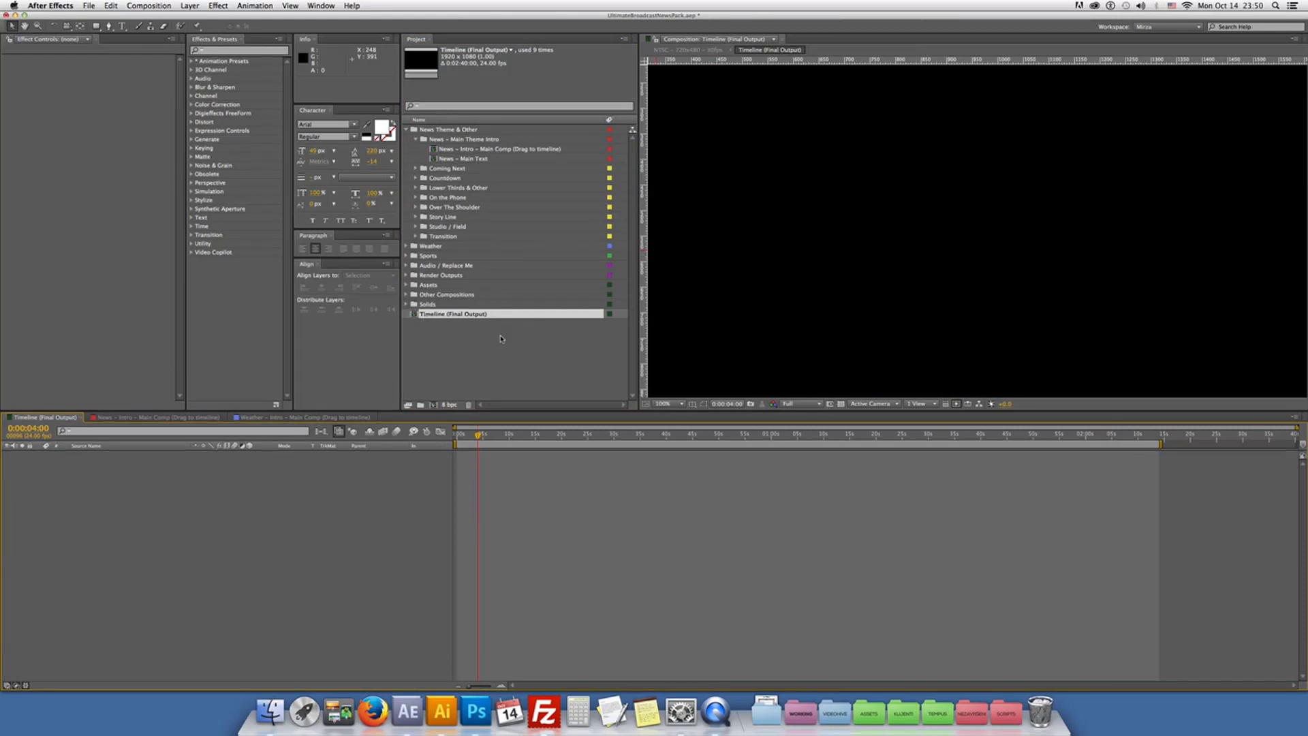
mouse_move(522, 149)
left_mouse_down()
mouse_move(548, 480)
mouse_move(532, 473)
mouse_move(500, 170)
left_mouse_up()
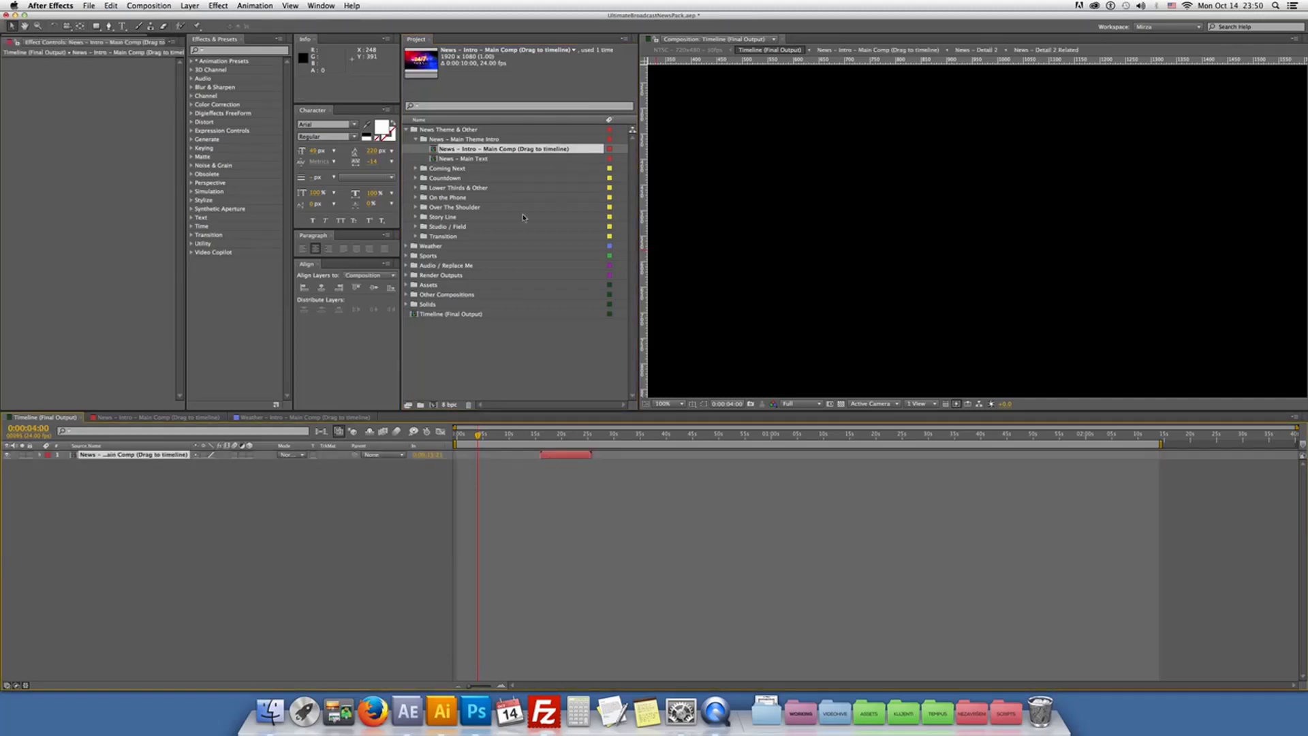
left_click(802, 407)
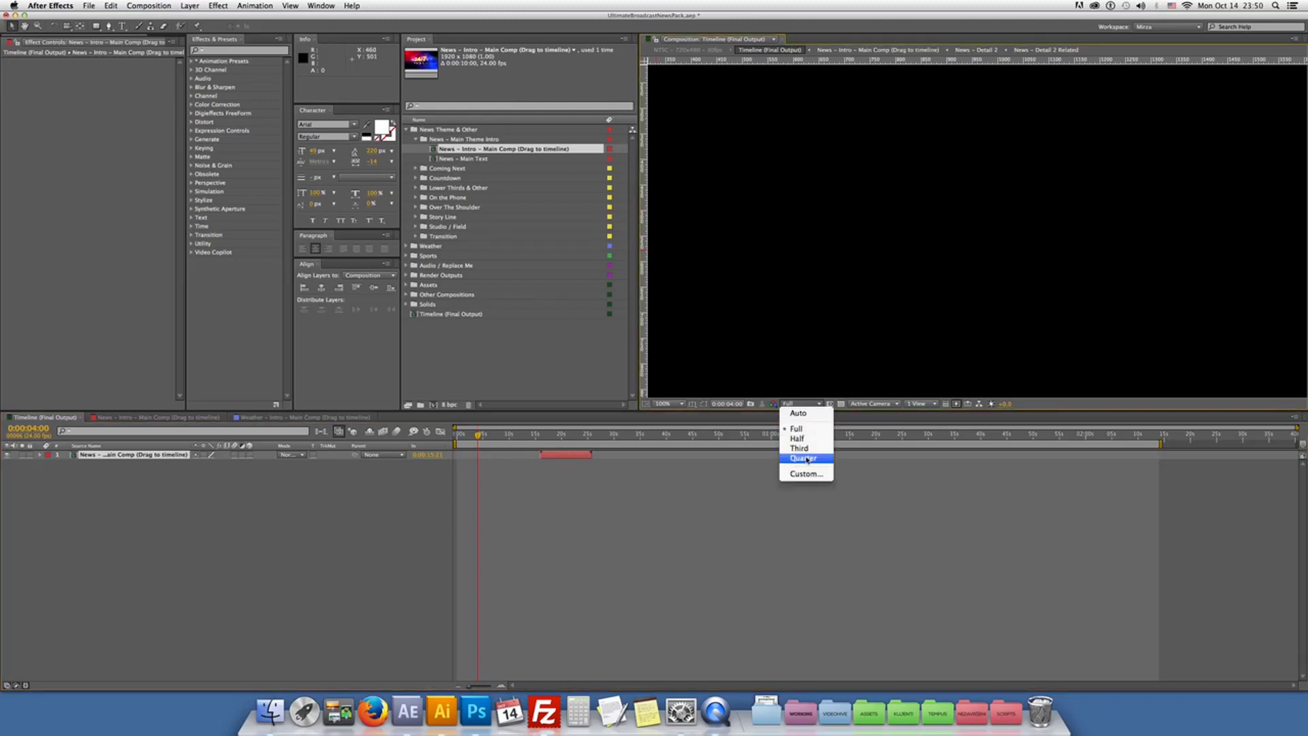
left_click(804, 455)
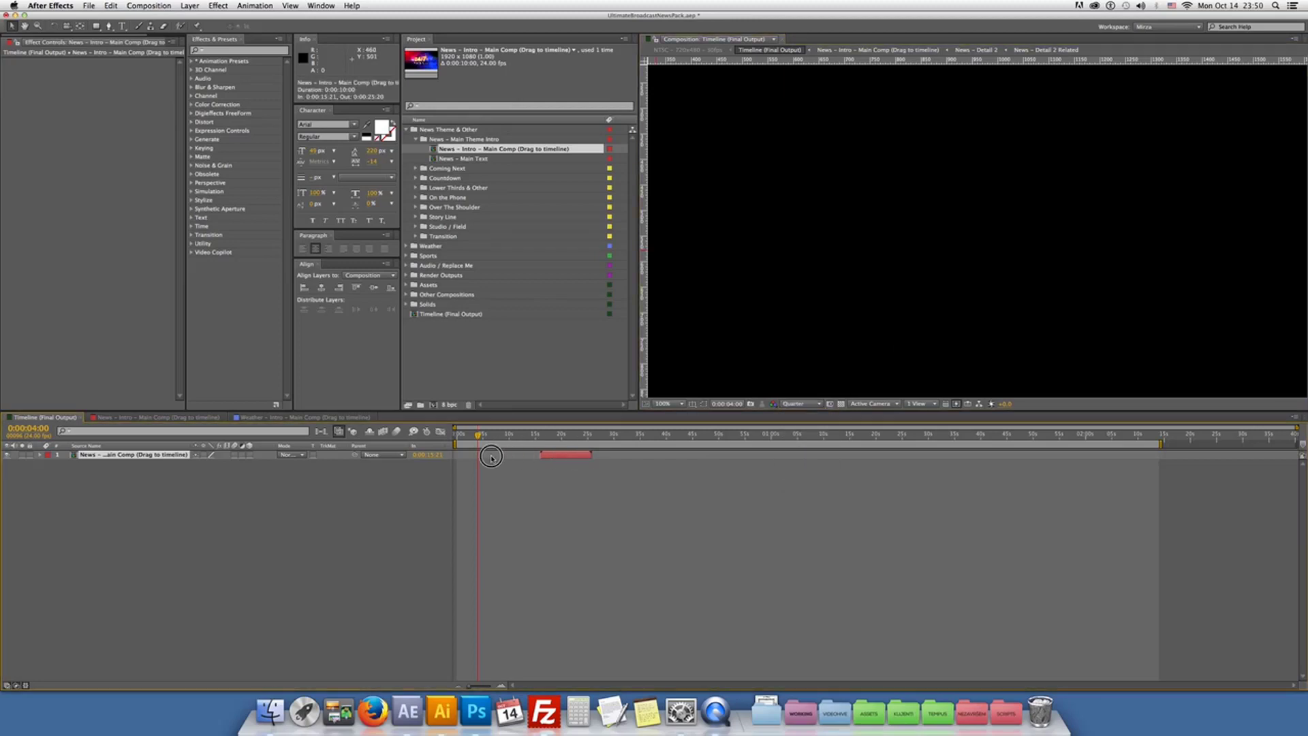
left_click_drag(572, 455, 483, 457)
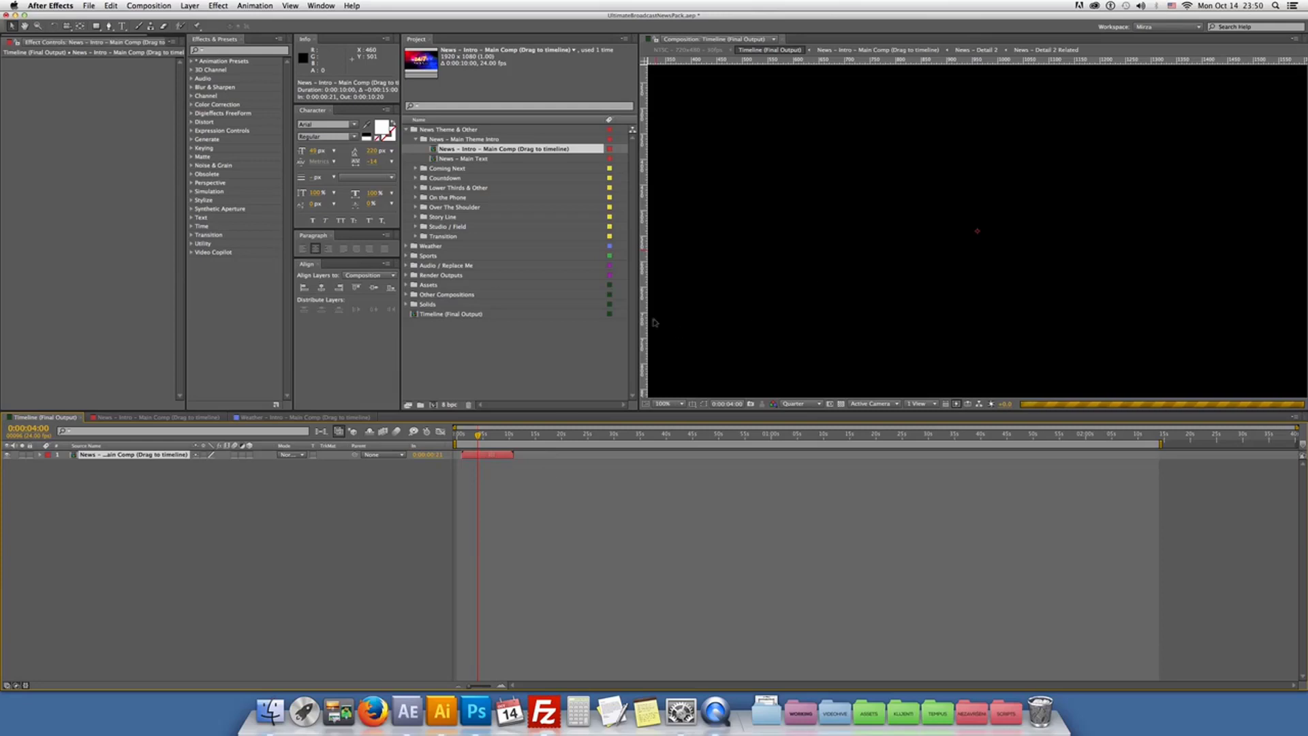
Replace the 24/7 title in the News – Main Text composition with 2555 and preview it in News – Intro – Main Comp at 0:00:09:04
double_click(485, 159)
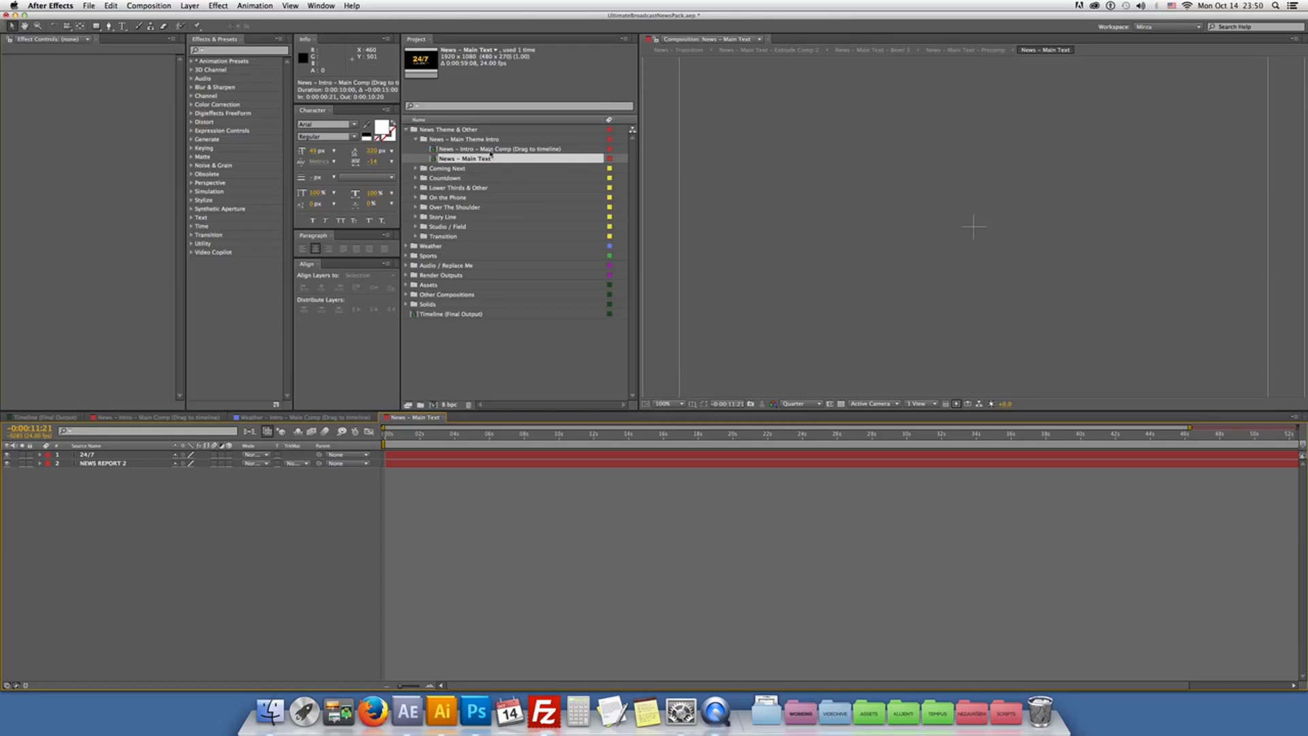
left_click(569, 436)
scroll(876, 314, "down", 1)
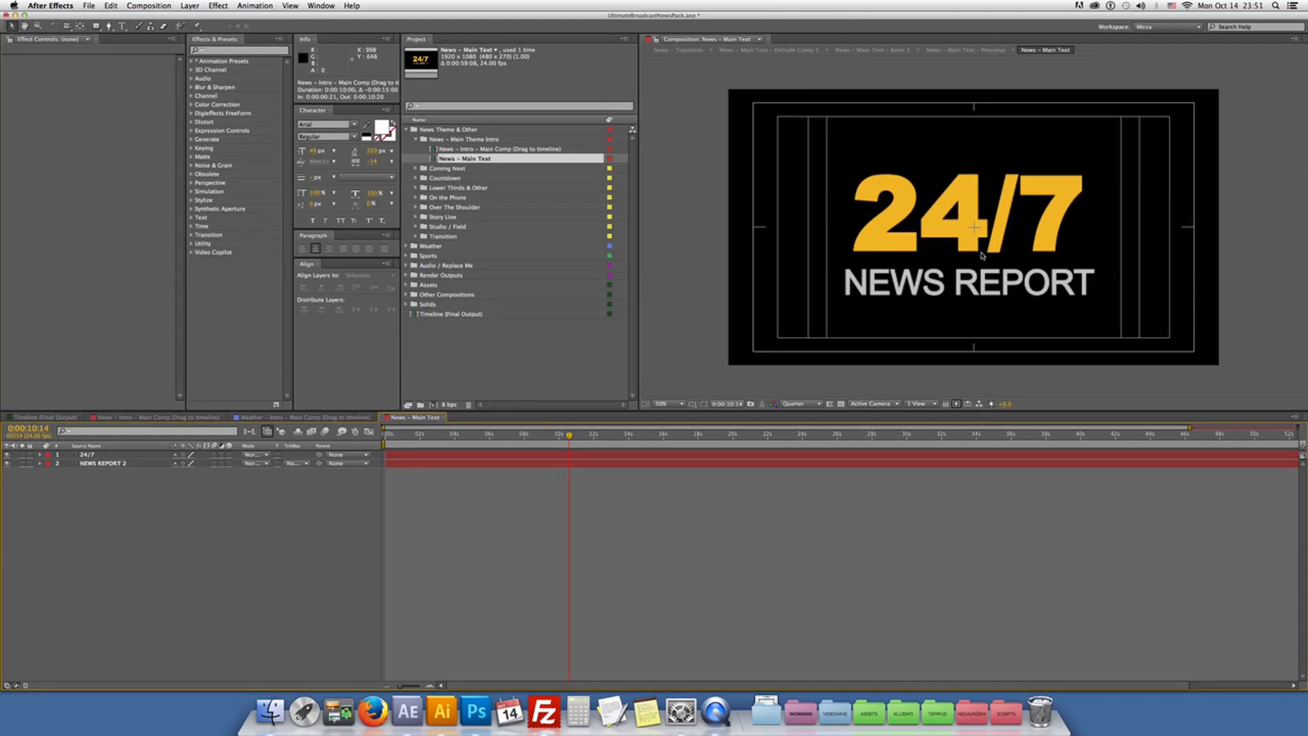
left_click(502, 150)
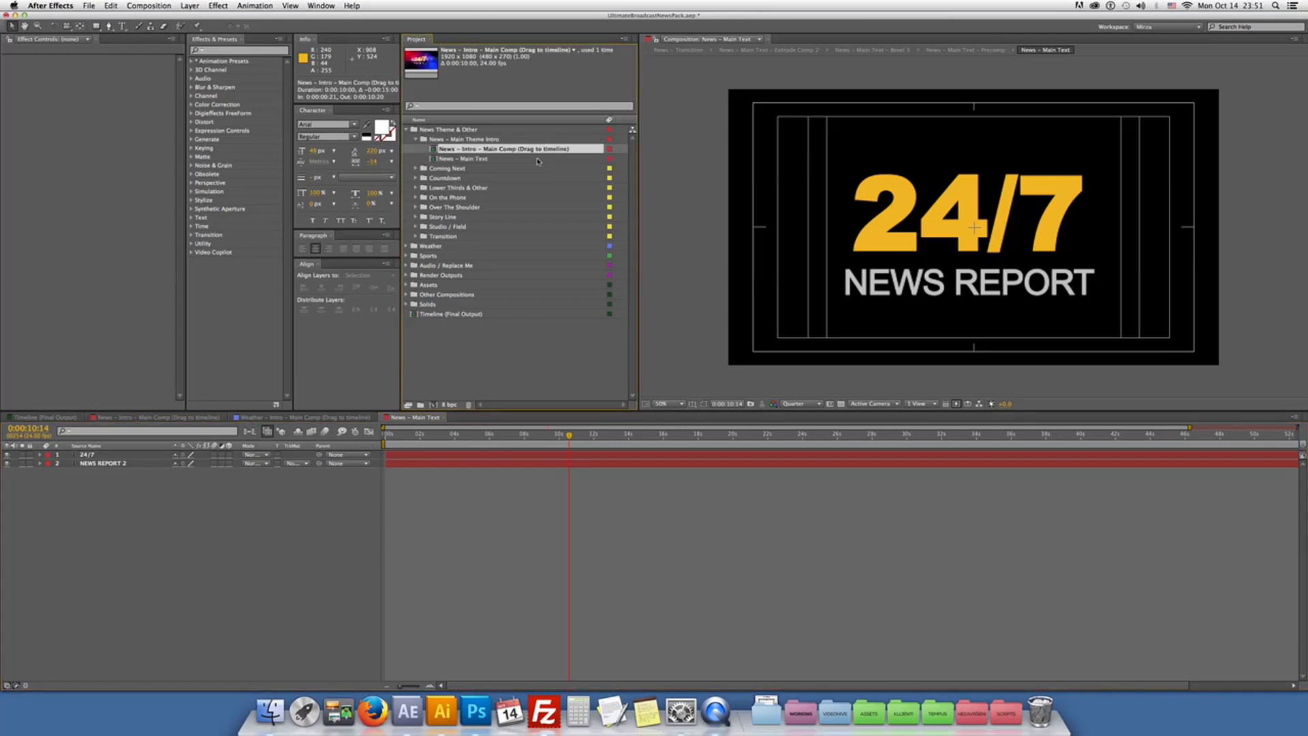
left_click(915, 227)
double_click(915, 227)
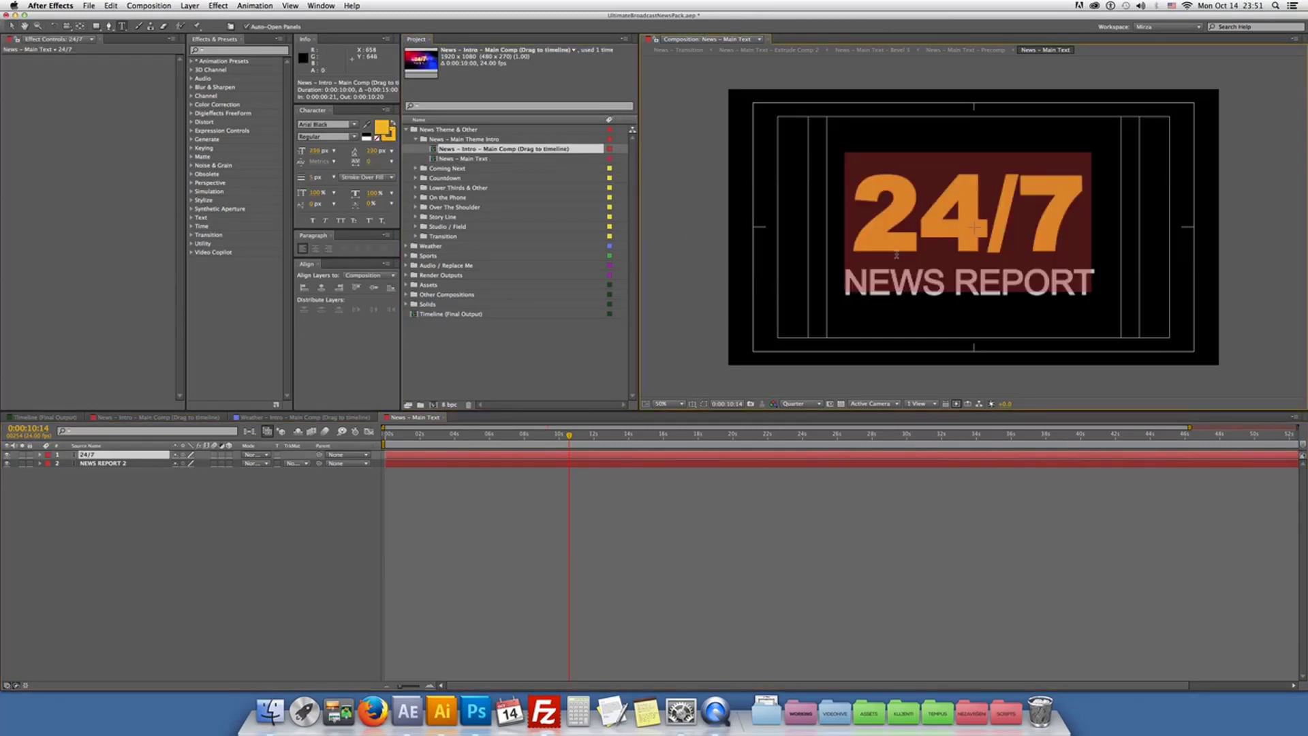
type("2555")
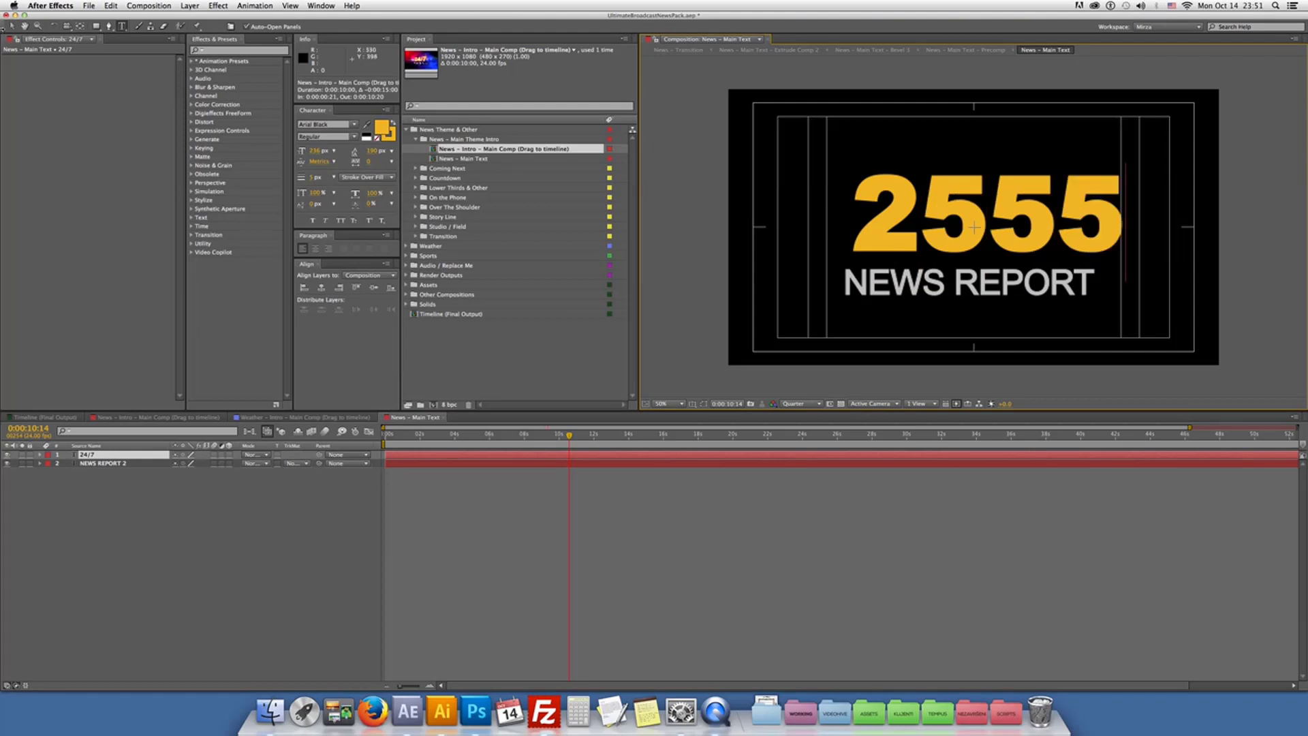
key("KP_Enter")
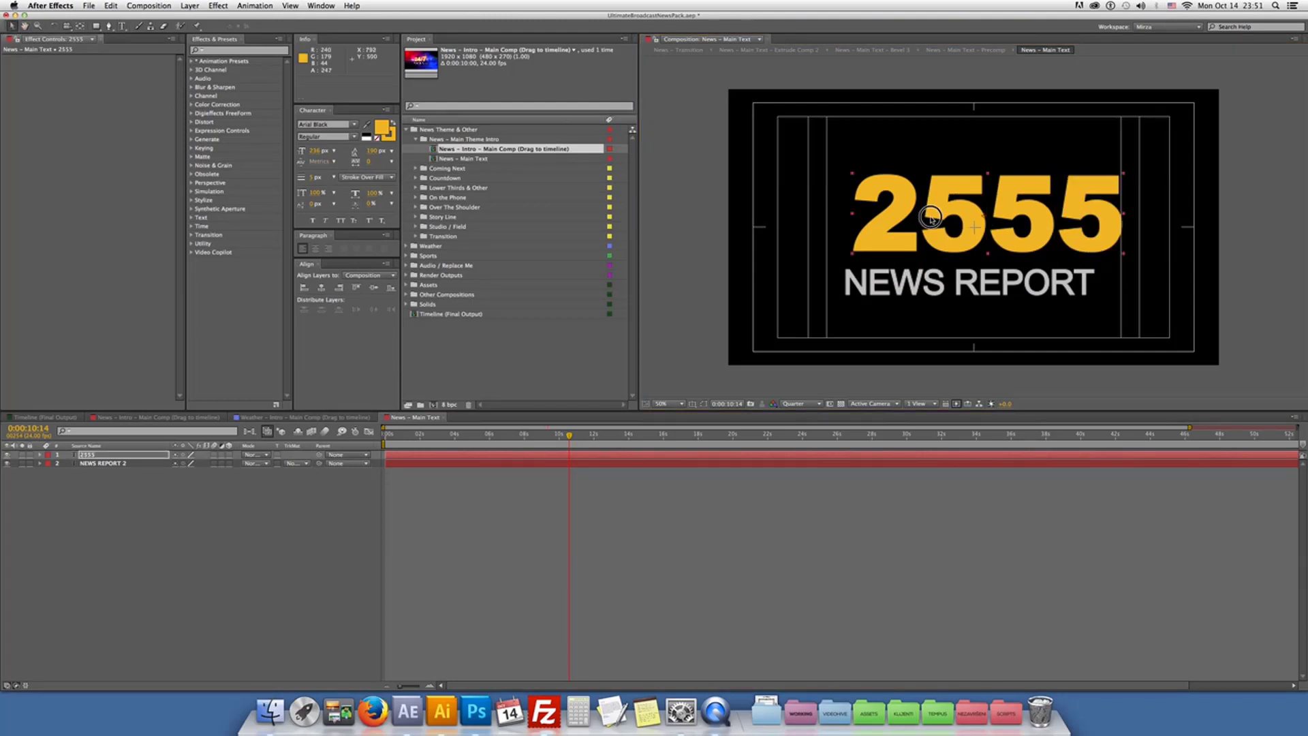
double_click(518, 149)
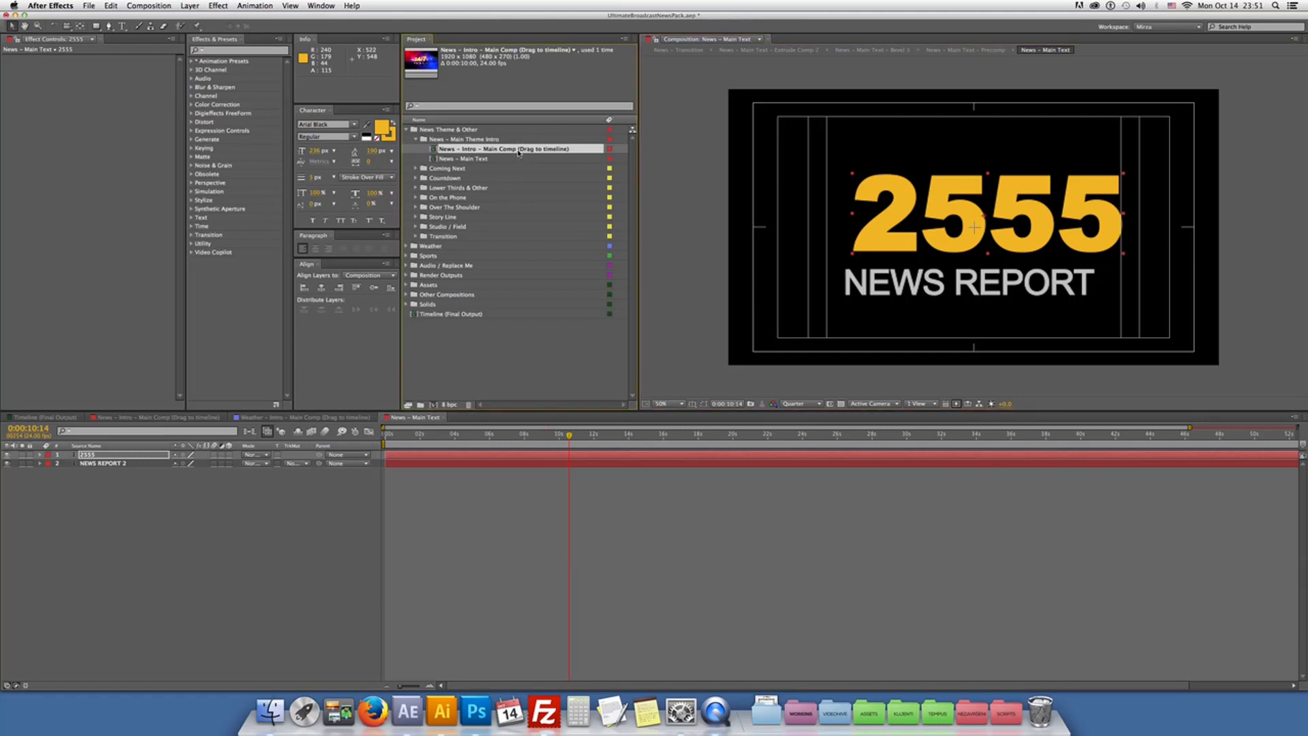
left_click(1221, 442)
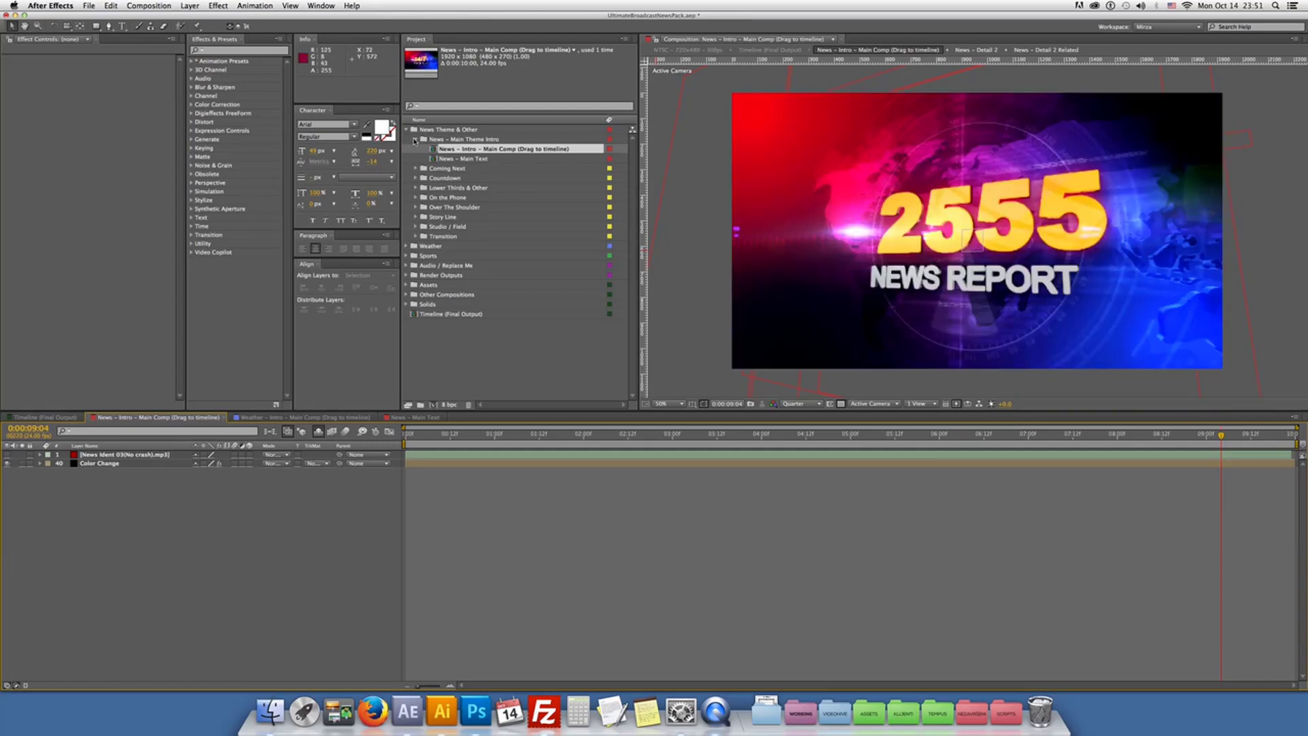
Open Coming Next – Info from the Coming Next folder and examine its heading and 24/7 News schedule text layers
left_click(416, 139)
left_click(415, 148)
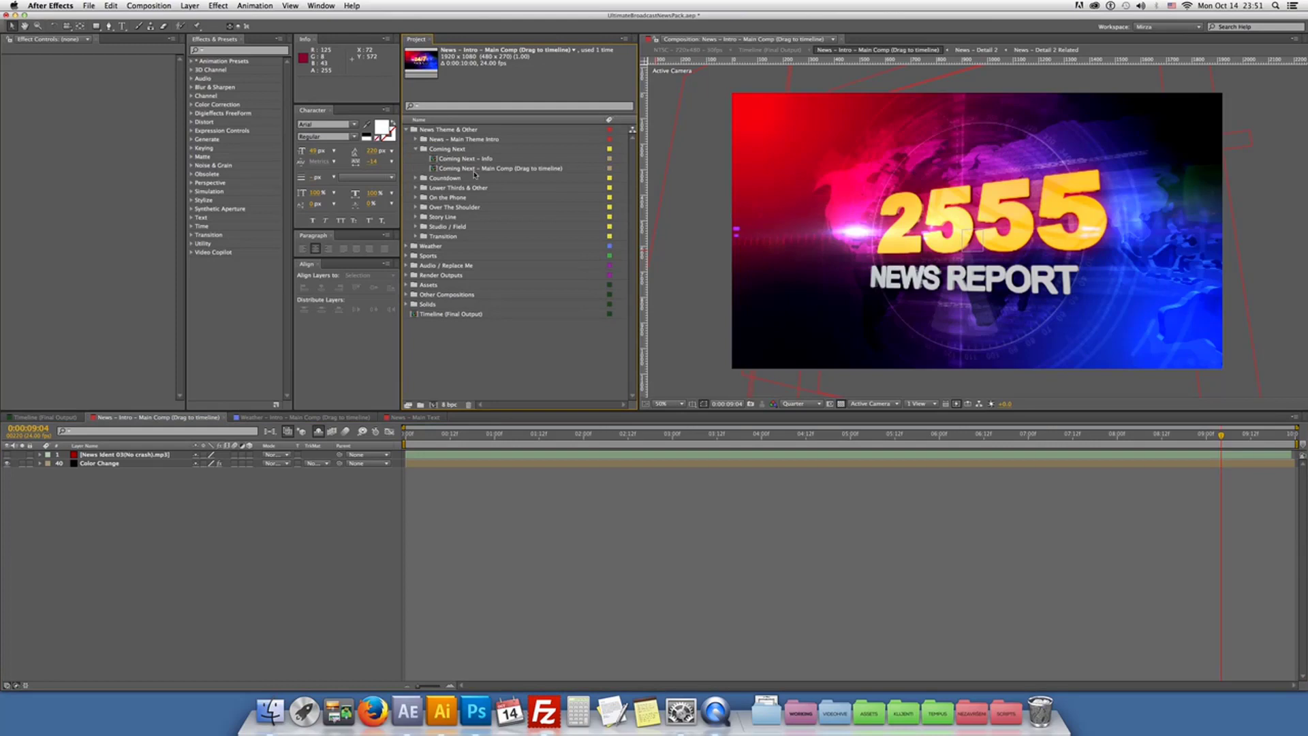
double_click(470, 159)
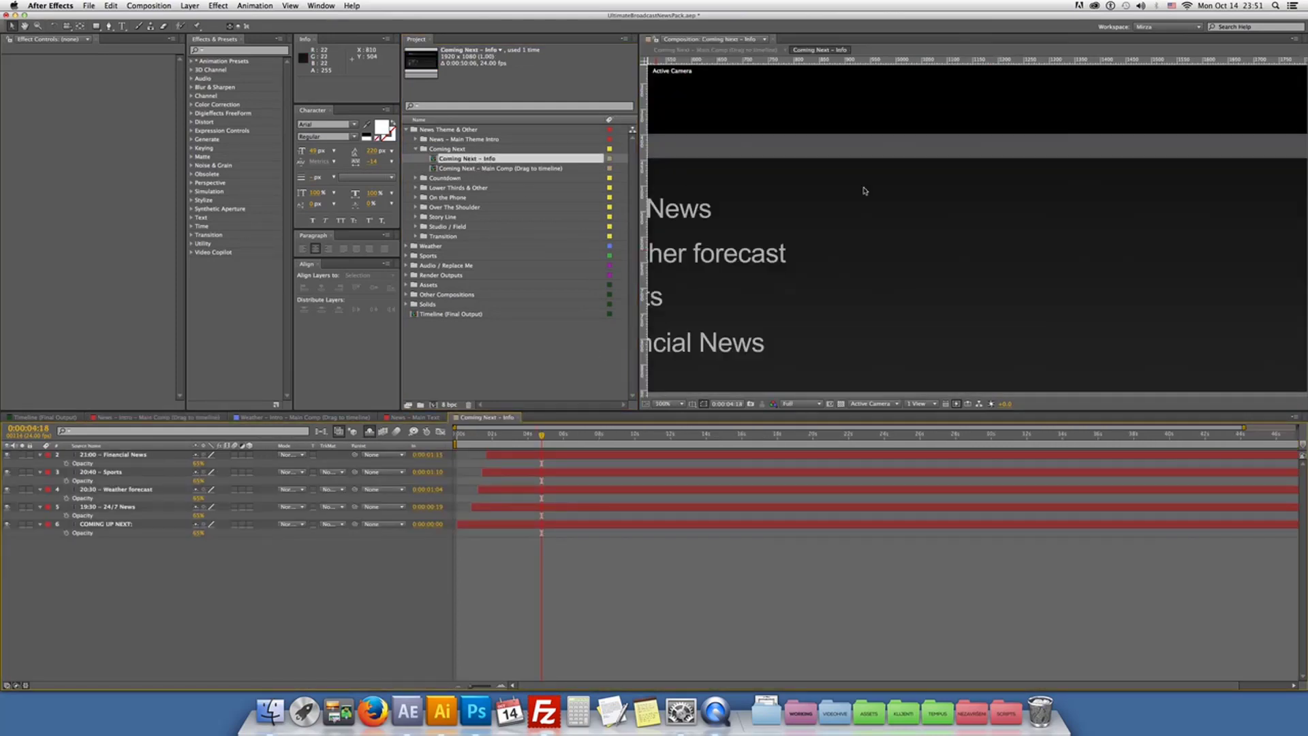
key("comma")
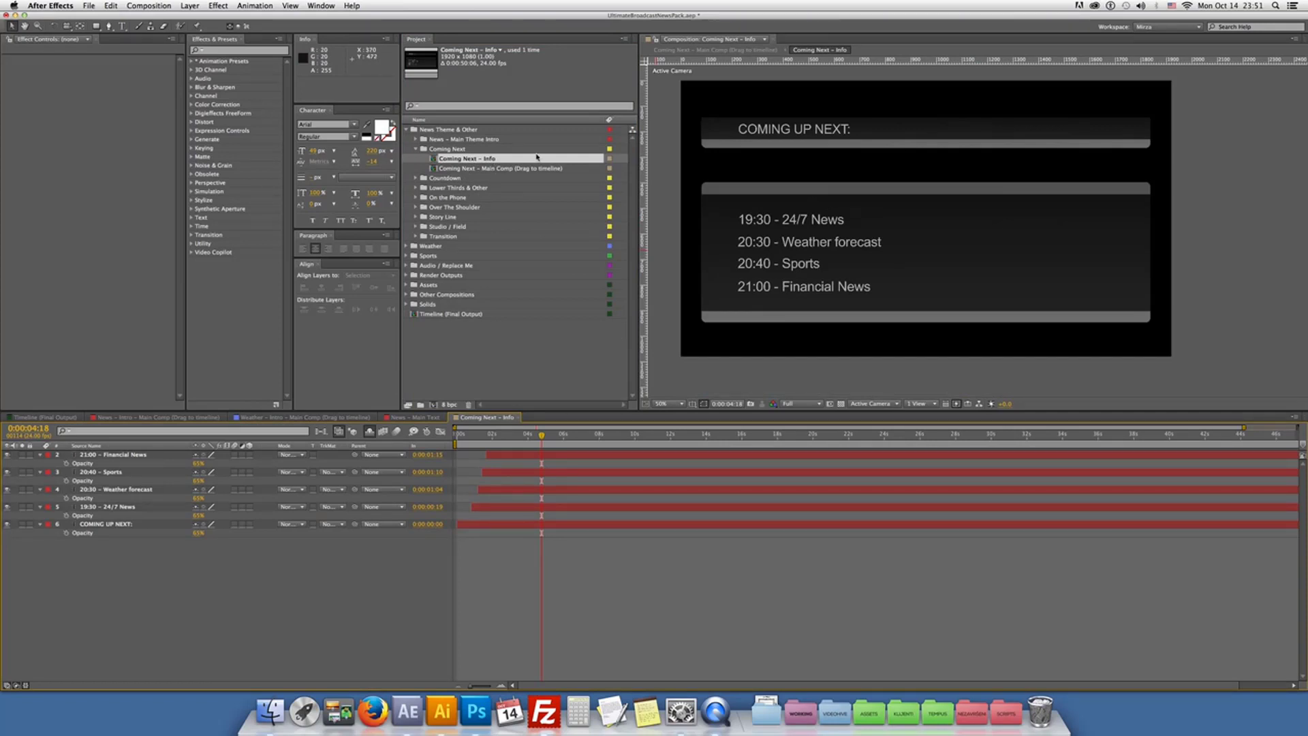
left_click(501, 168)
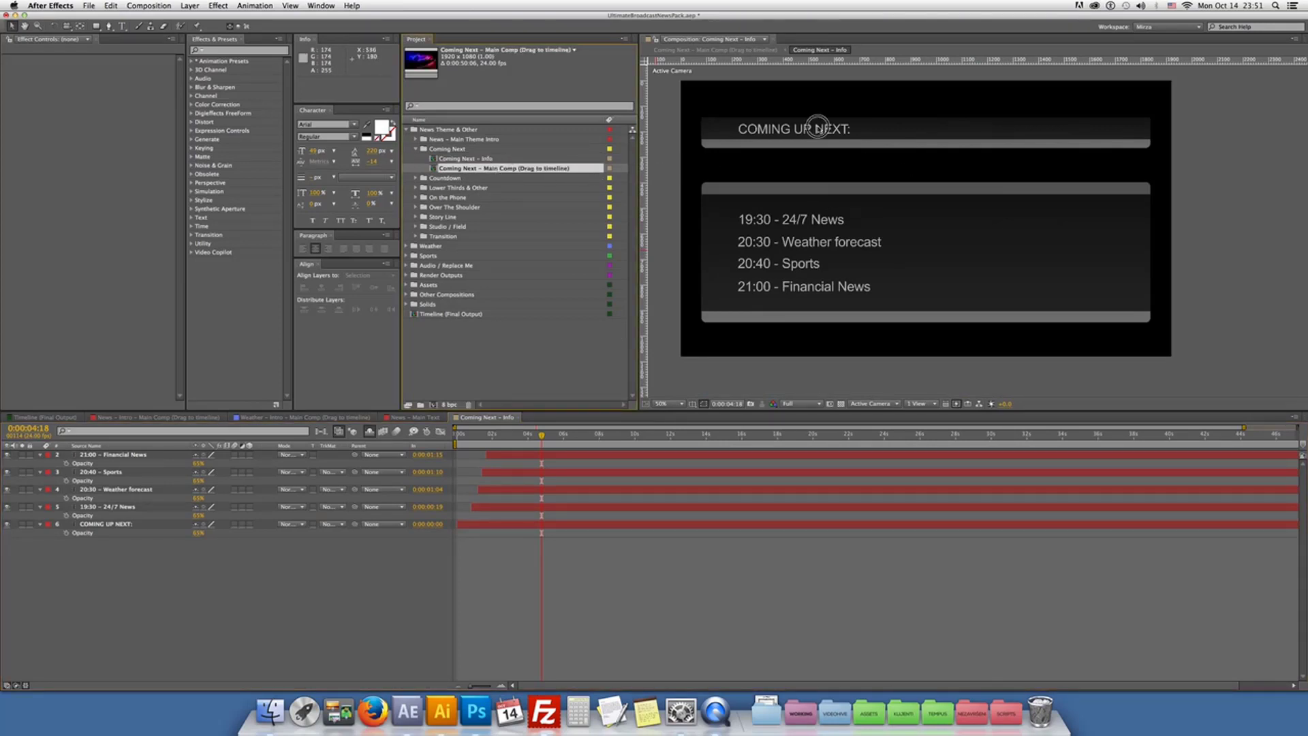
left_click(820, 128)
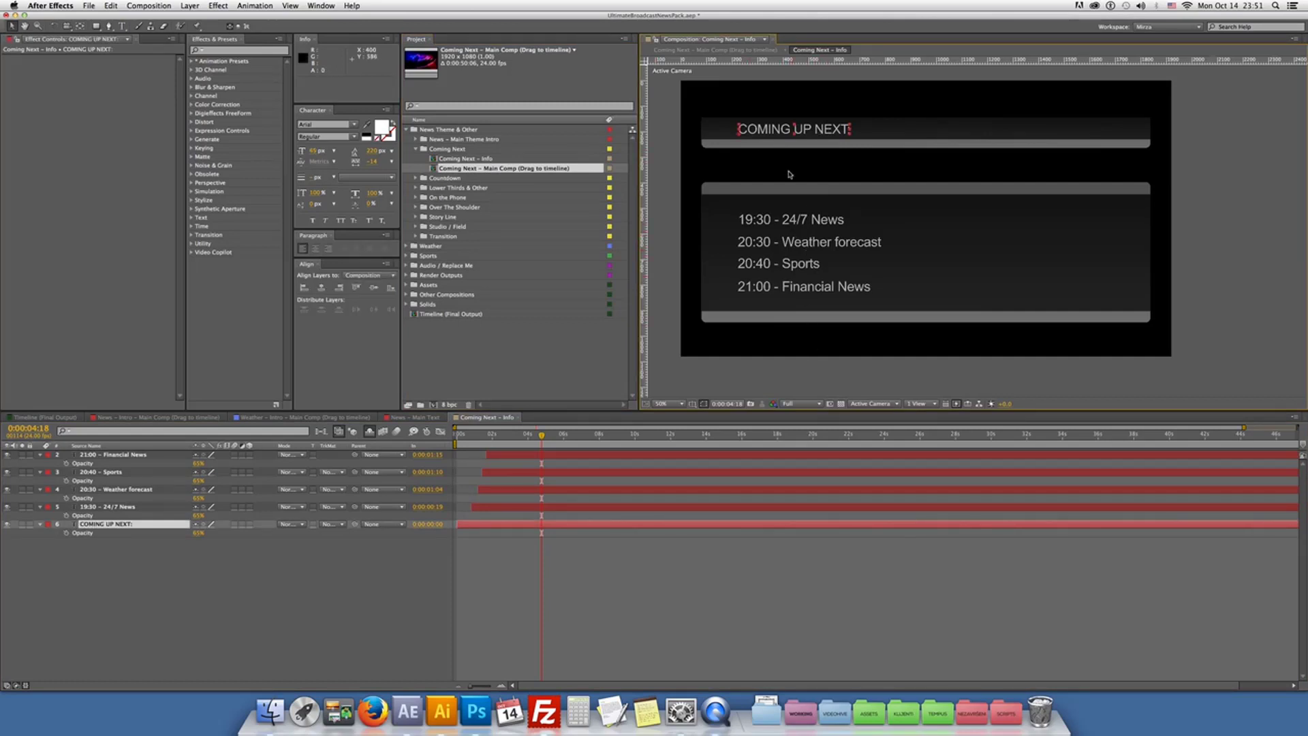
left_click(789, 224)
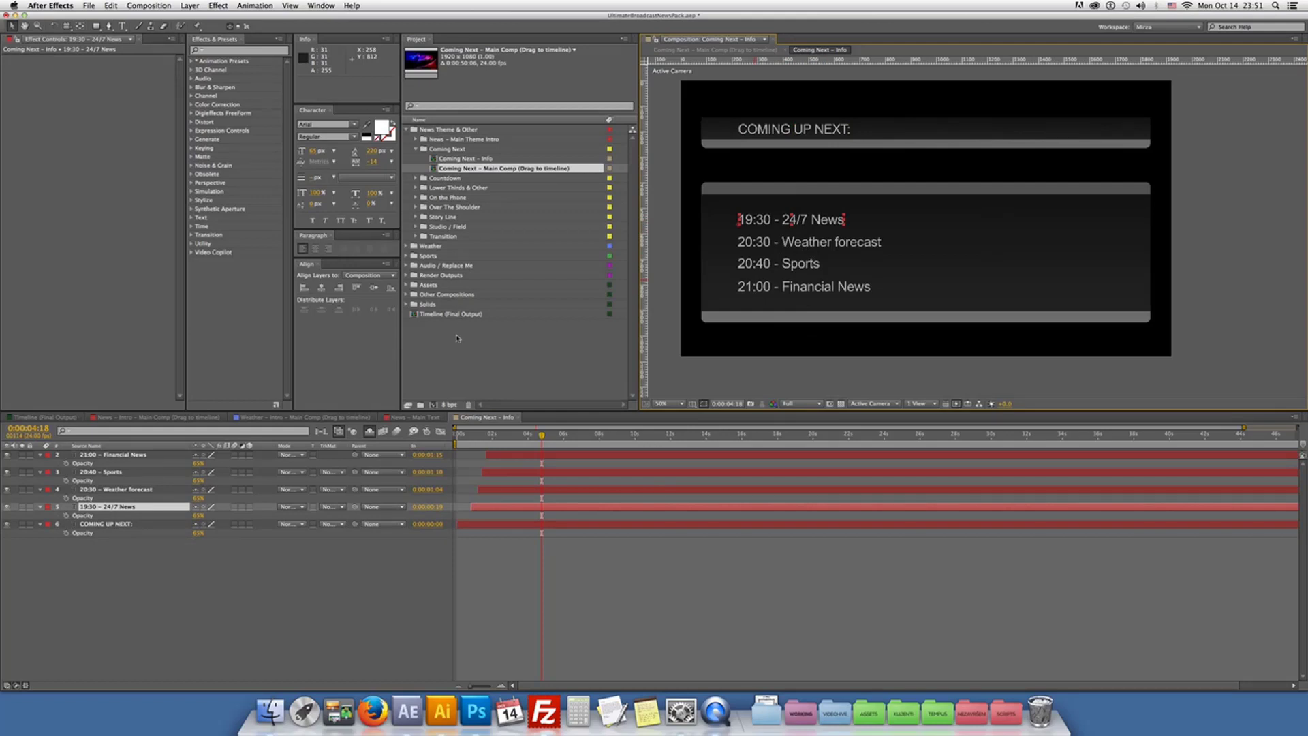
Open Countdown – Numbers from the Countdown folder and examine its digits around the two-second mark
left_click(417, 150)
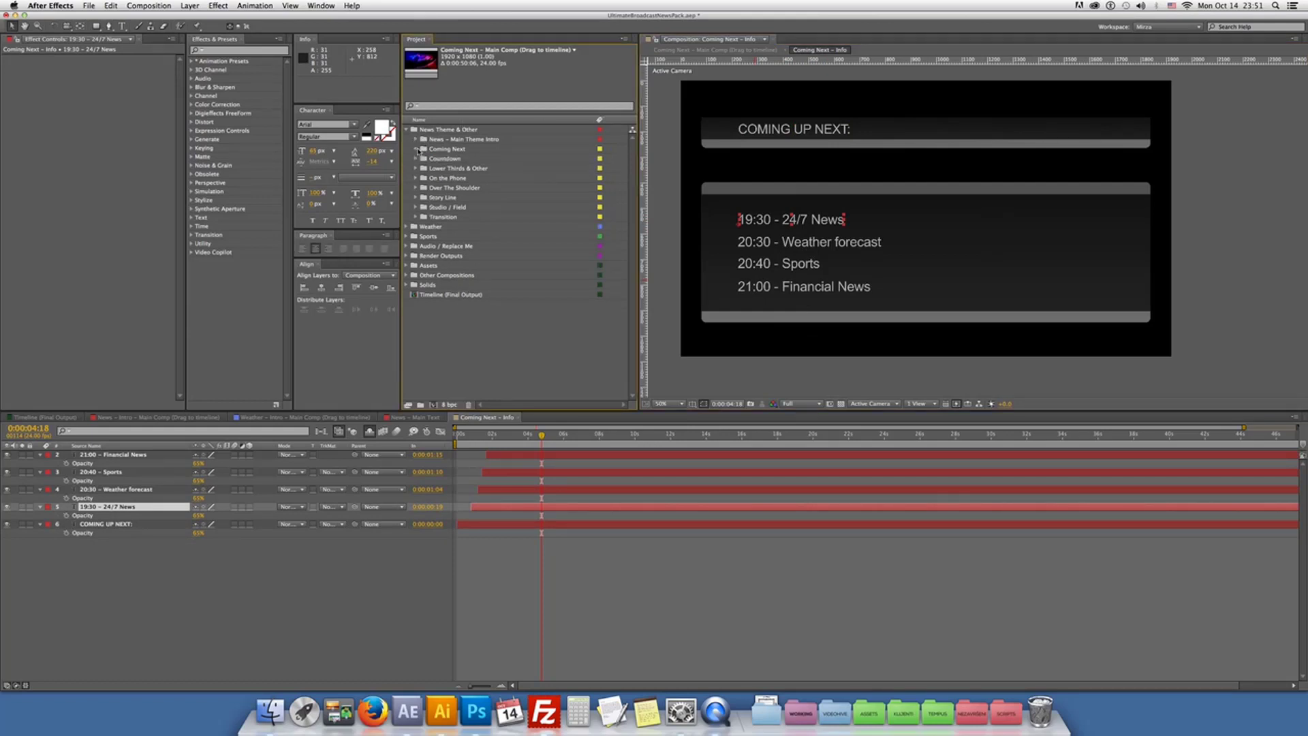
left_click(416, 159)
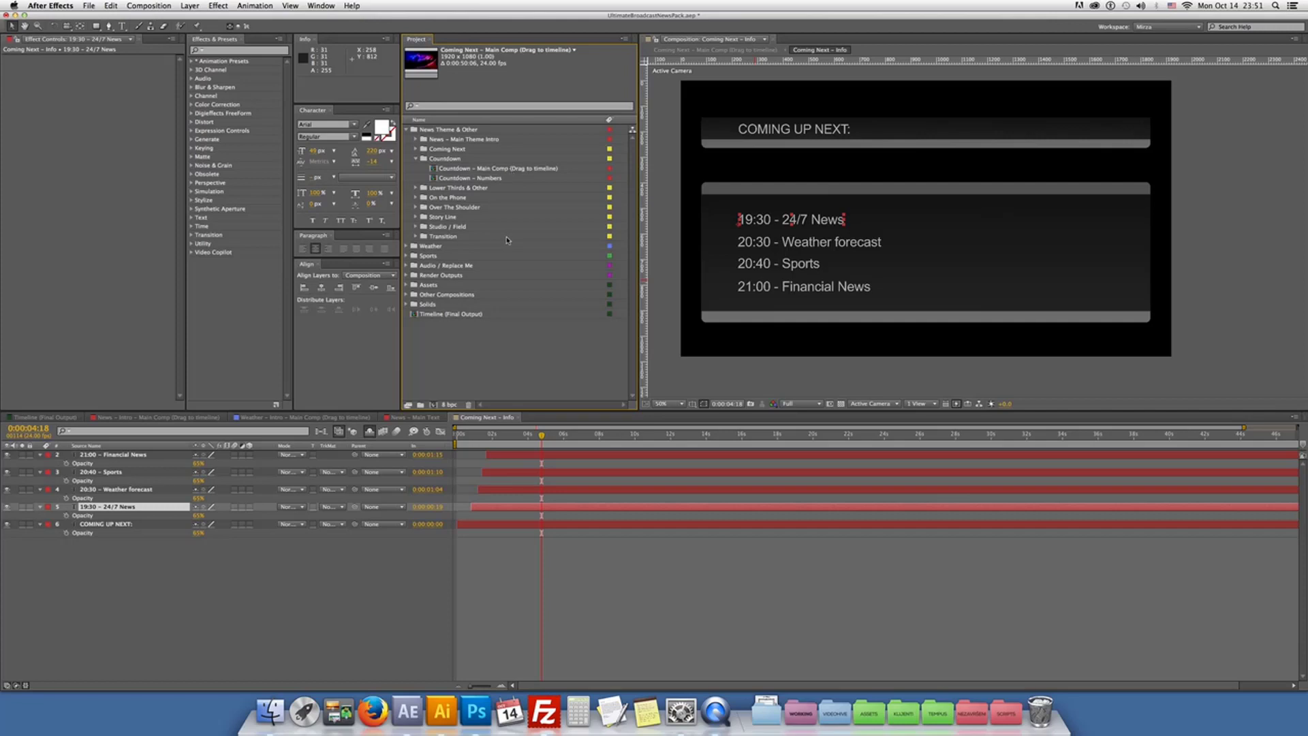
double_click(483, 177)
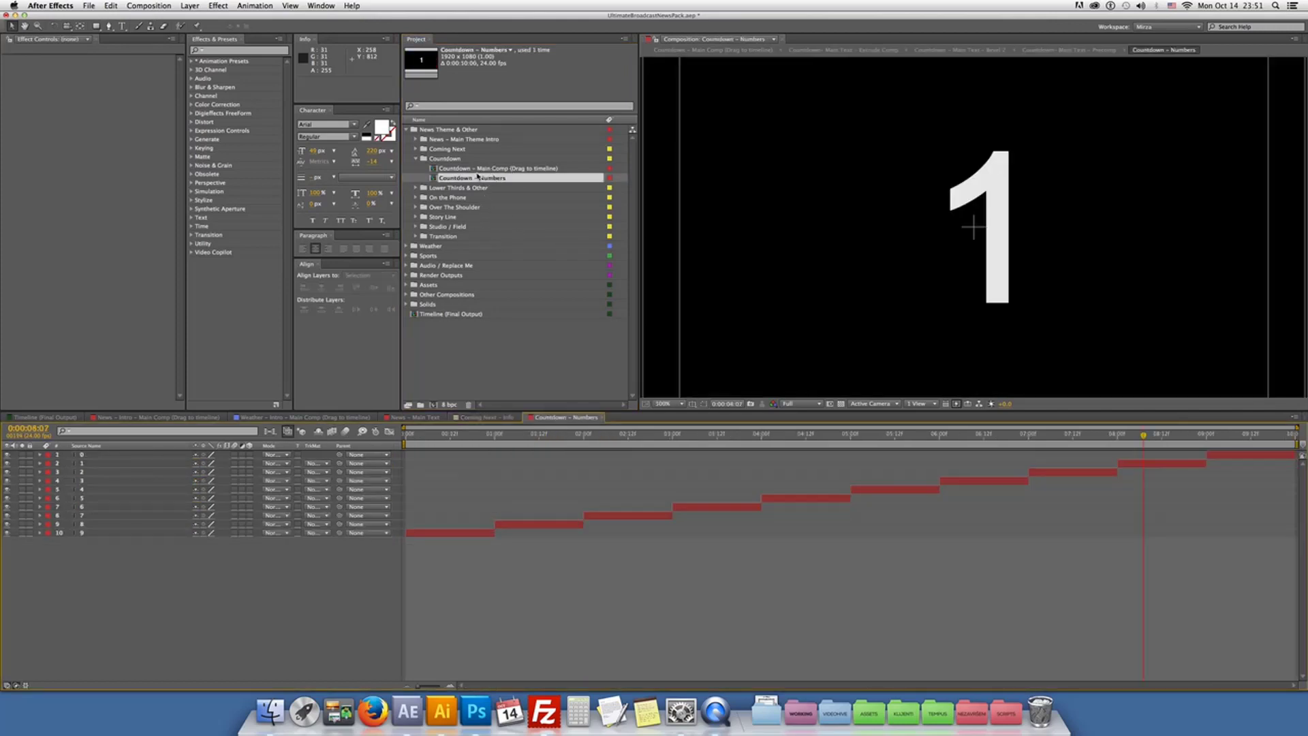
scroll(846, 242, "down", 2)
left_click(573, 441)
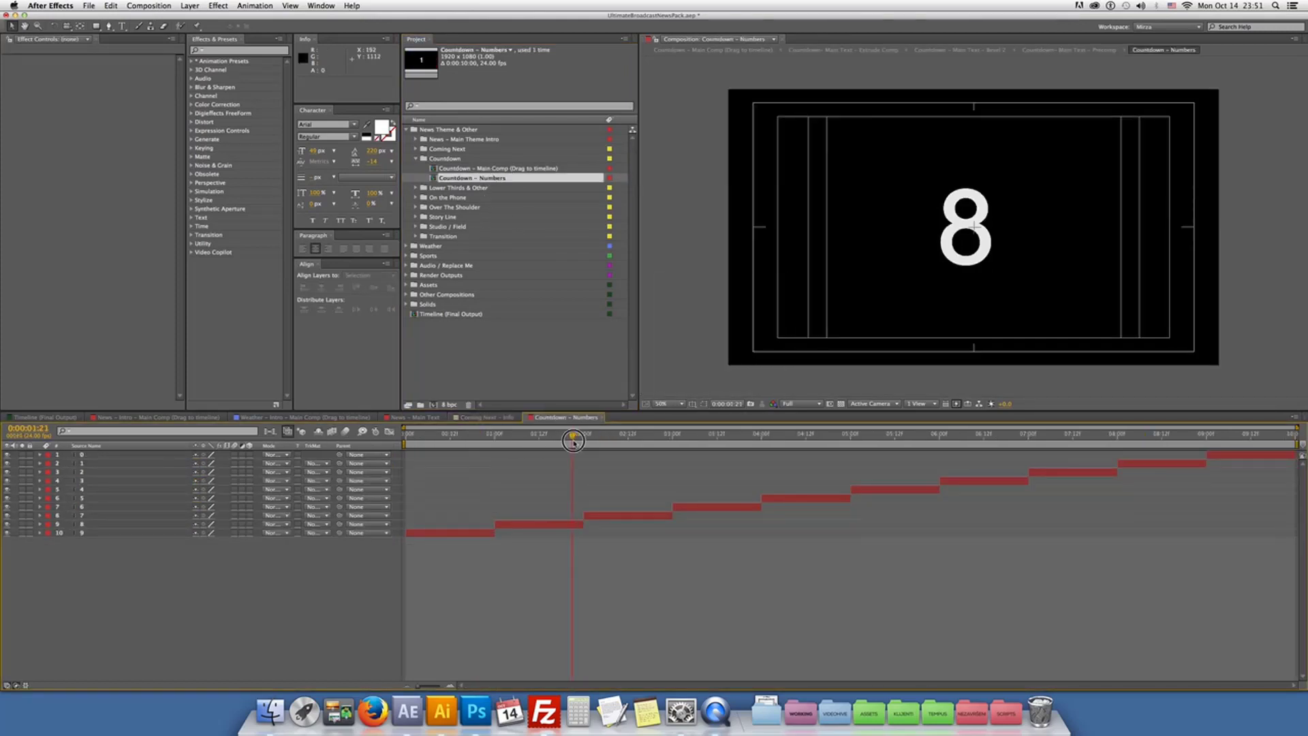
mouse_move(572, 442)
left_mouse_down()
mouse_move(1205, 441)
mouse_move(590, 443)
left_mouse_up()
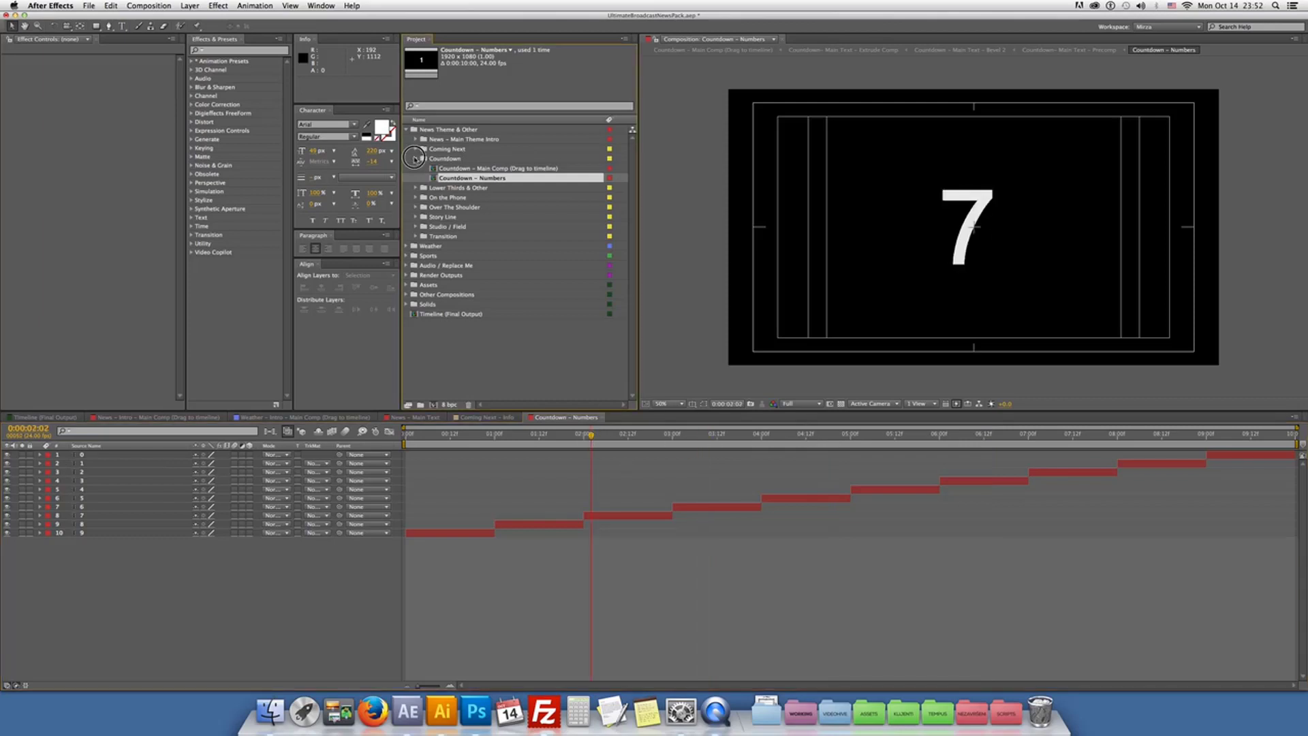
Open LowerThird 1 from the Lower Thirds folder and hide its shy layers
left_click(415, 158)
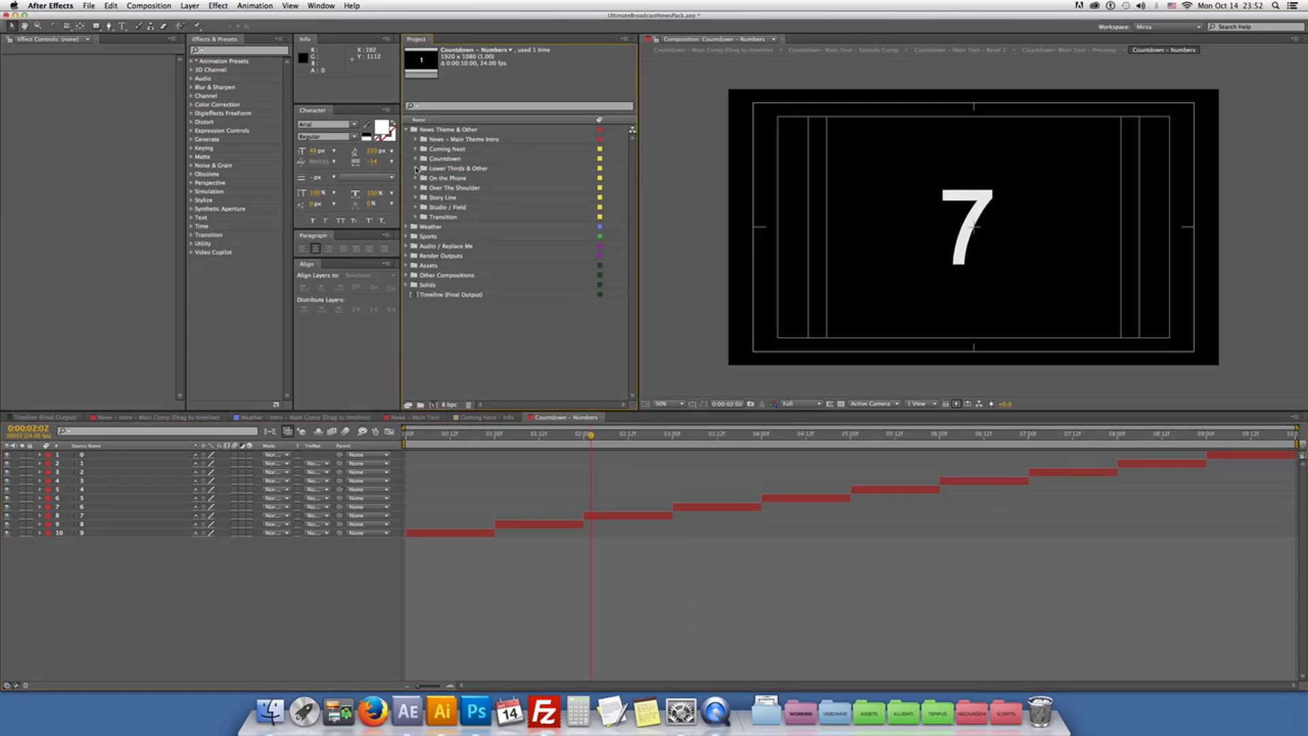
left_click(416, 168)
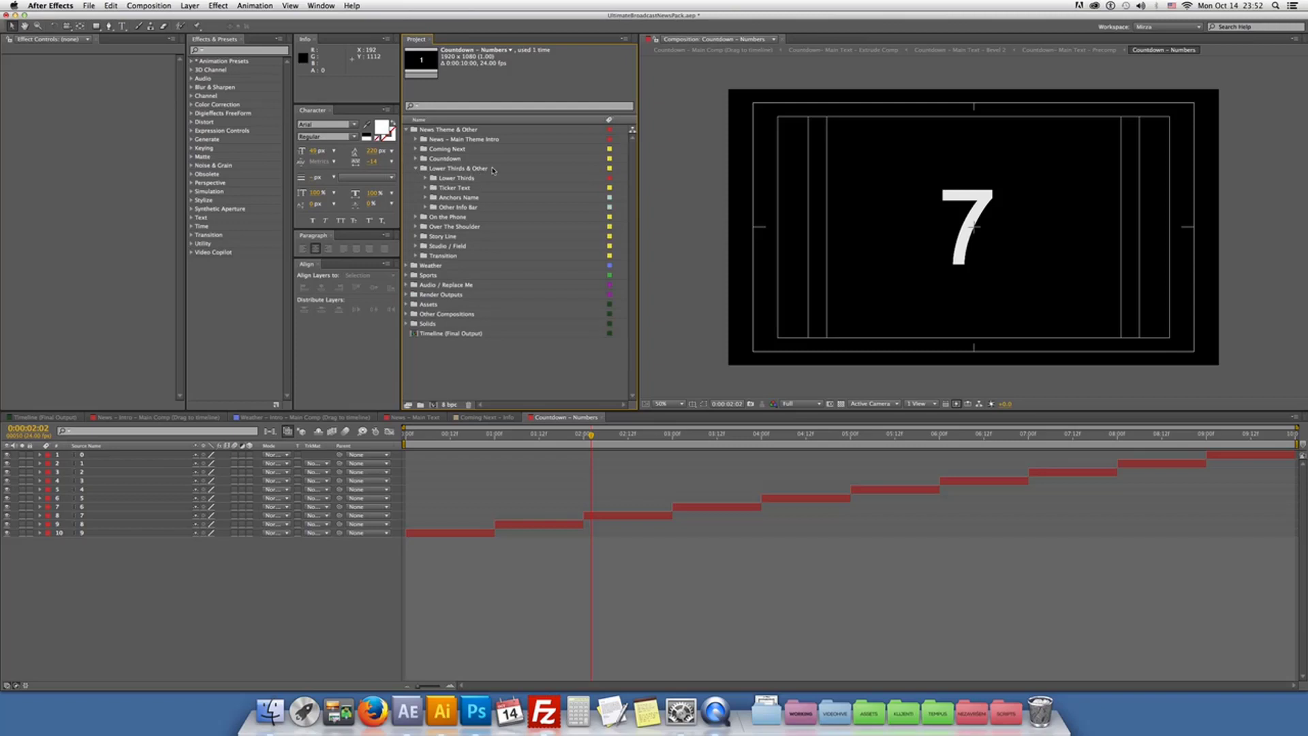
left_click(425, 179)
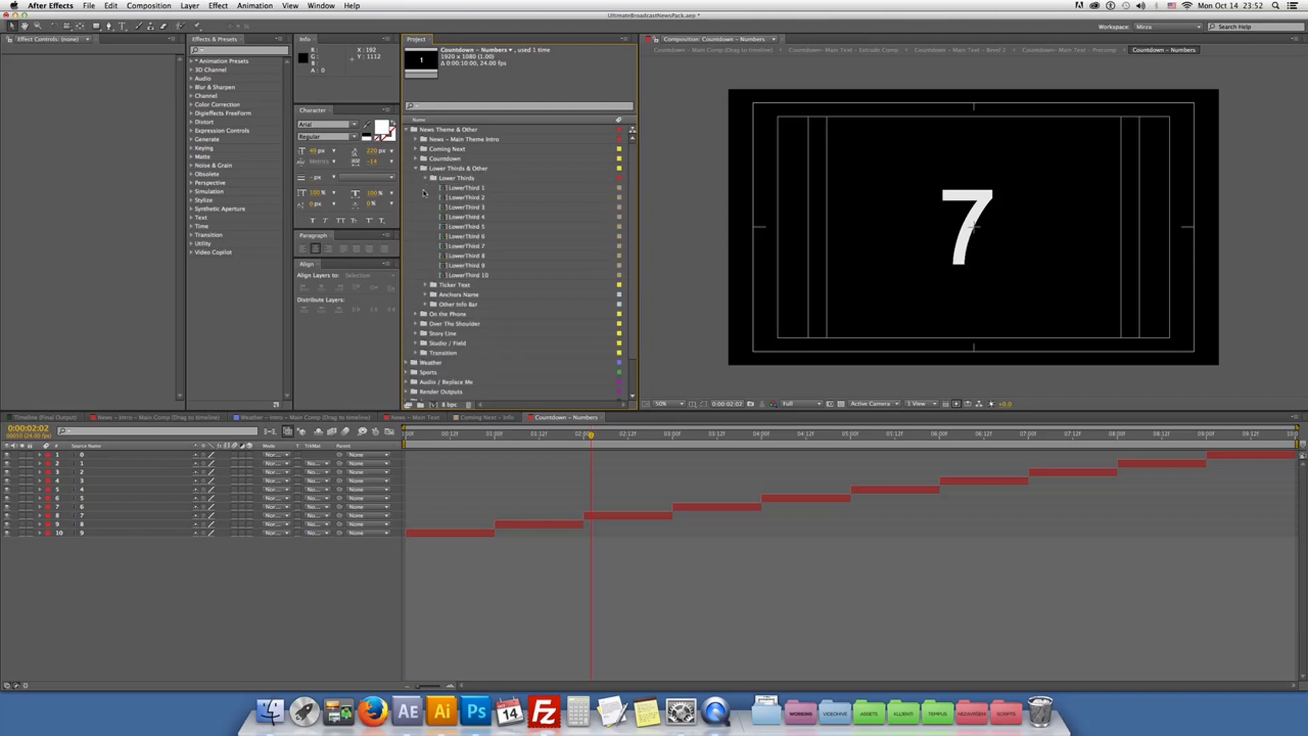
double_click(465, 187)
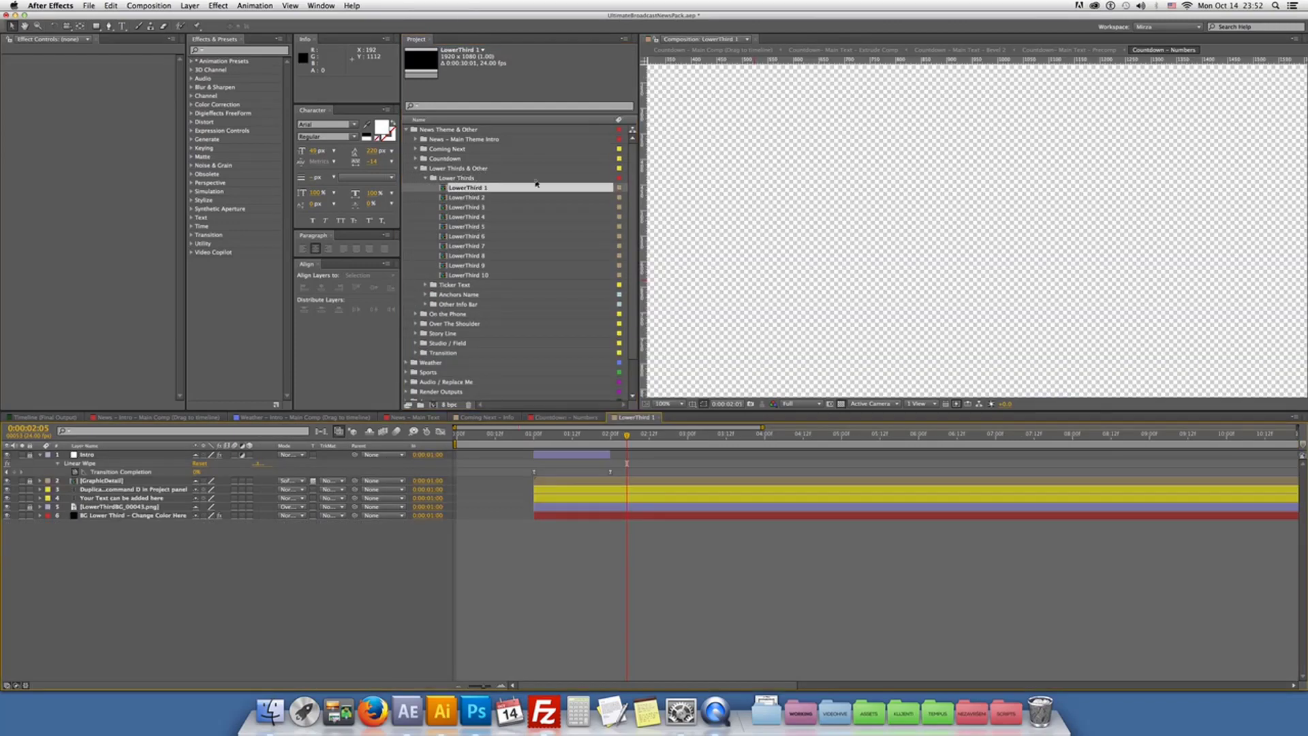
left_click(370, 431)
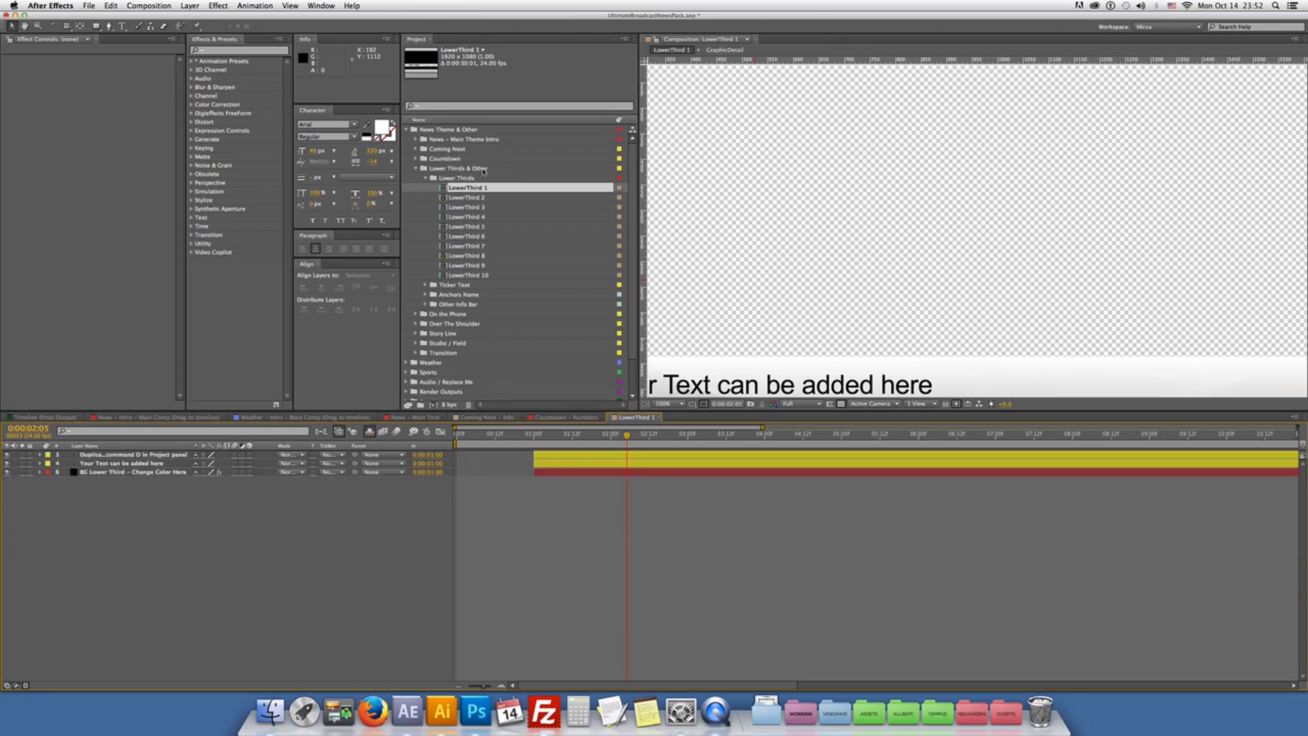
Examine LowerThird 1's two text layers and the Ramp effect on its BG Lower Third – Change Color Here layer
key("comma")
key("comma")
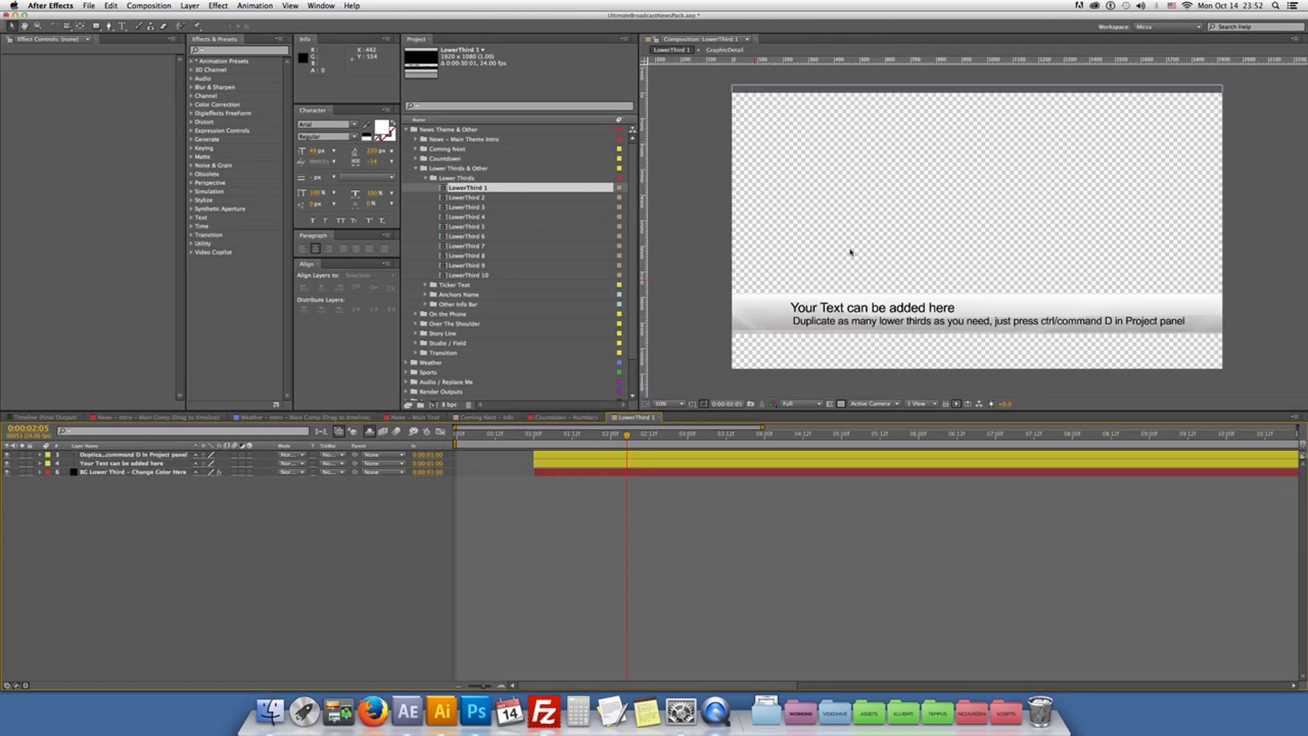
left_click(863, 308)
left_click(853, 328)
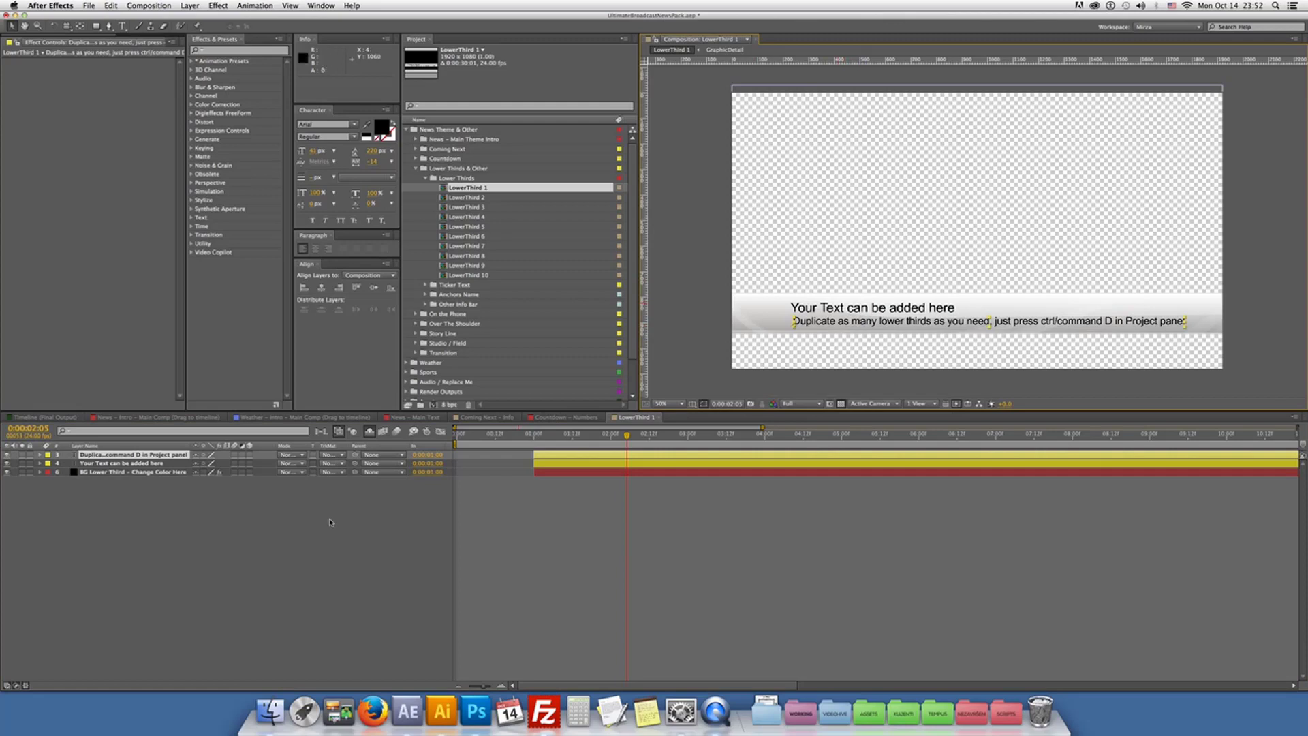
left_click(121, 473)
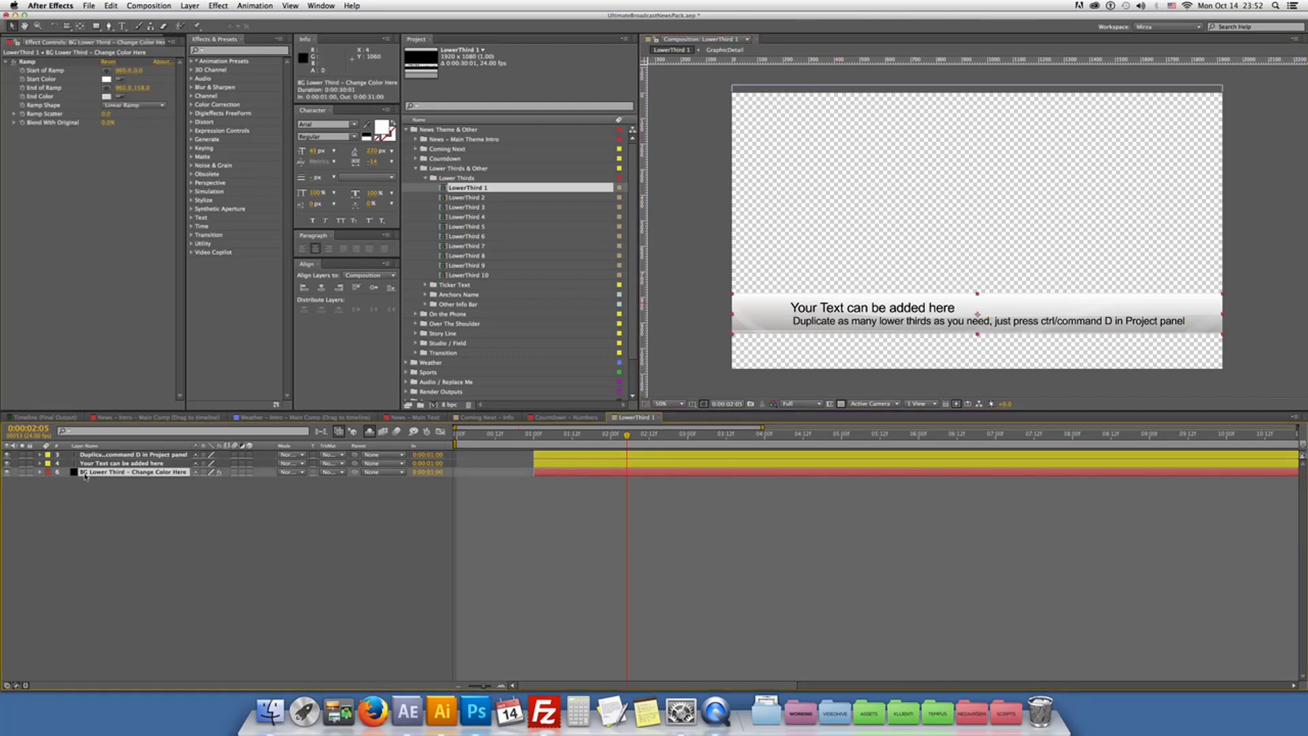
left_click(37, 62)
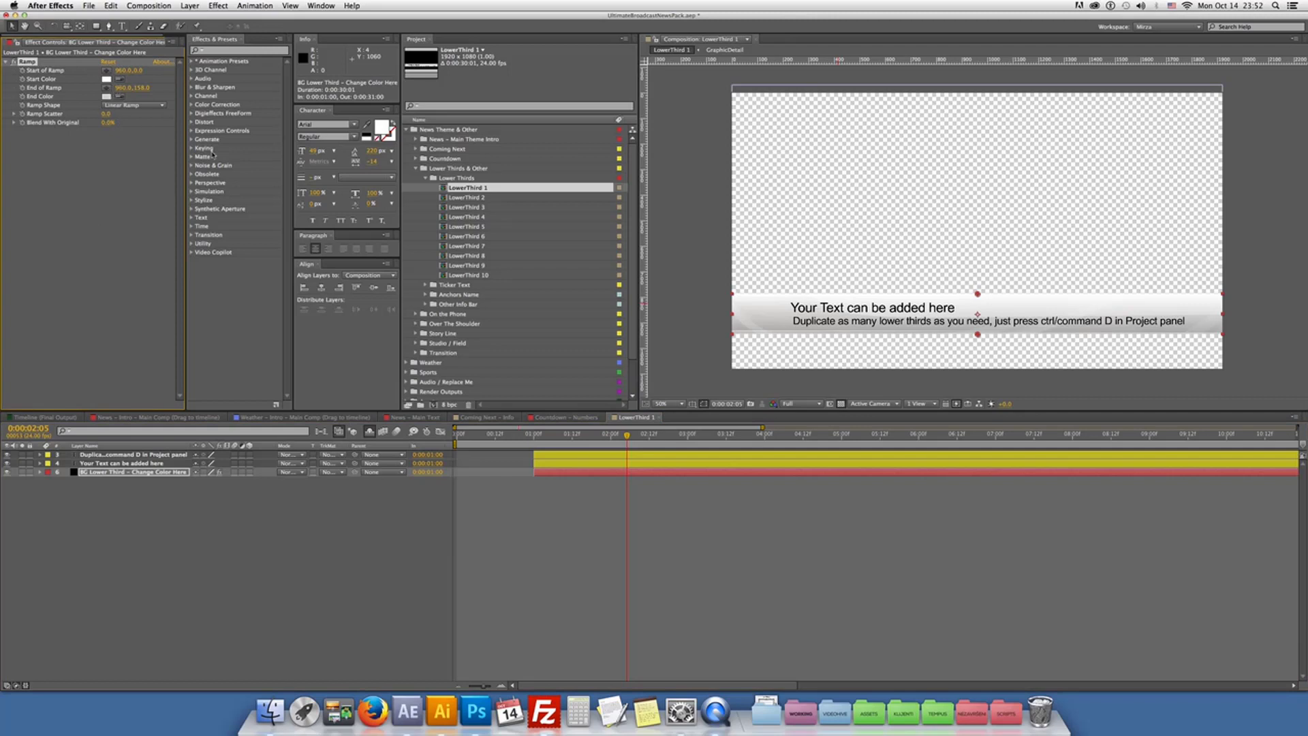
Duplicate the LowerThird 1 composition four times in the Lower Thirds folder
left_click(474, 186)
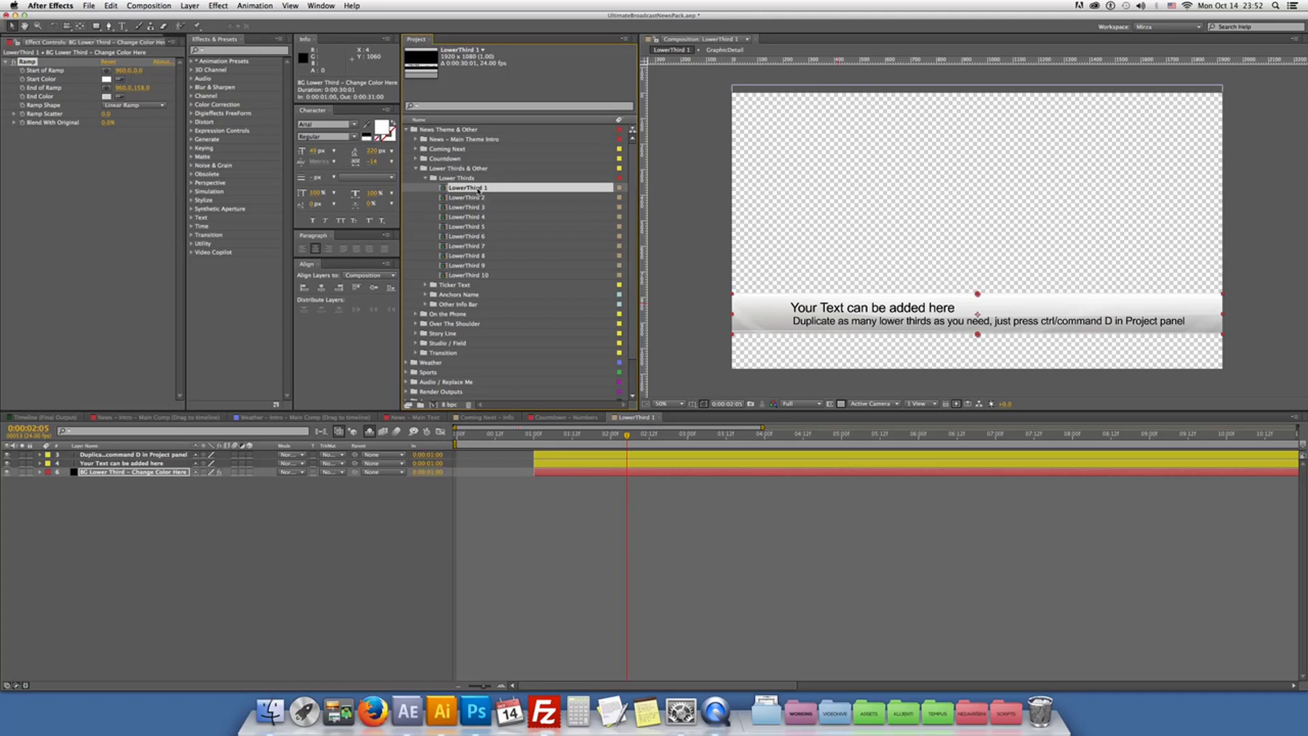
key("super+d")
key("super+d")
key("super+d")
key("super+d")
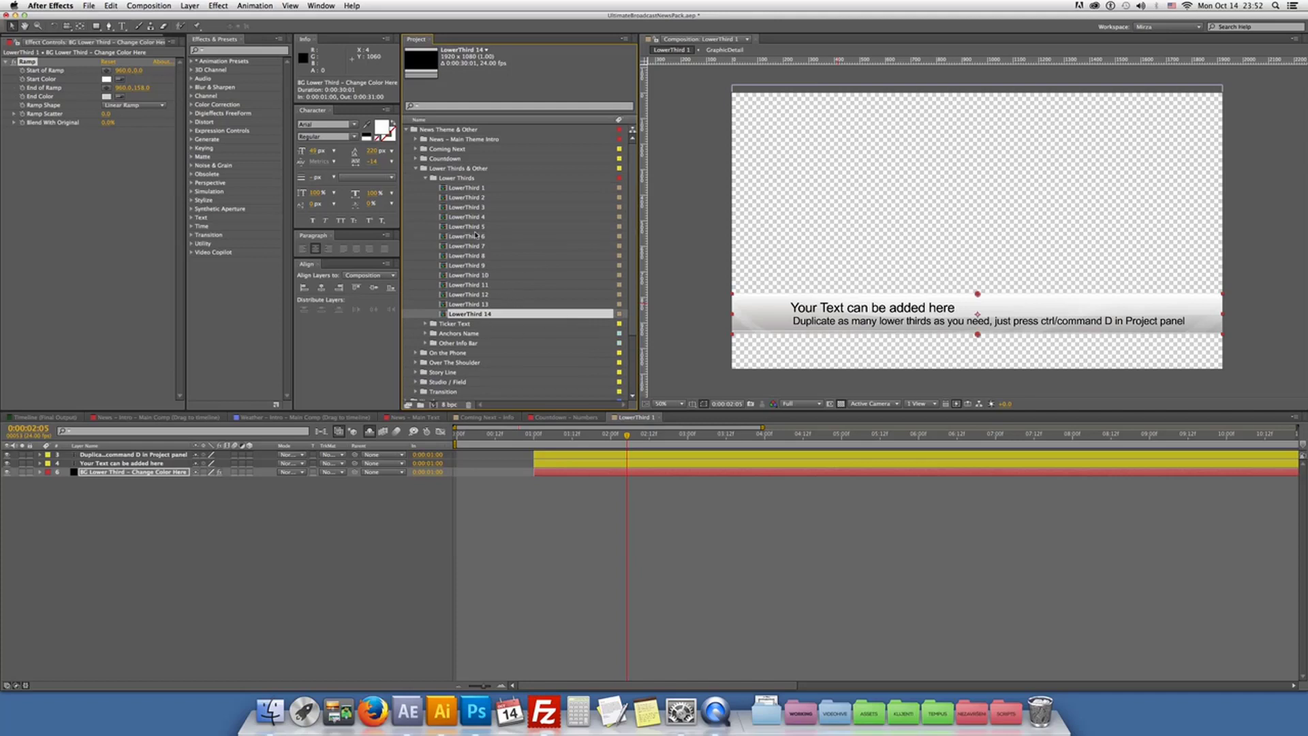
scroll(508, 290, "down", 4)
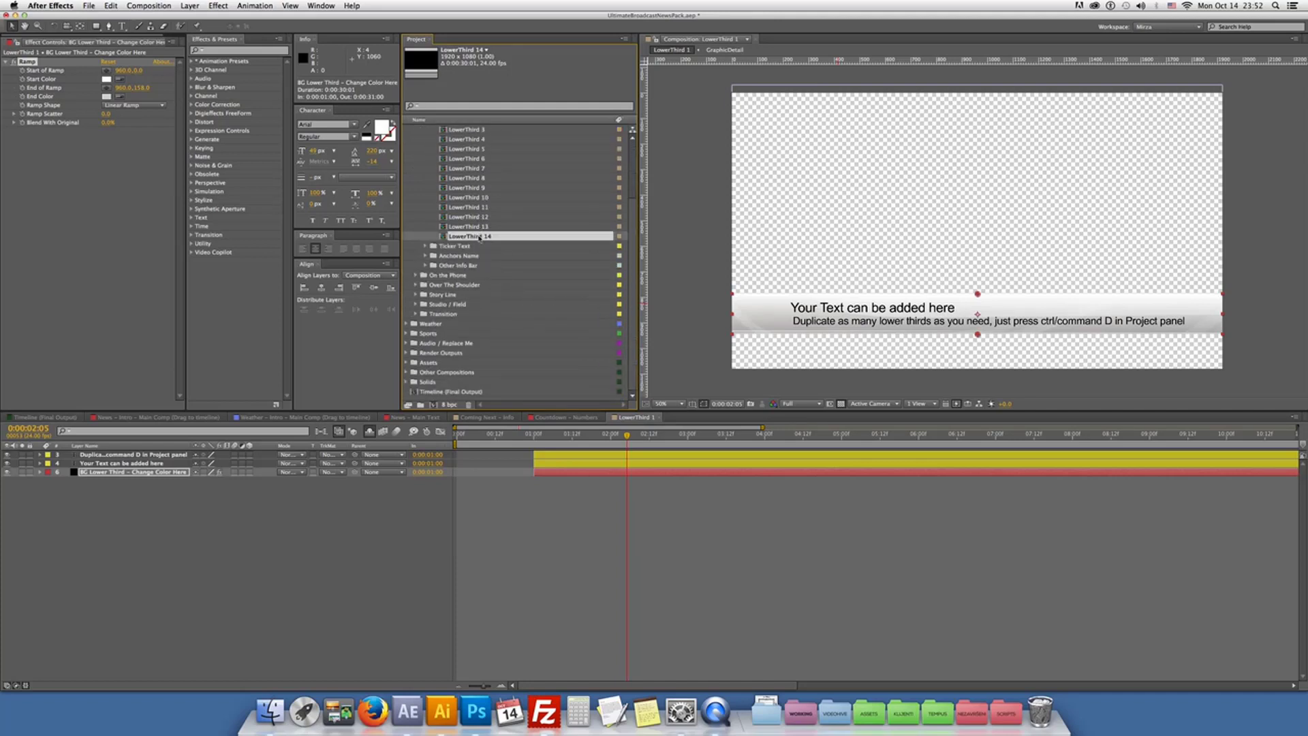
scroll(538, 203, "up", 3)
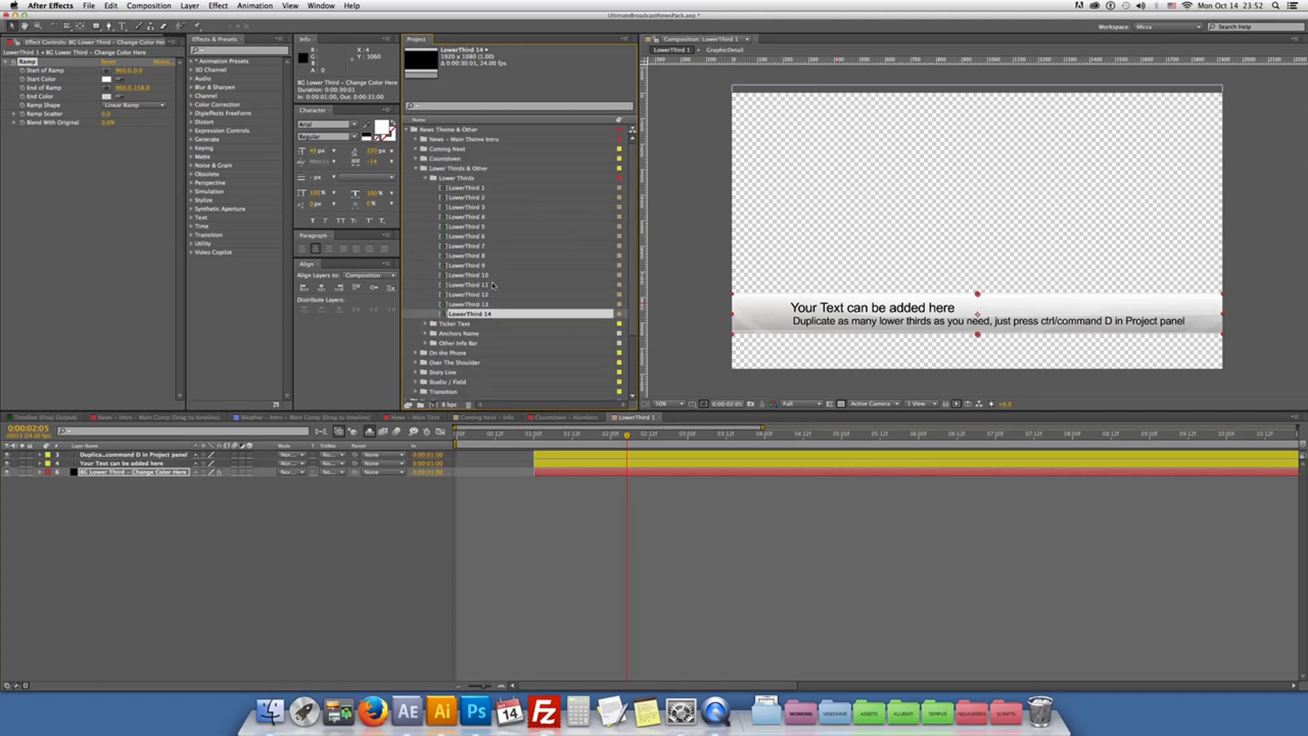
Open TickerText from the Ticker Text folder and examine the Change Ticker Background Color layer's Ramp effect
left_click(425, 178)
left_click(425, 187)
double_click(467, 207)
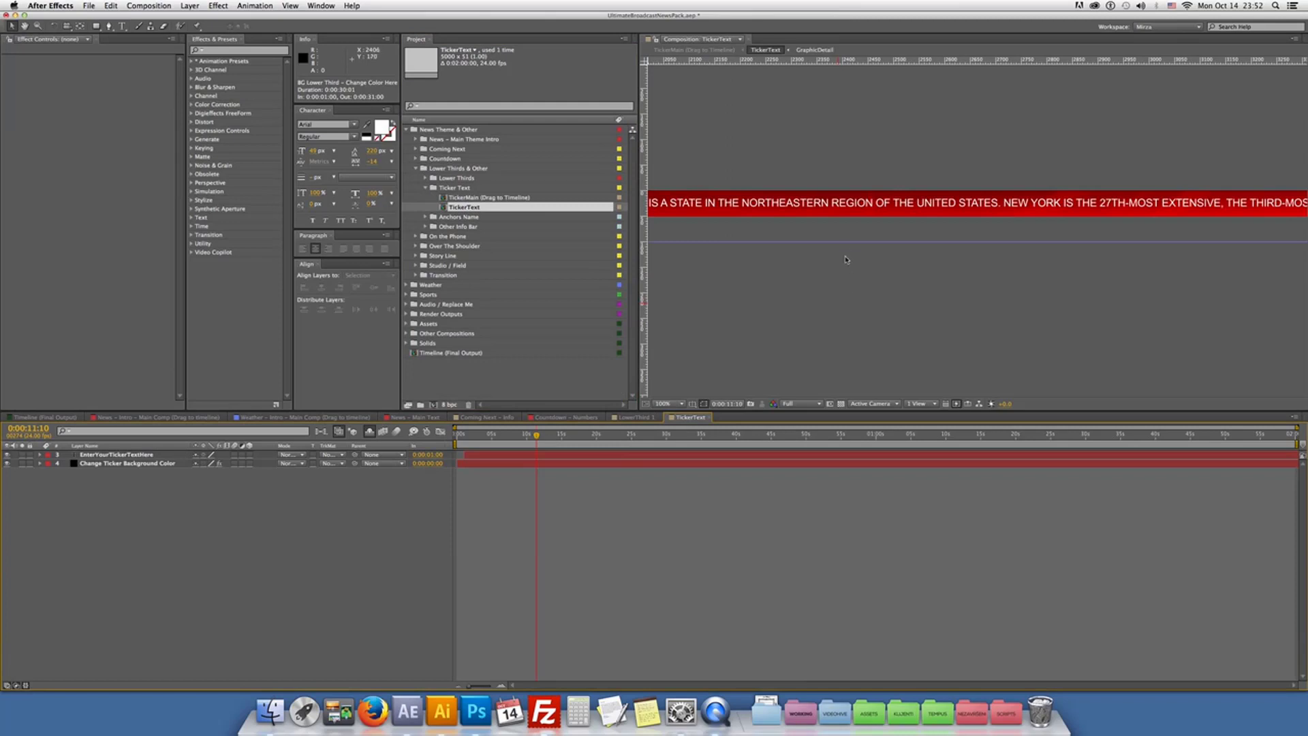
key("comma")
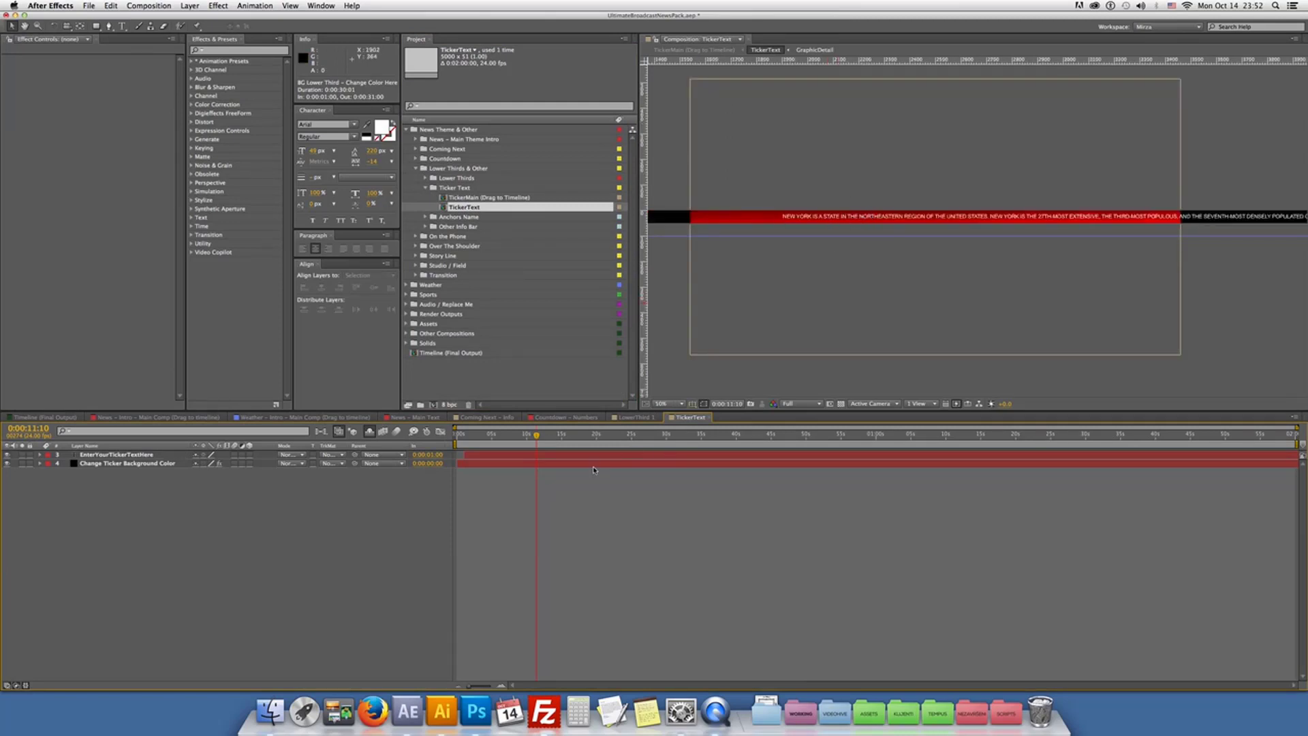
left_click(850, 218)
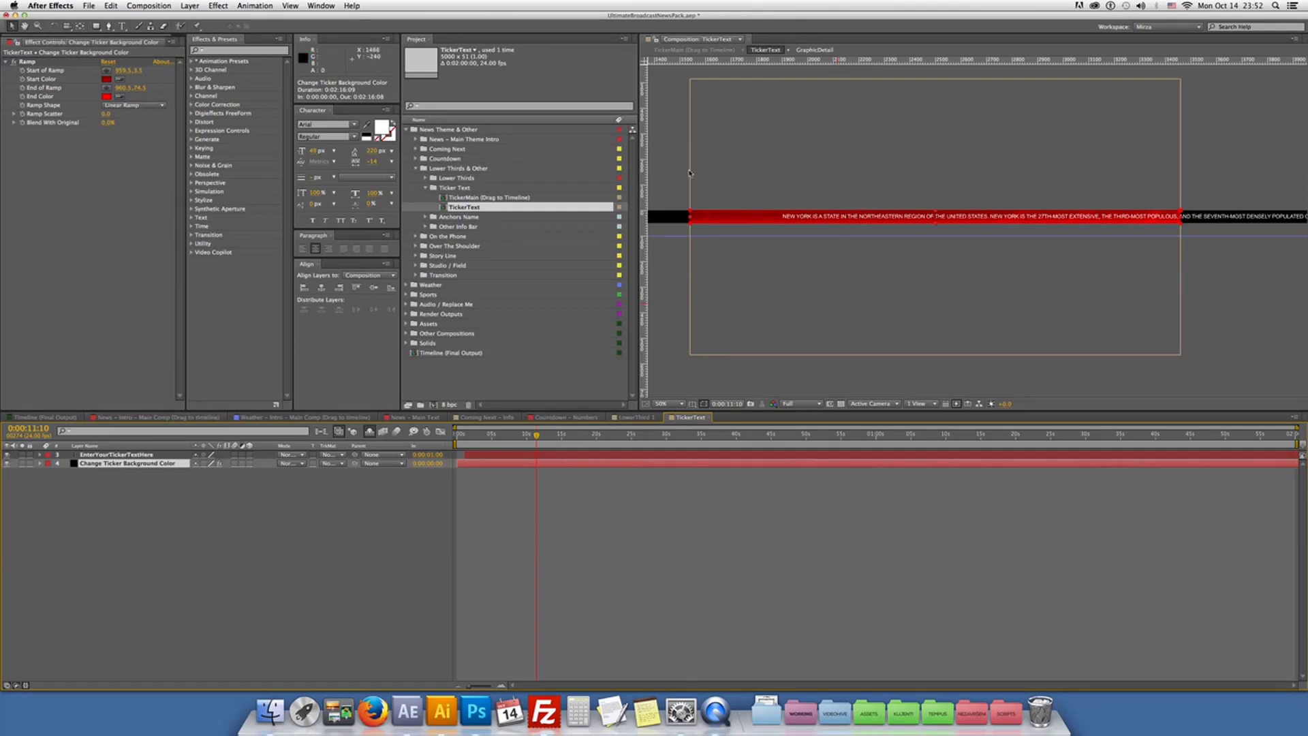
Examine the full ticker strip in TickerText at 0:00:53:11 and locate TickerMain (Drag to Timeline) in the project
key("comma")
key("comma")
key("comma")
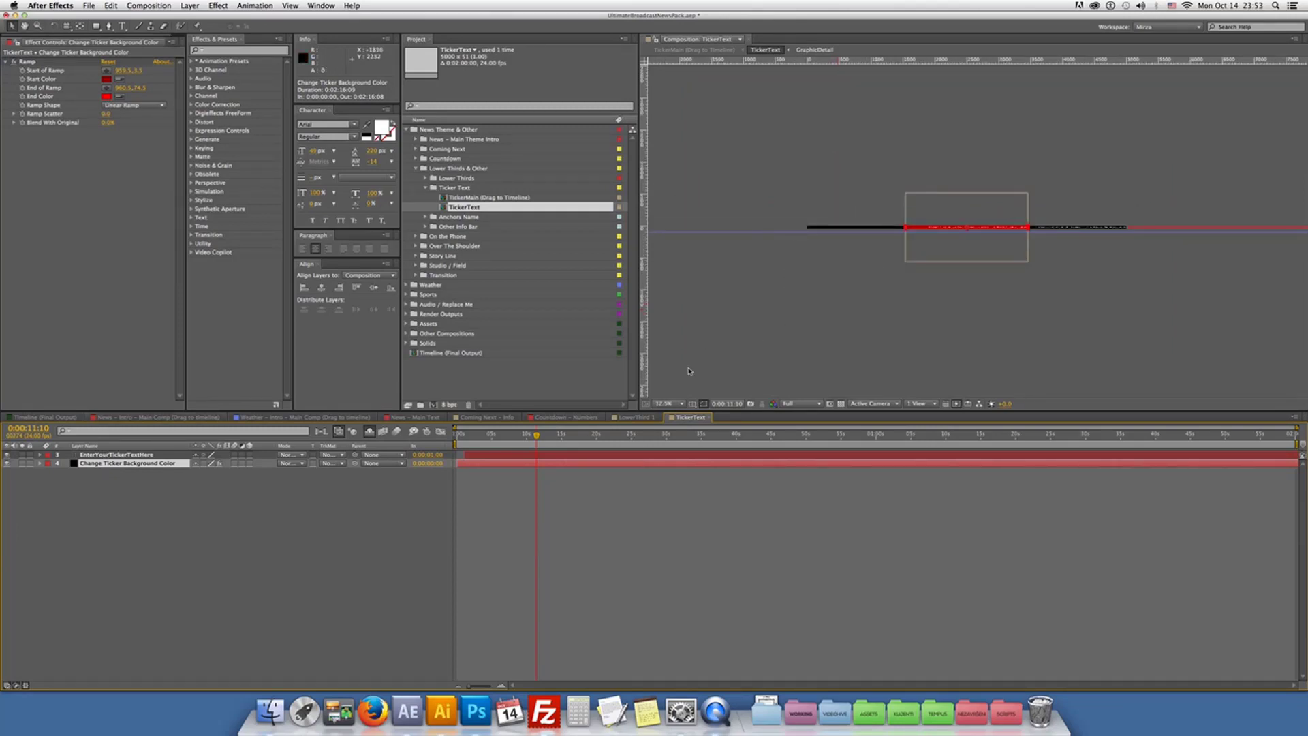
left_click_drag(735, 441, 829, 442)
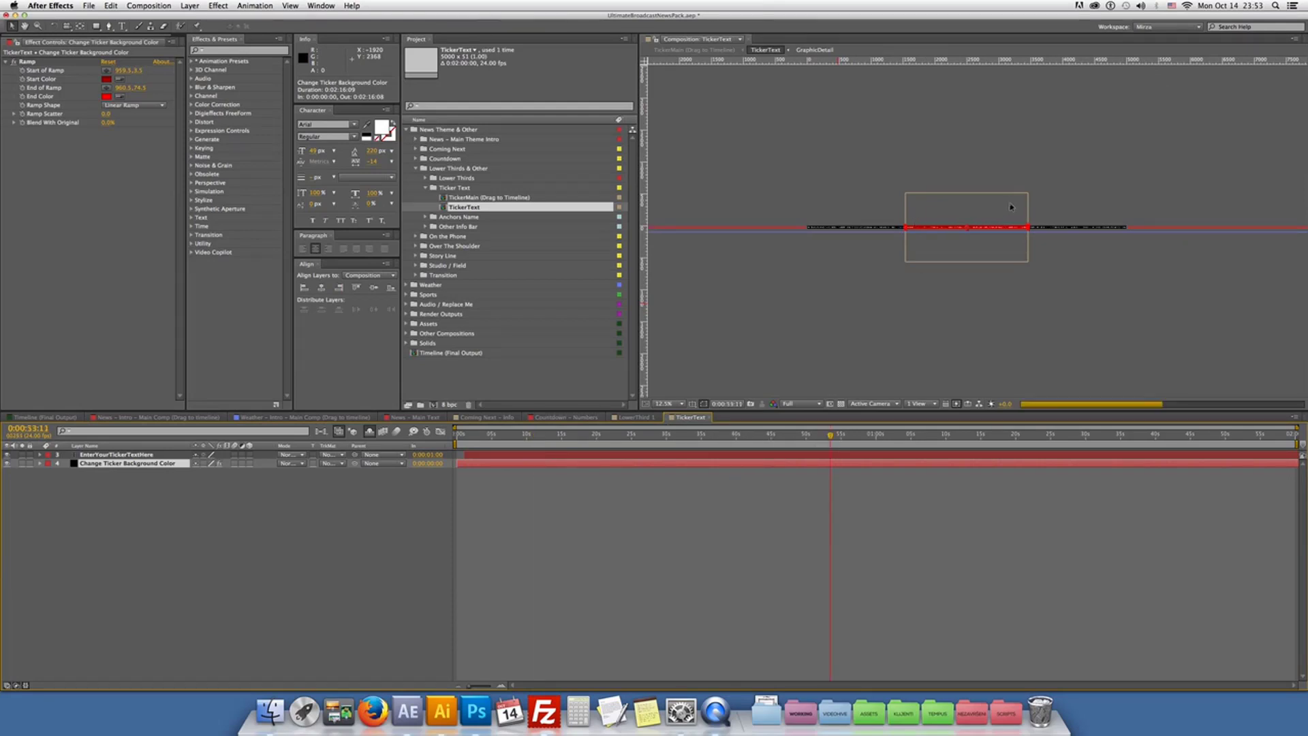
key("period")
key("period")
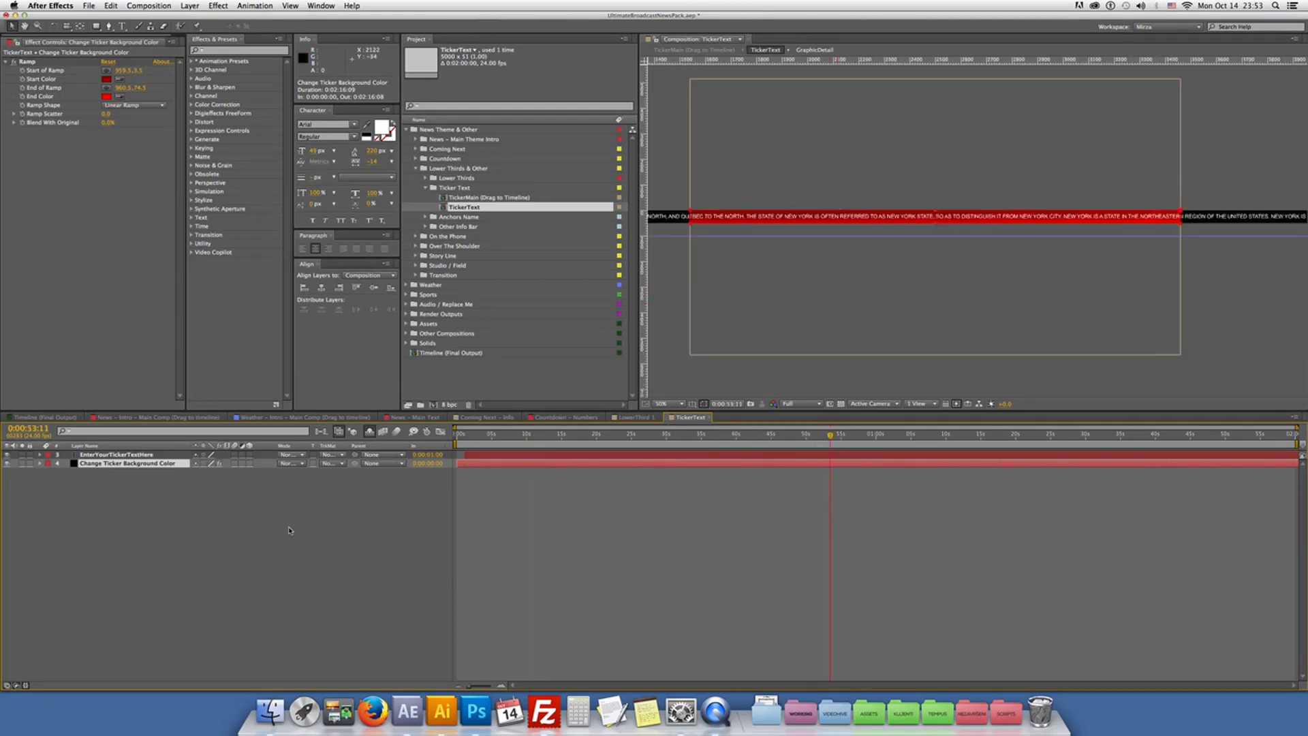
left_click(509, 197)
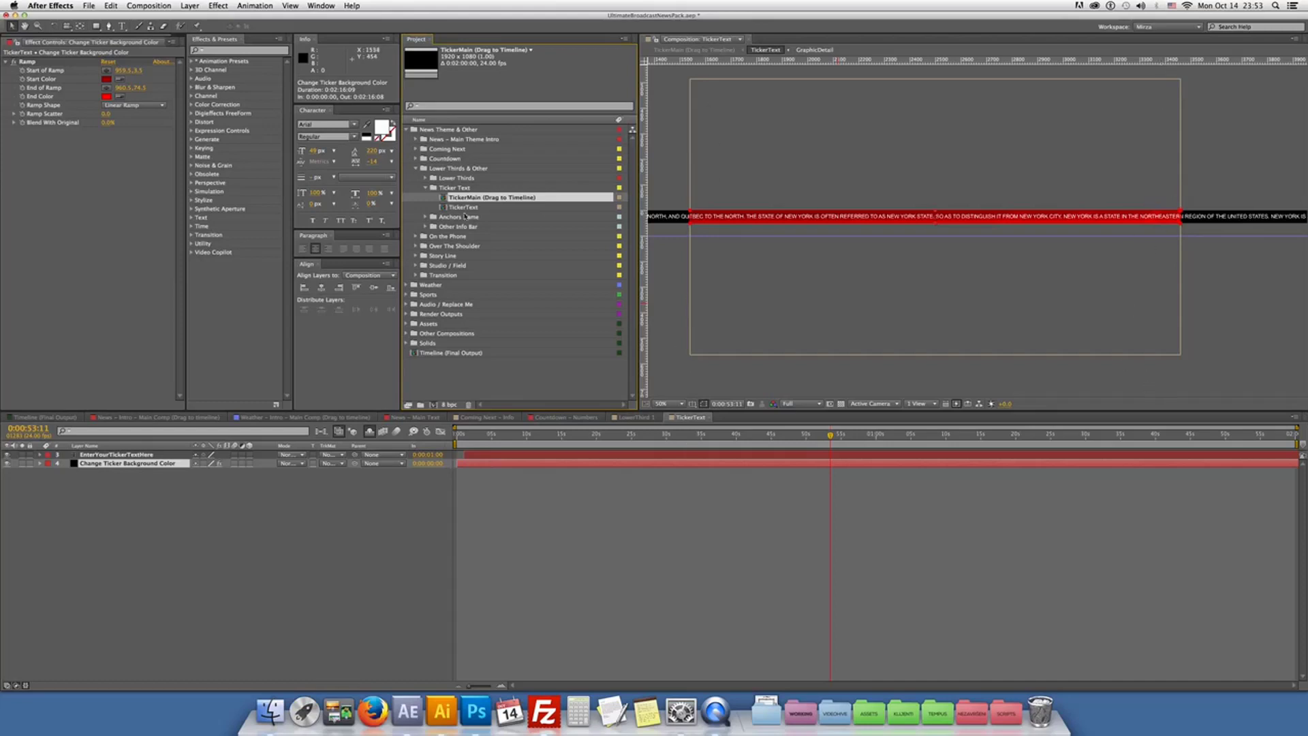
Open Anchors Name 1 from the Anchors Name folder and examine its name text and background bar at 0:00:01:10
left_click(424, 188)
left_click(425, 198)
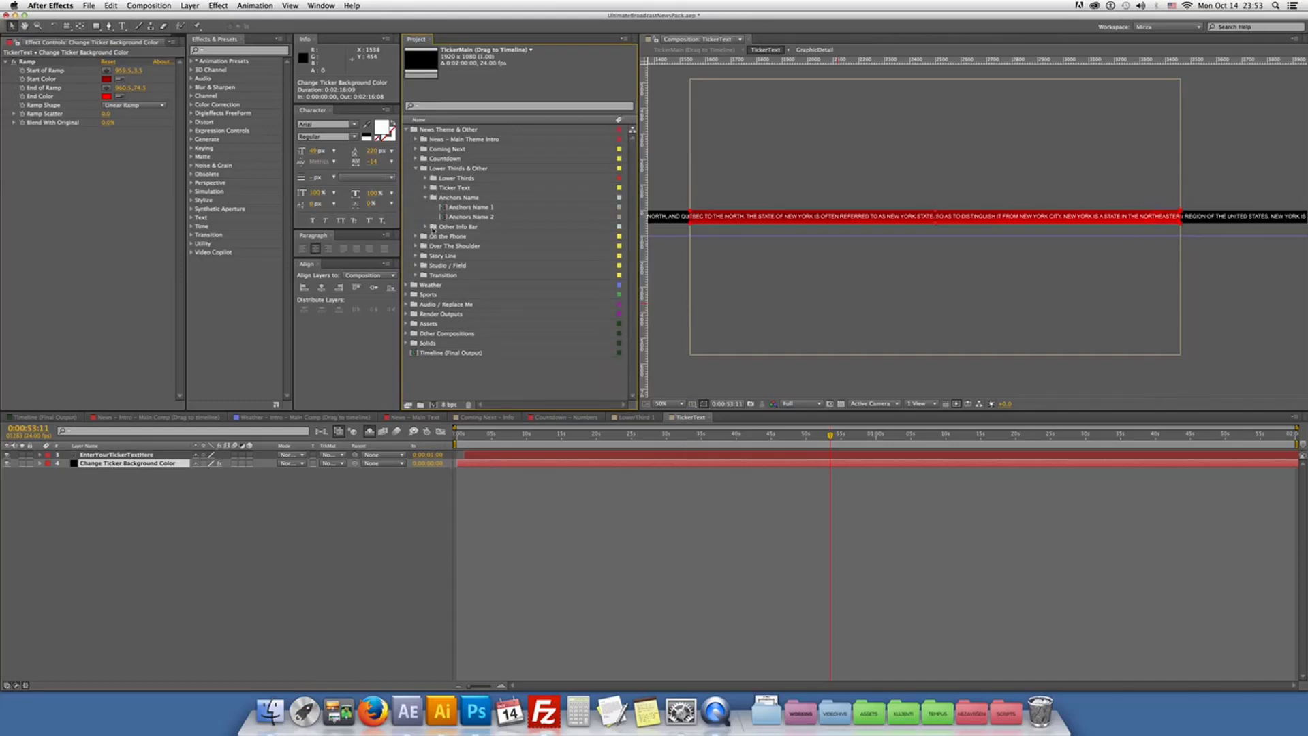
double_click(465, 207)
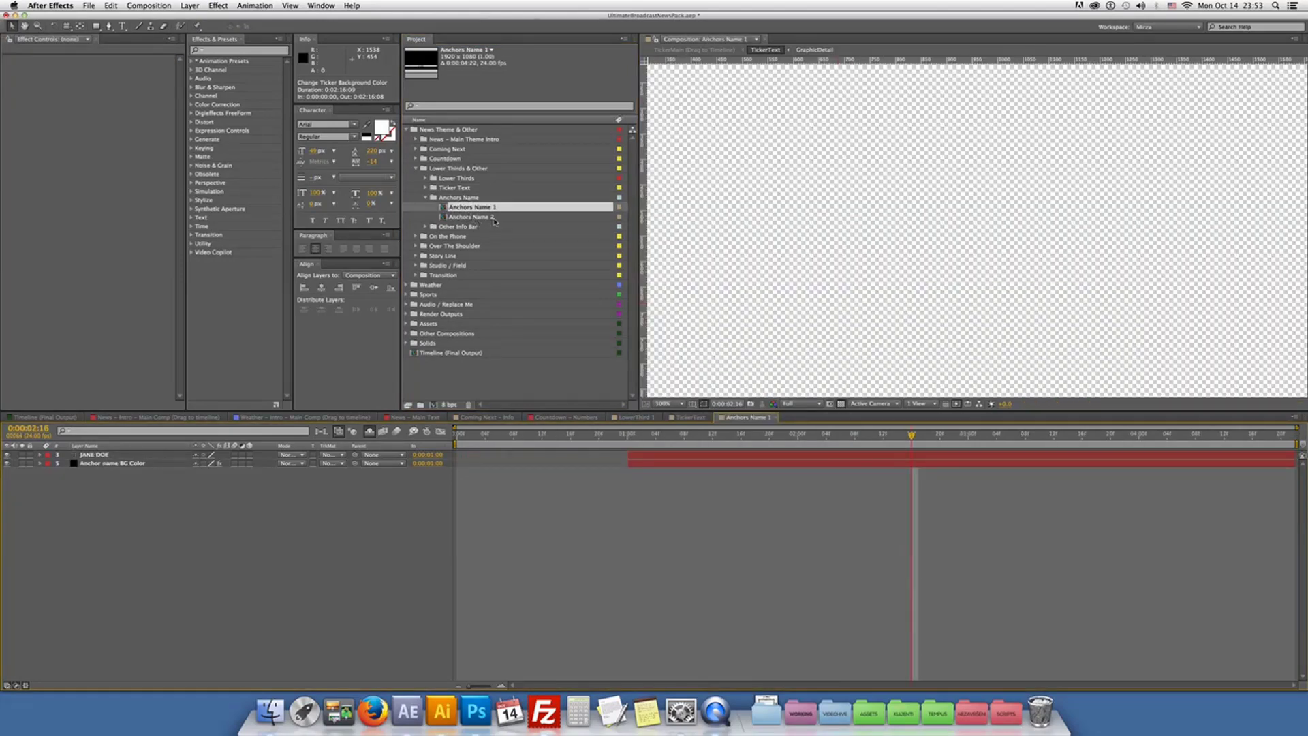
left_click(698, 434)
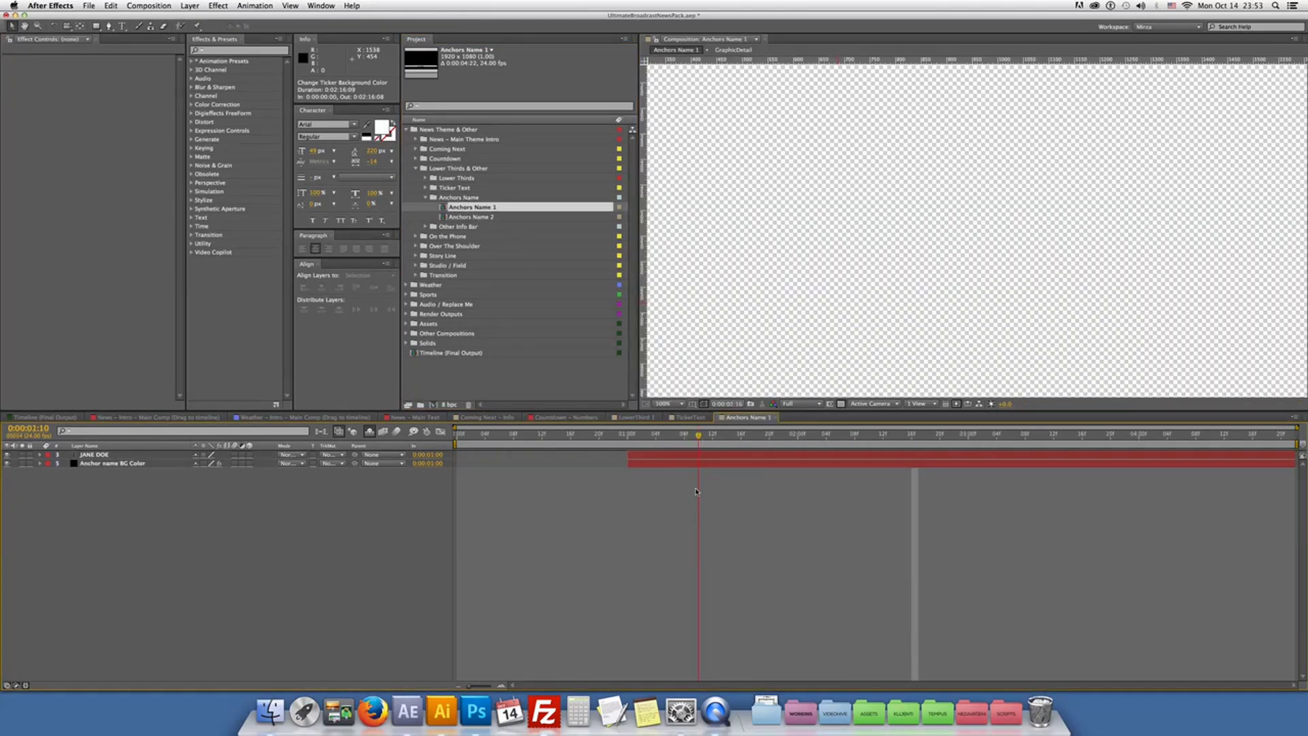
scroll(774, 349, "down", 2)
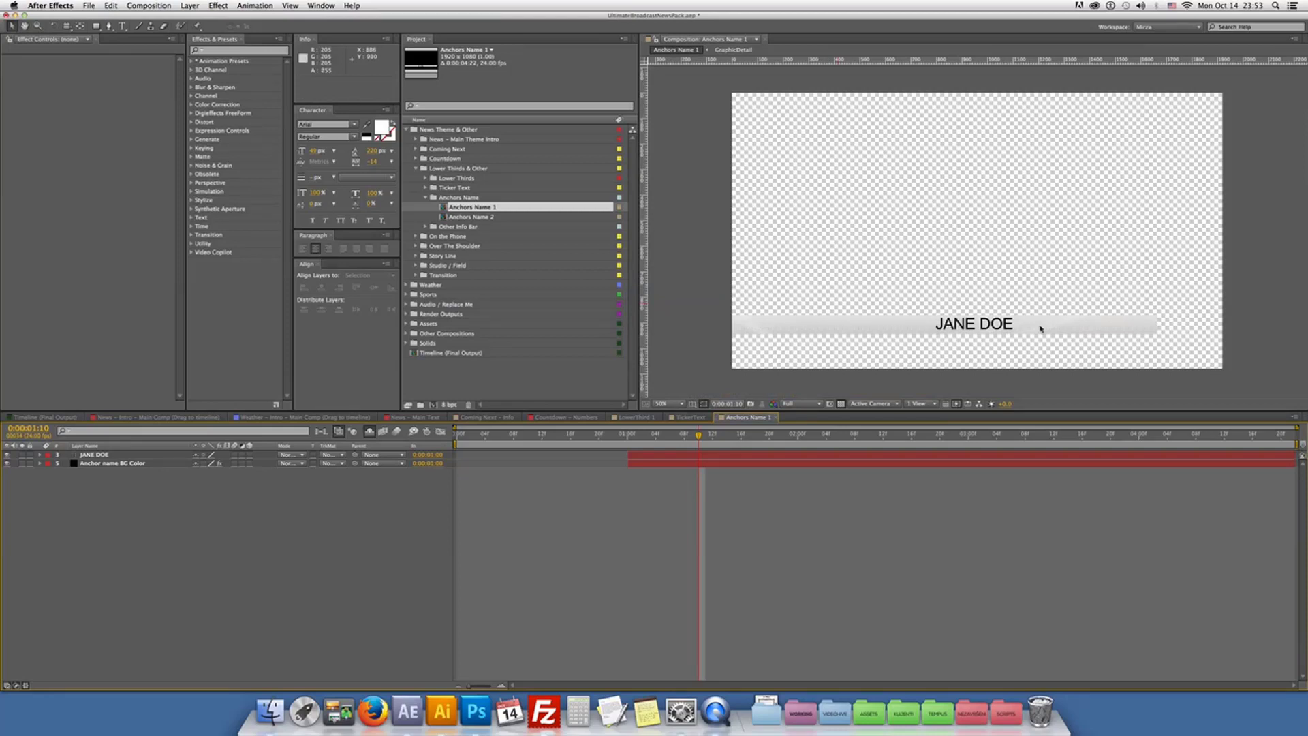
Open Other Info – Text and Other Info – Main (Drag to Timeline) from the Other Info Bar folder and examine the bar's text and placement
left_click(425, 197)
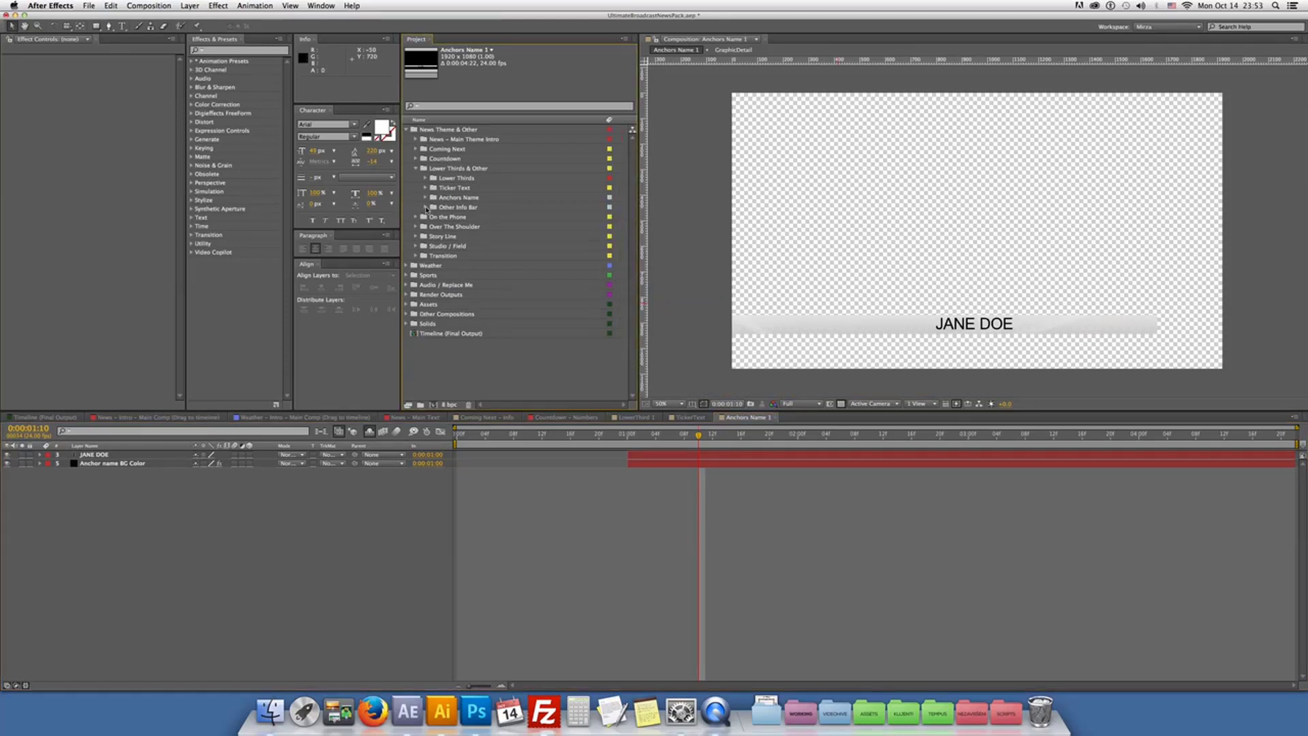
left_click(425, 208)
double_click(471, 227)
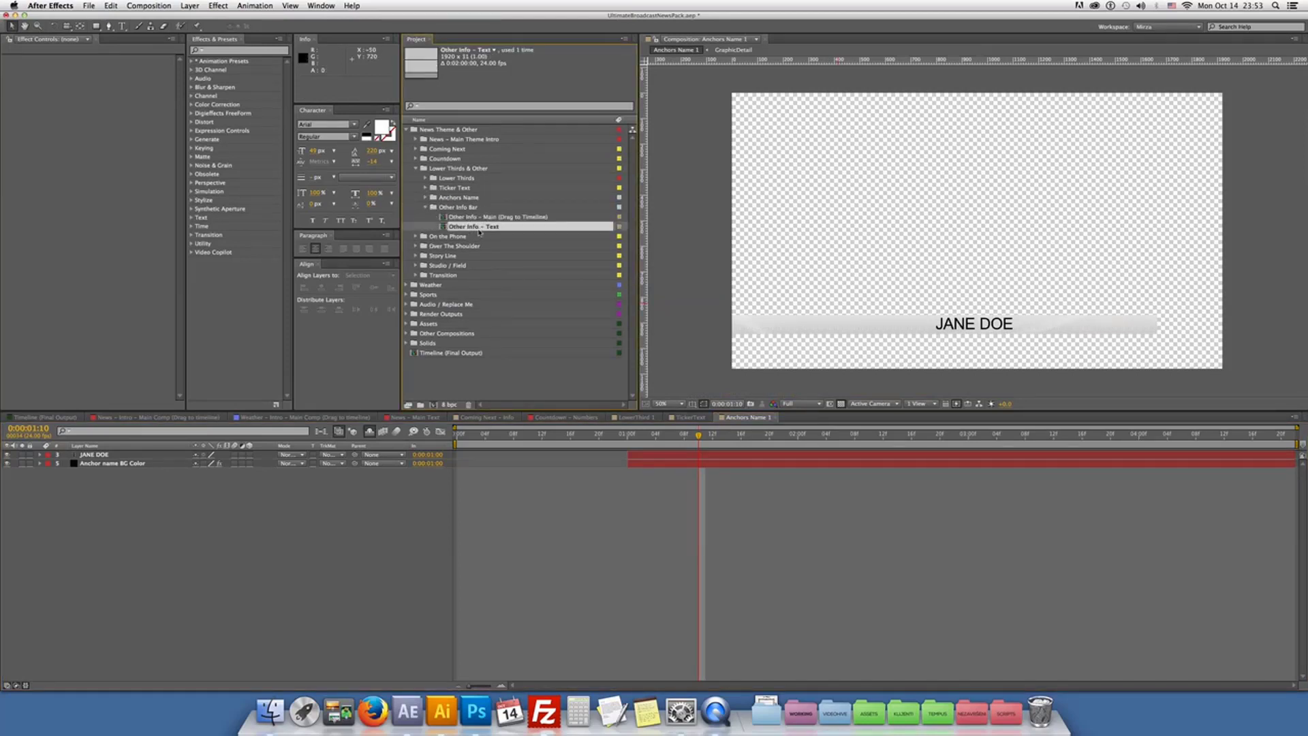
scroll(847, 278, "down", 2)
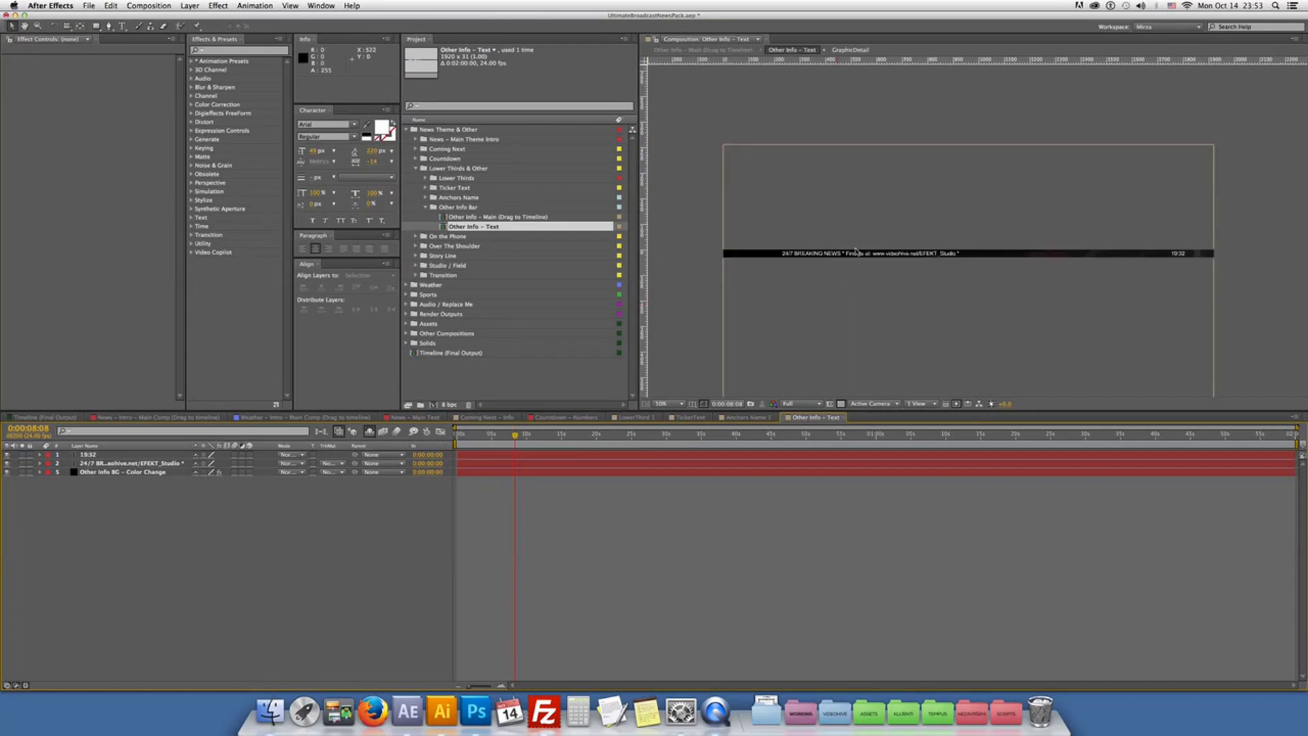
scroll(854, 252, "up", 2)
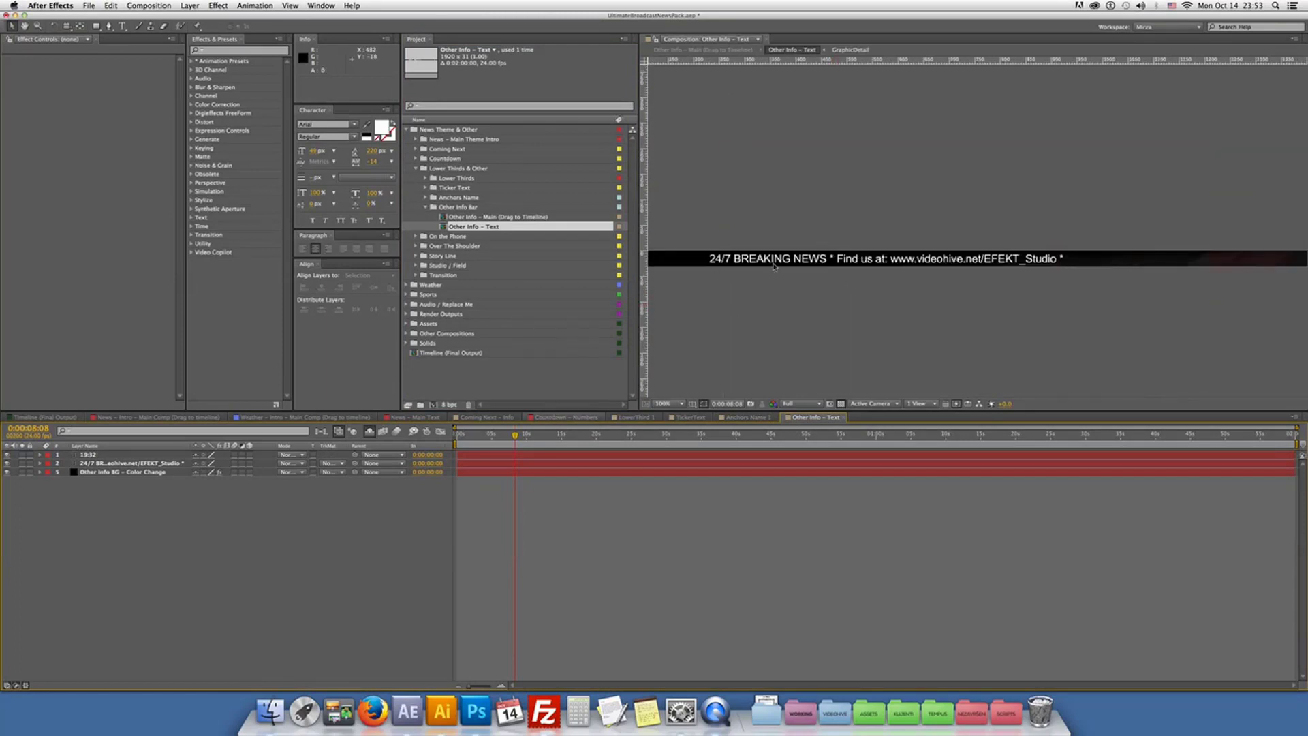
double_click(477, 217)
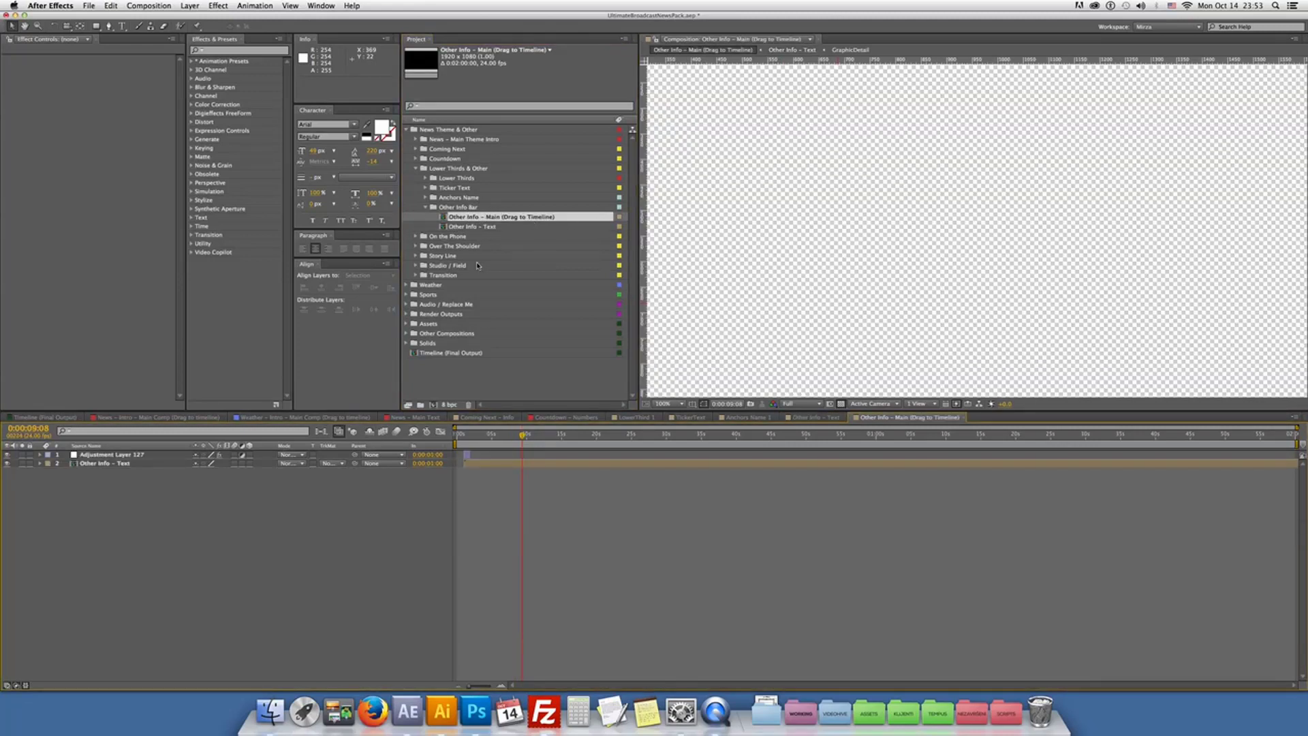
scroll(861, 274, "down", 2)
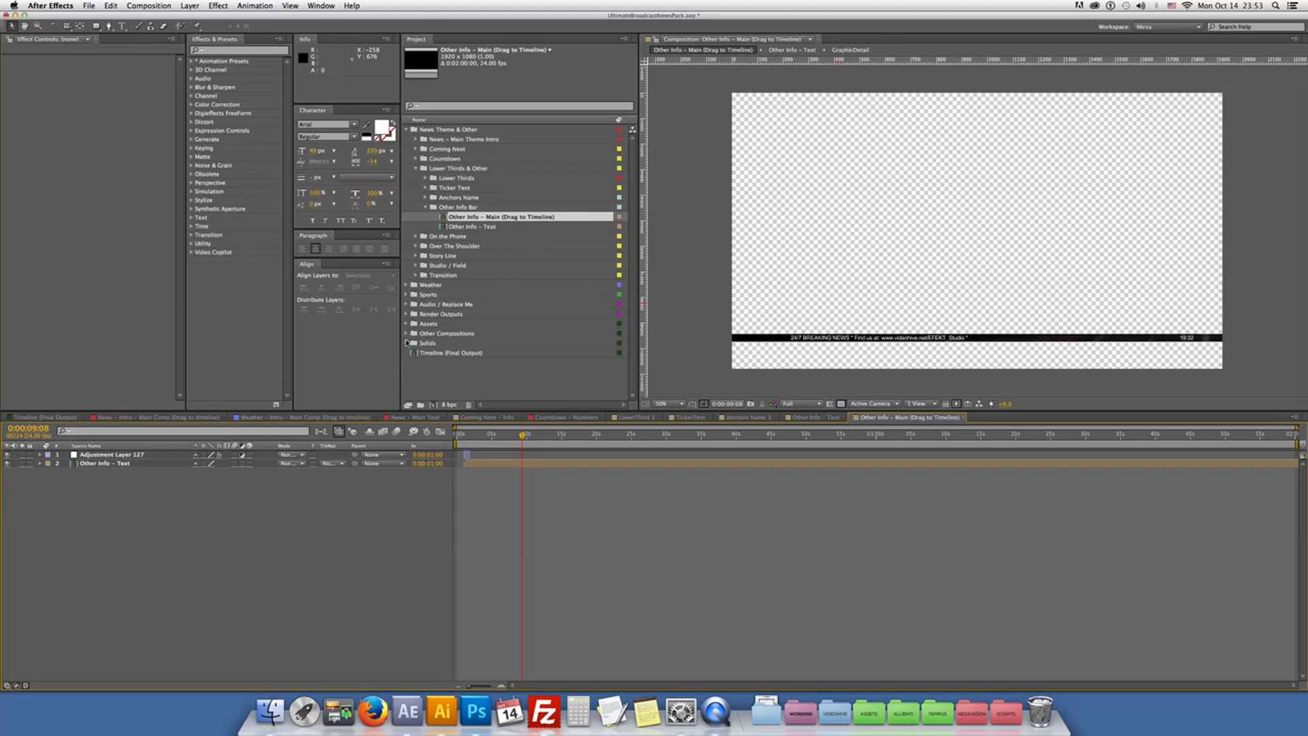
Add LowerThird 1 to Timeline (Final Output) starting at about 0:00:06:01, stacked above the News – Intro – Main Comp layer
double_click(432, 352)
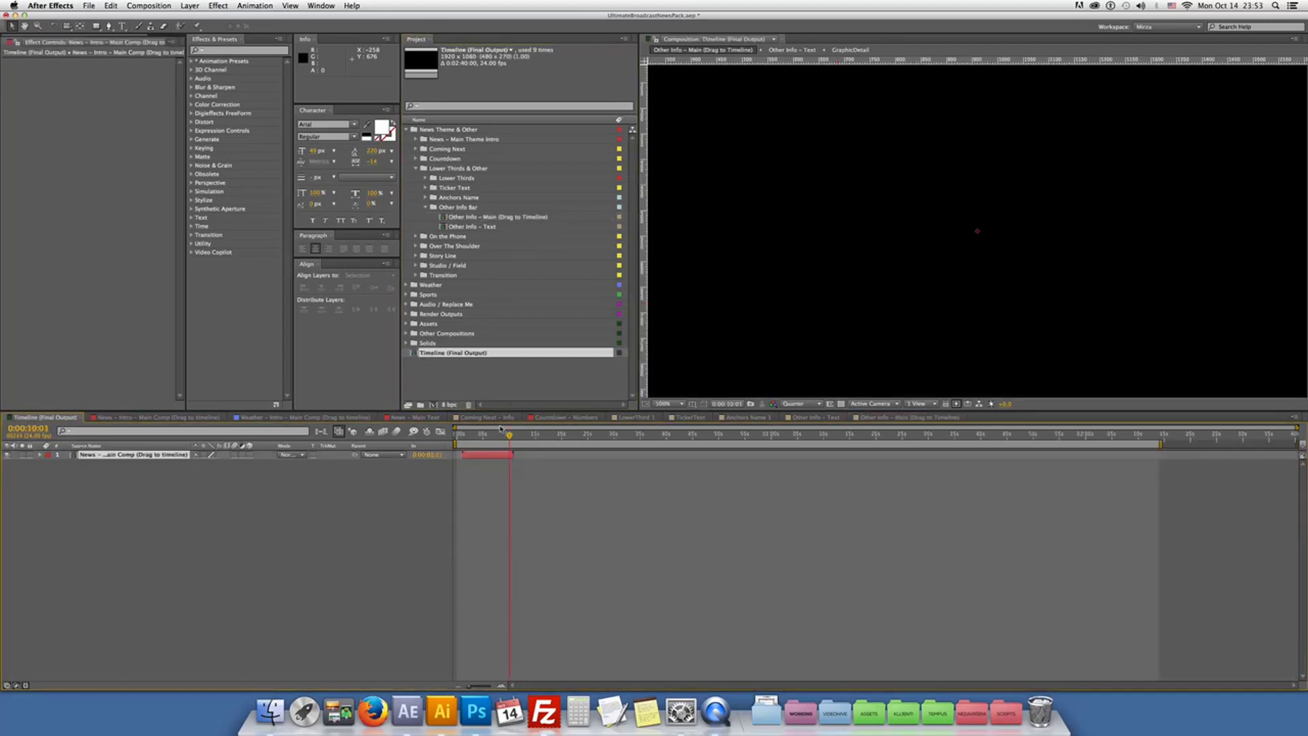
left_click(425, 177)
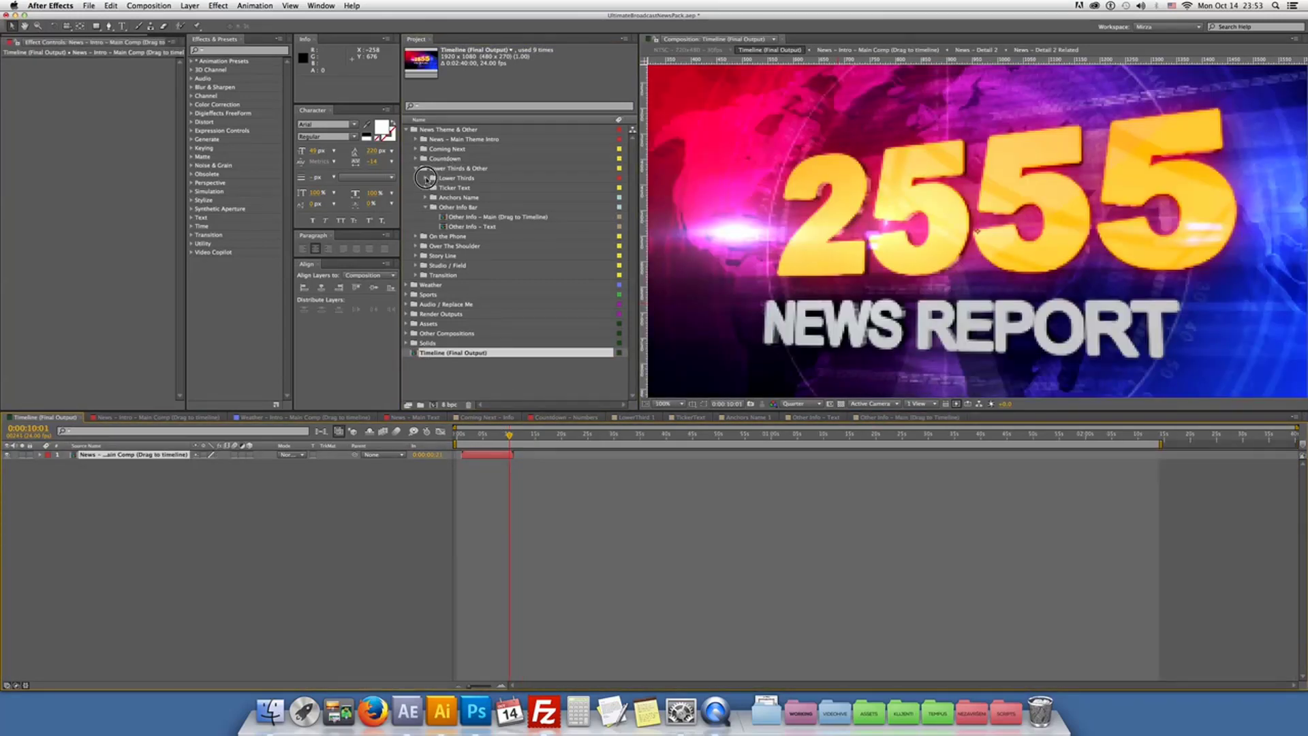
mouse_move(480, 192)
left_mouse_down()
mouse_move(489, 492)
mouse_move(487, 470)
mouse_move(489, 483)
mouse_move(440, 470)
left_mouse_up()
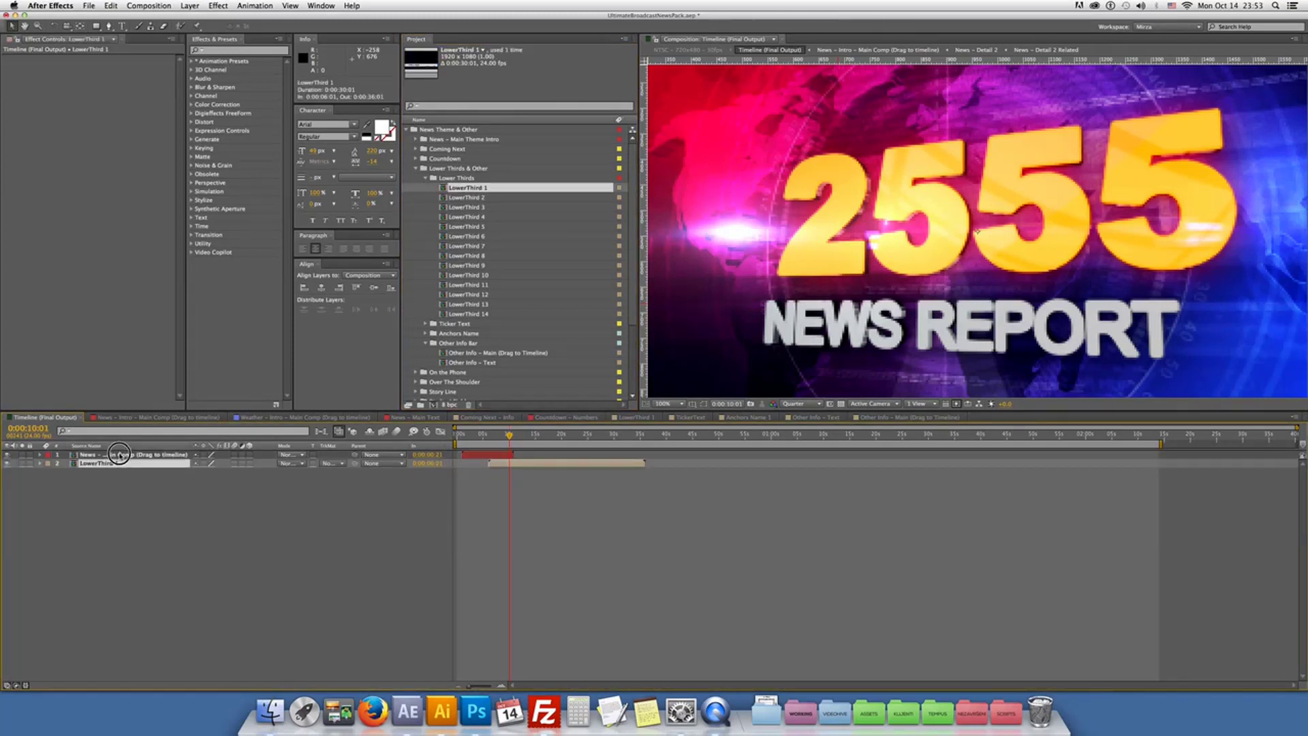
left_click(119, 455)
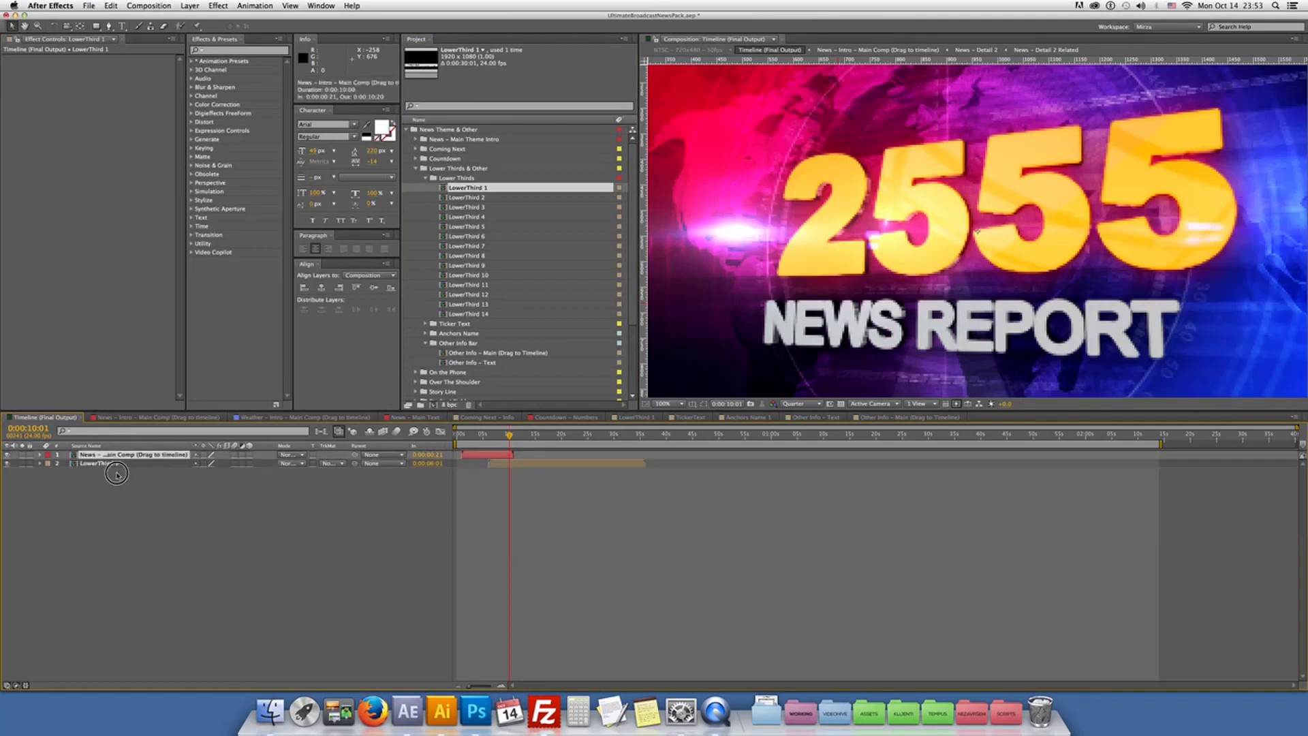
key("super+bracketleft")
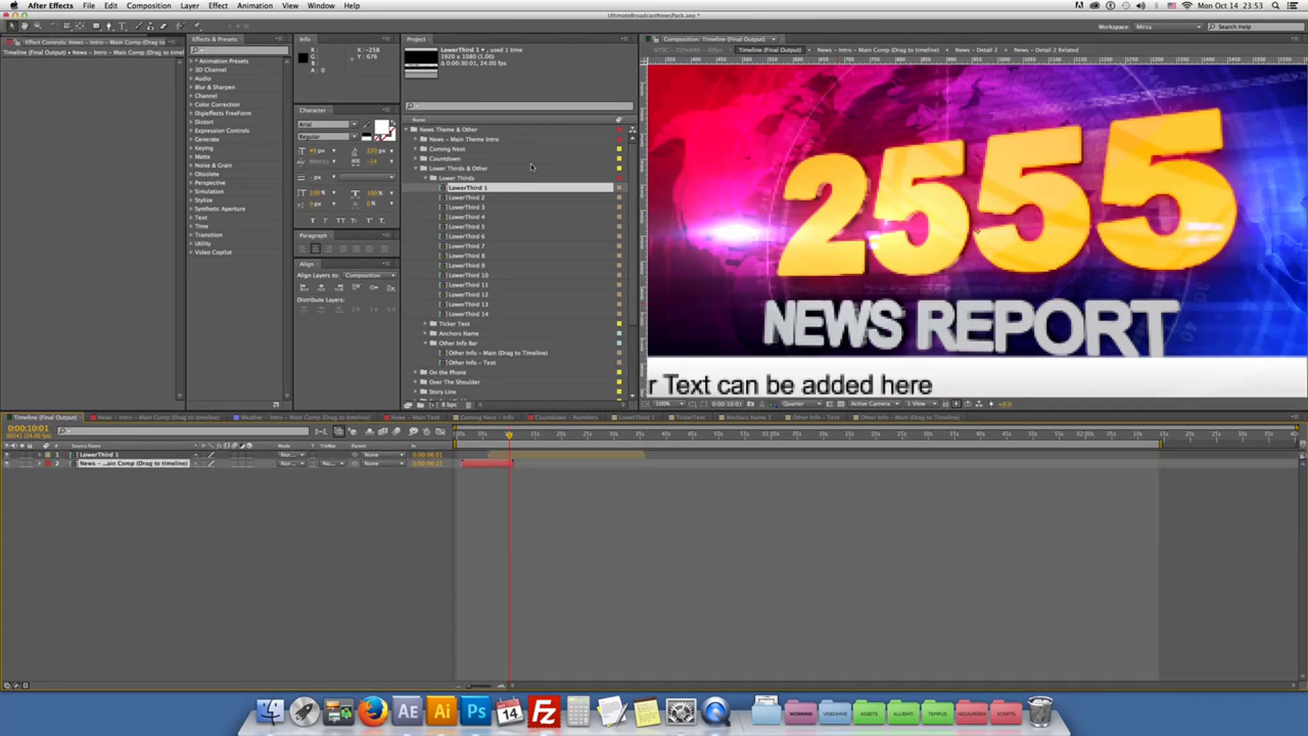
Add Other Info – Main starting at 0:00:00:00 and TickerMain starting at about 0:00:05:02, both between the LowerThird 1 and news intro layers
left_click(426, 325)
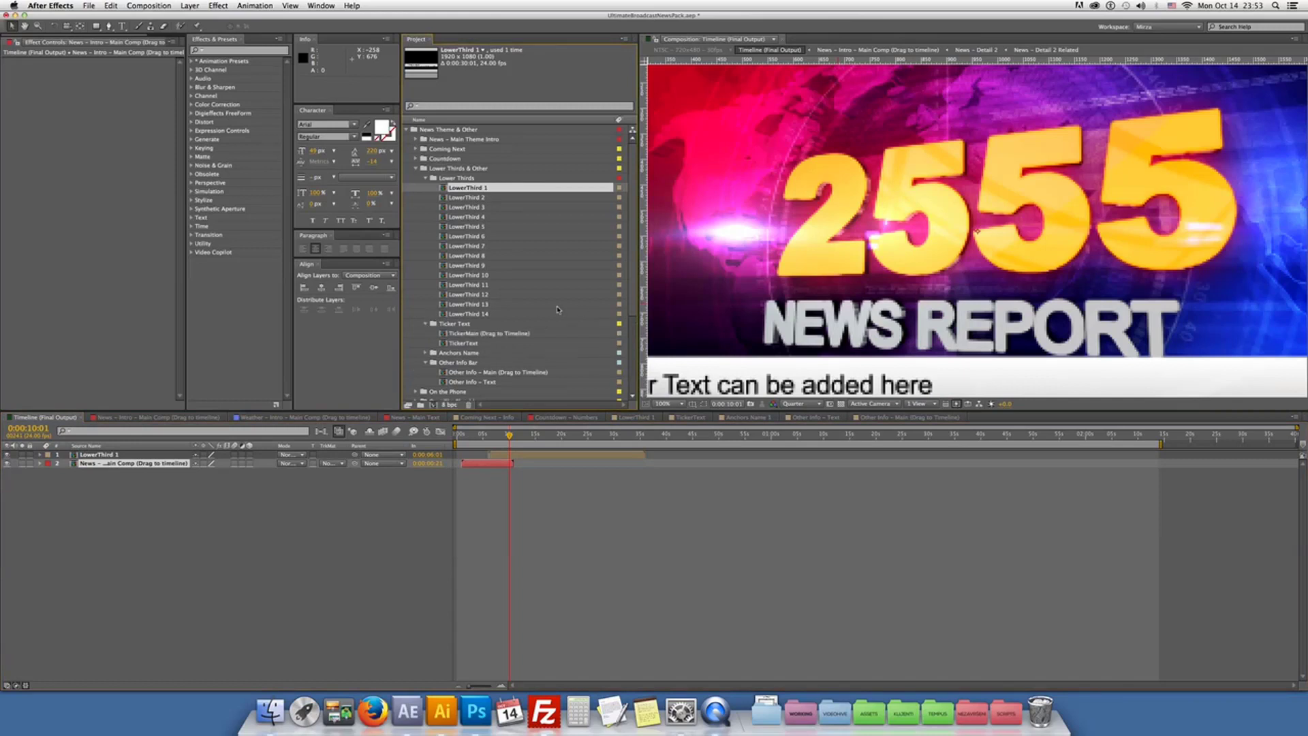
scroll(899, 307, "down", 2)
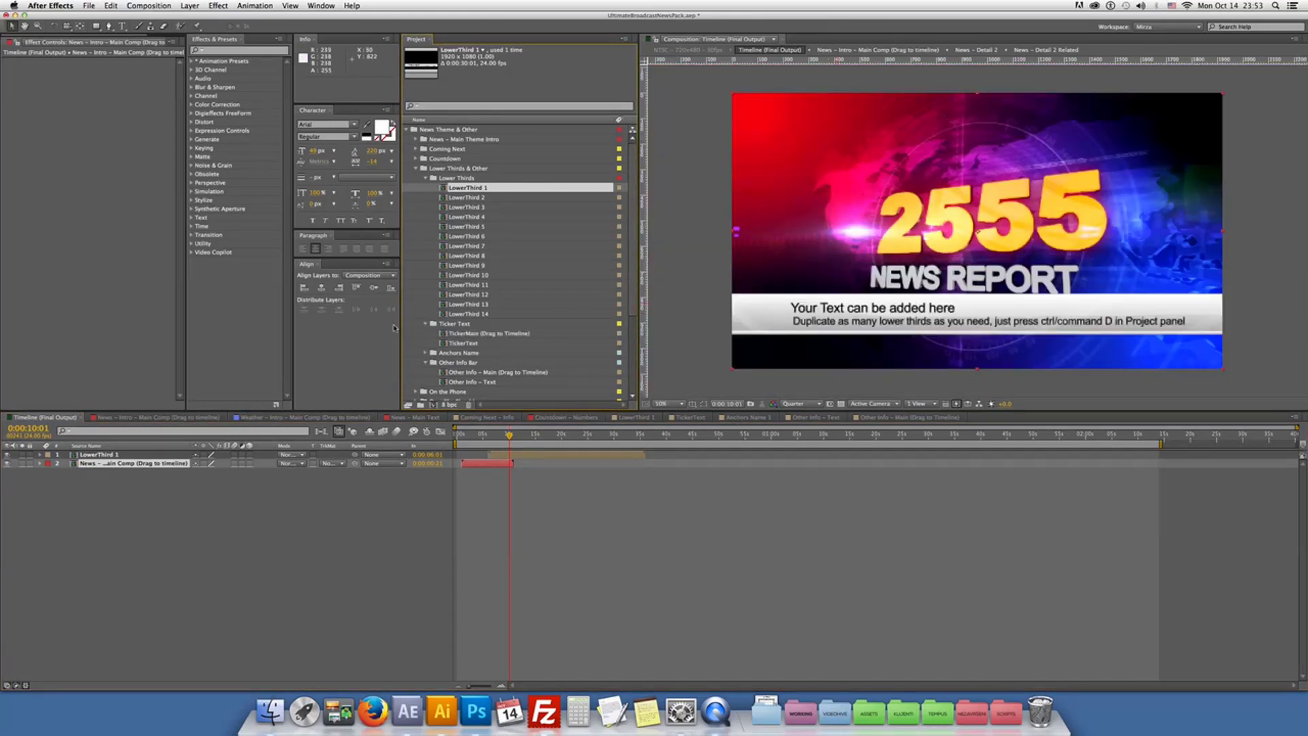
mouse_move(479, 333)
left_mouse_down()
mouse_move(491, 453)
mouse_move(478, 339)
left_mouse_up()
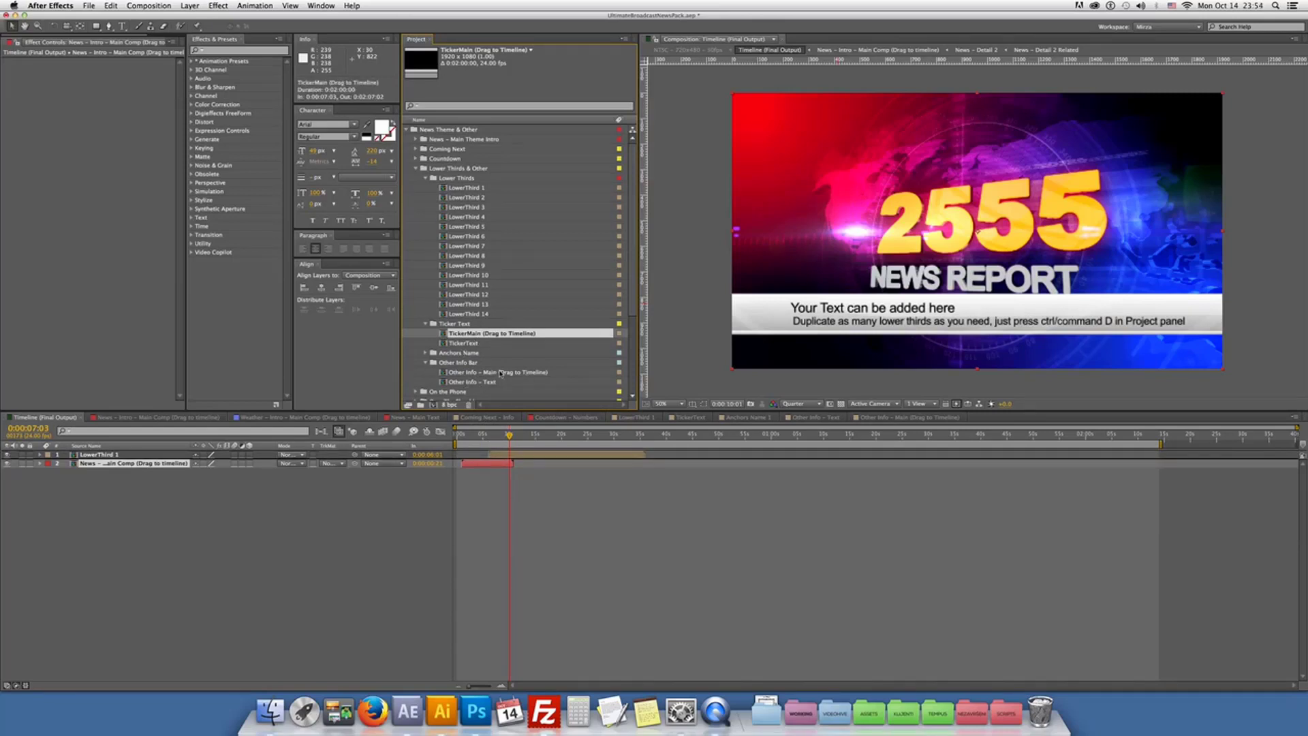
left_click_drag(501, 373, 505, 461)
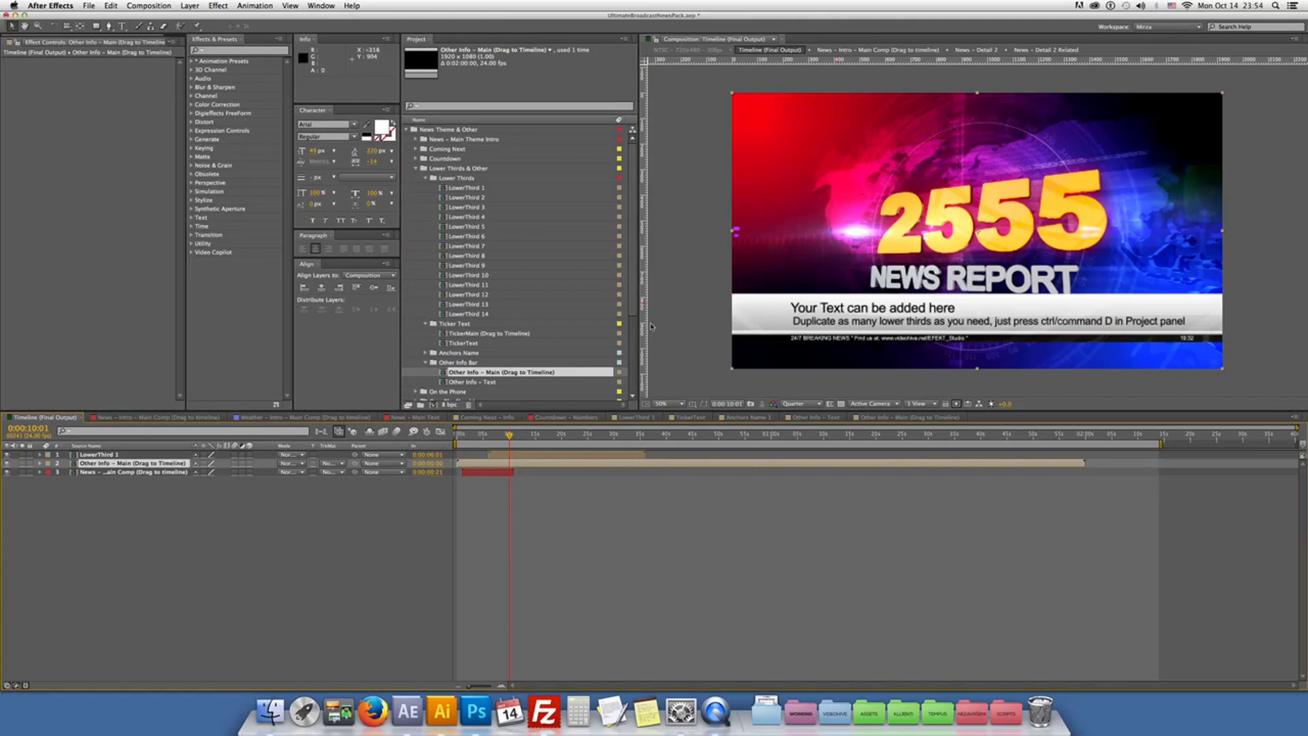
left_click_drag(484, 333, 493, 466)
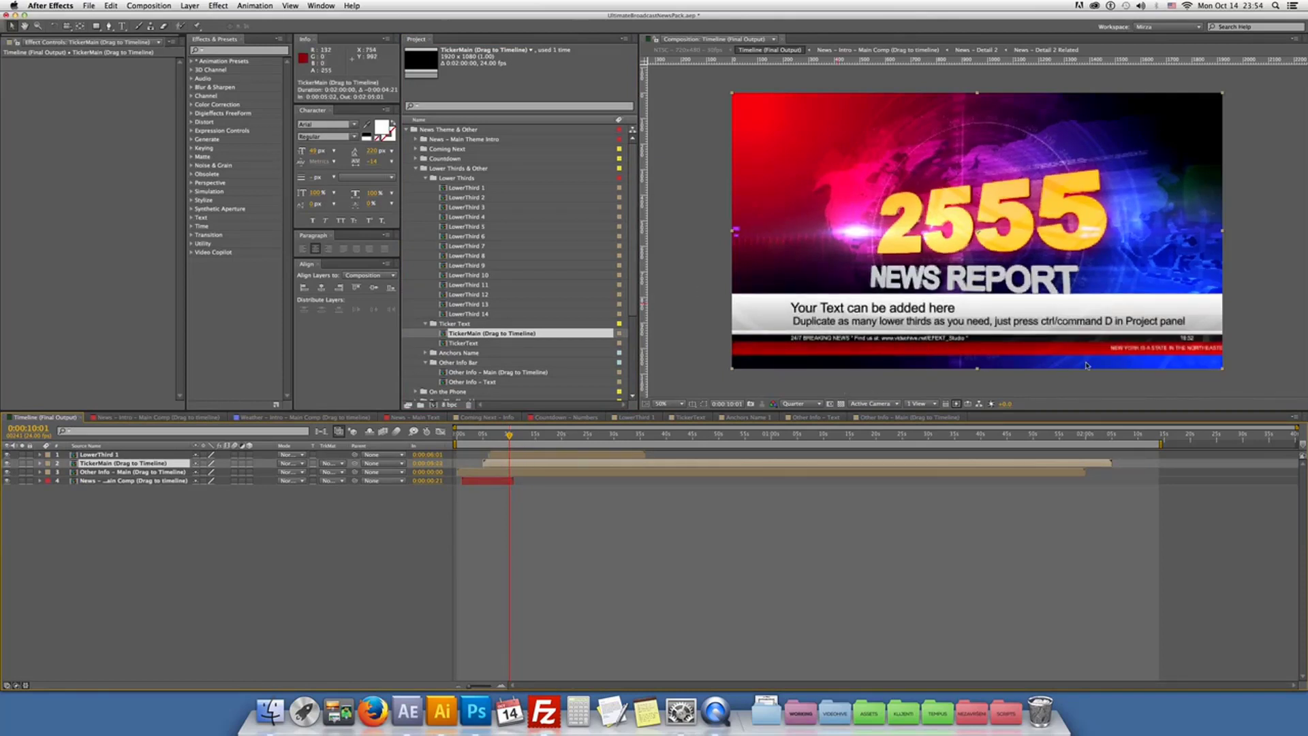
Open On the Phone – Main Comp from the On the Phone folder and examine its two-placeholder layout in full
left_click(417, 168)
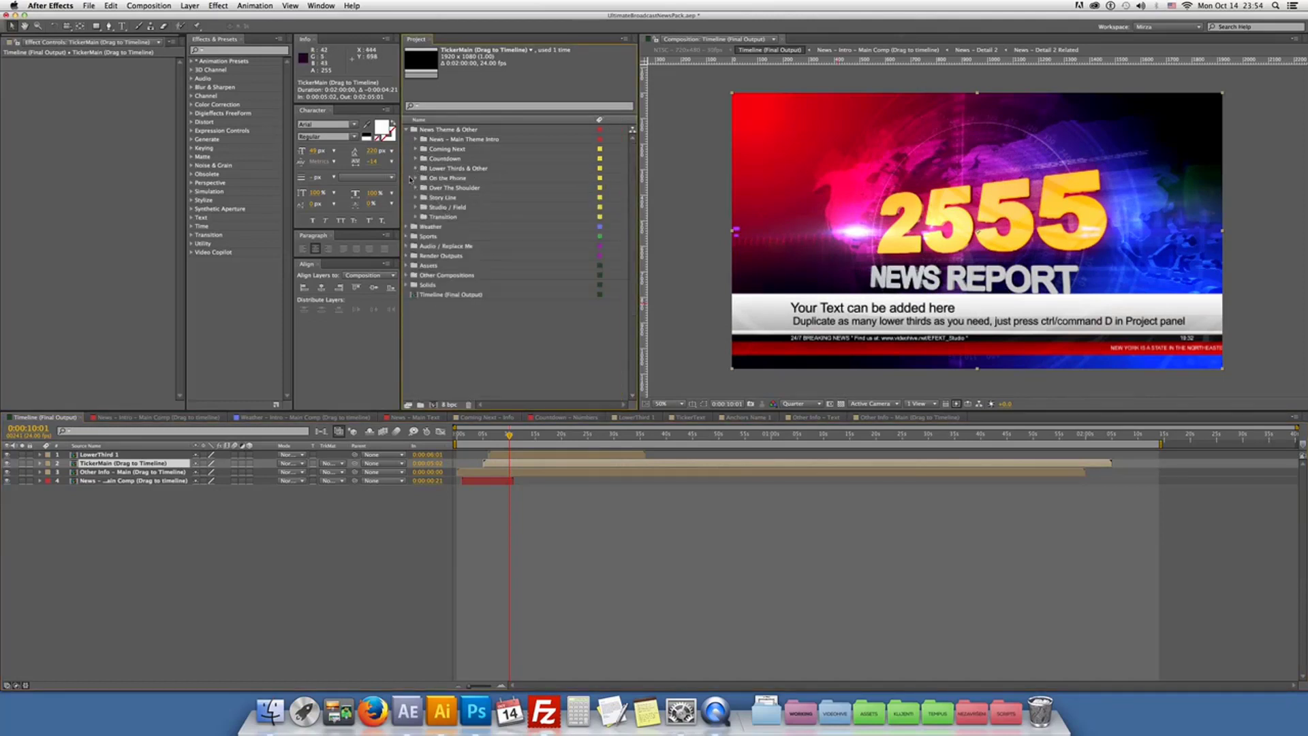
left_click(416, 179)
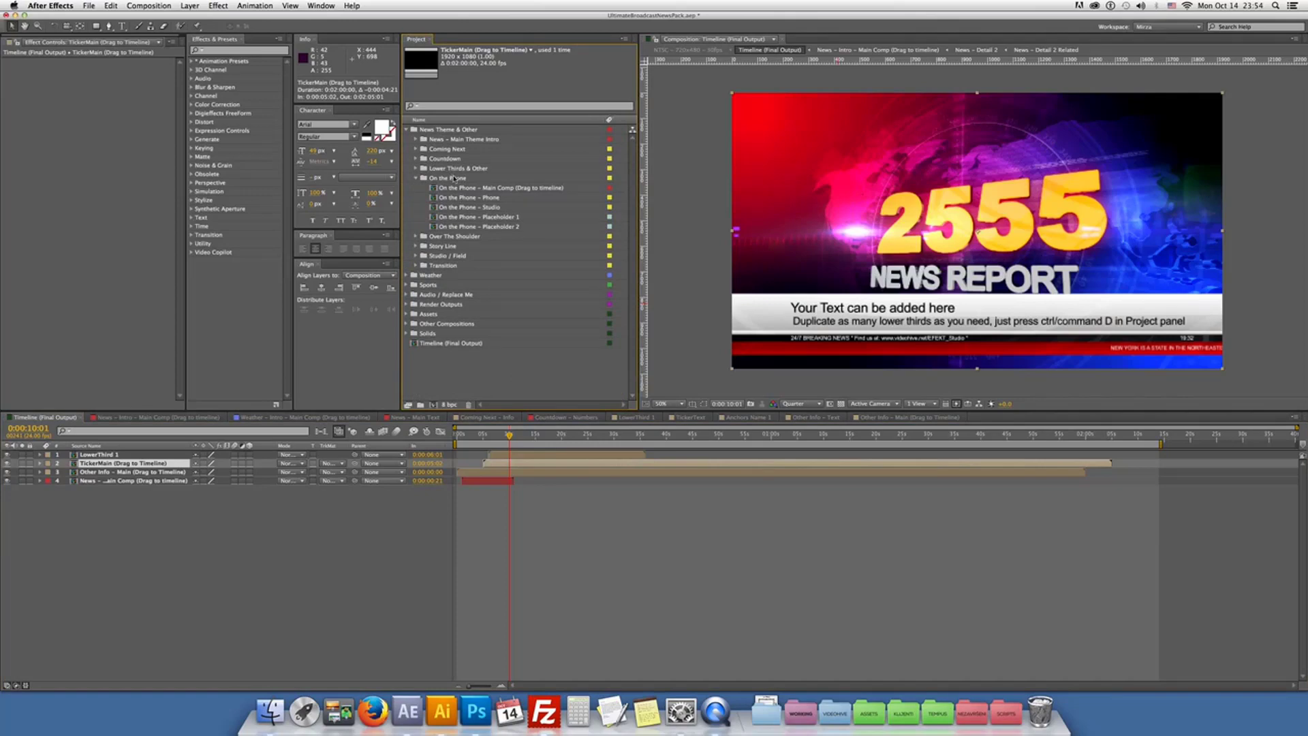
double_click(493, 187)
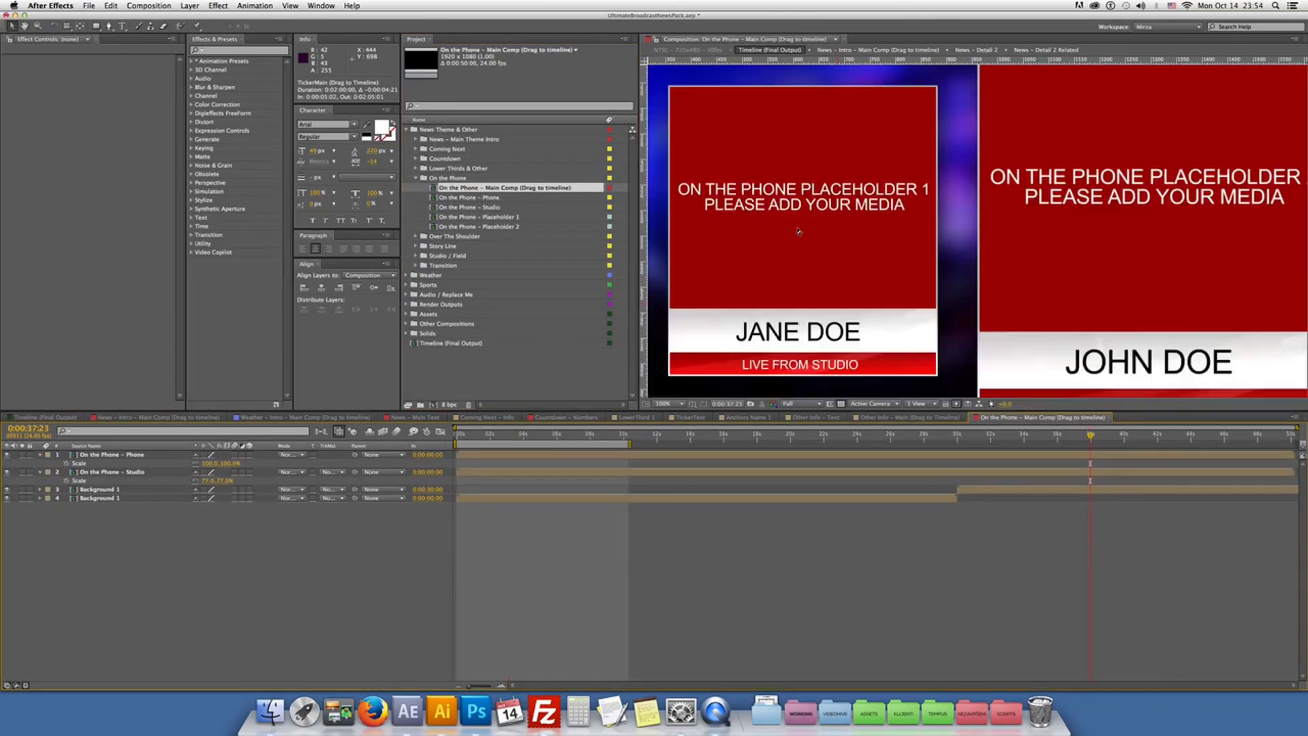
key("comma")
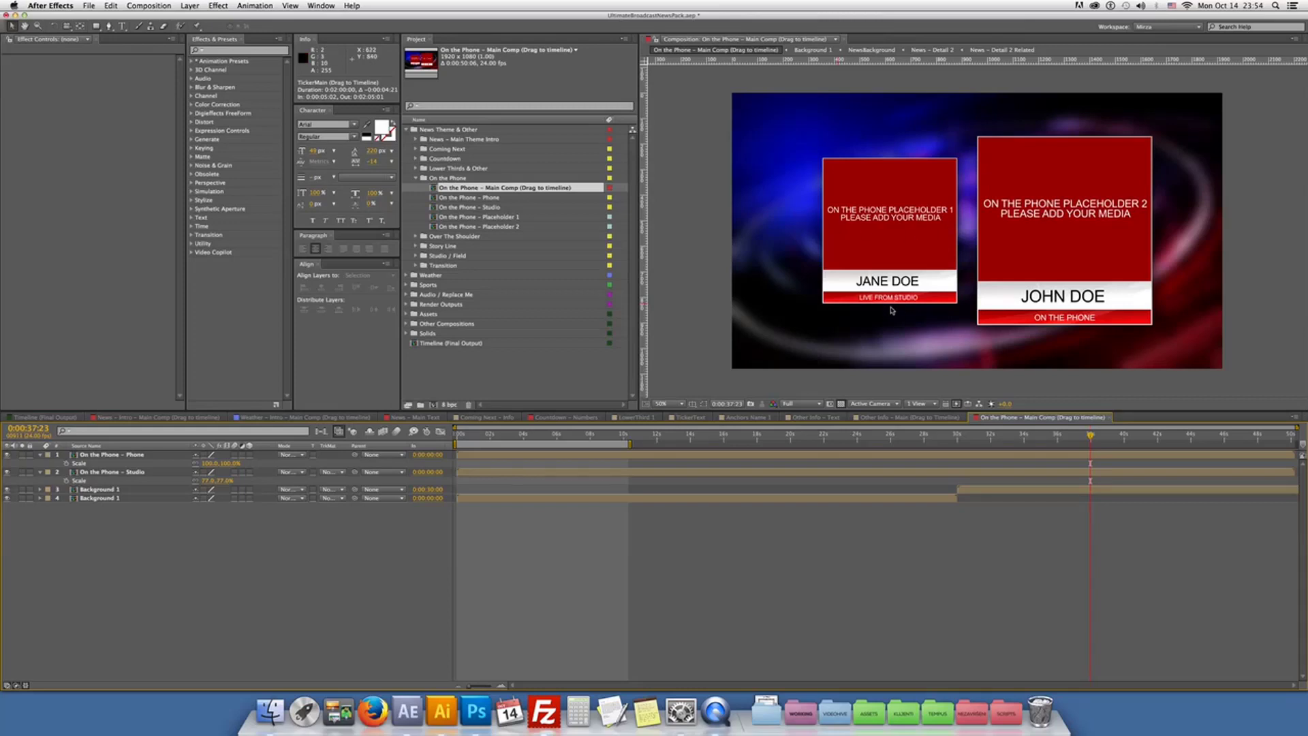
Open On the Phone – Phone and inspect its BG – Color Change layers and the Info 1 and Info 2 text layers
double_click(488, 198)
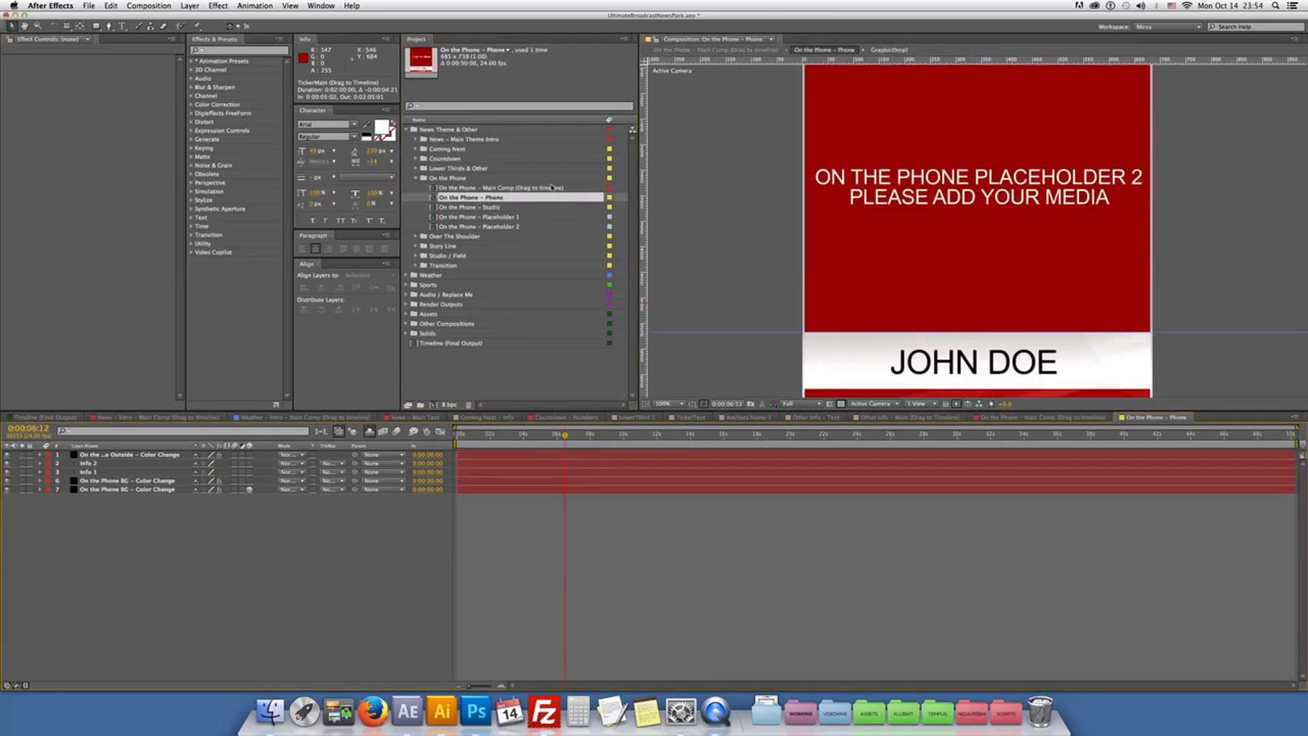
scroll(998, 248, "down", 2)
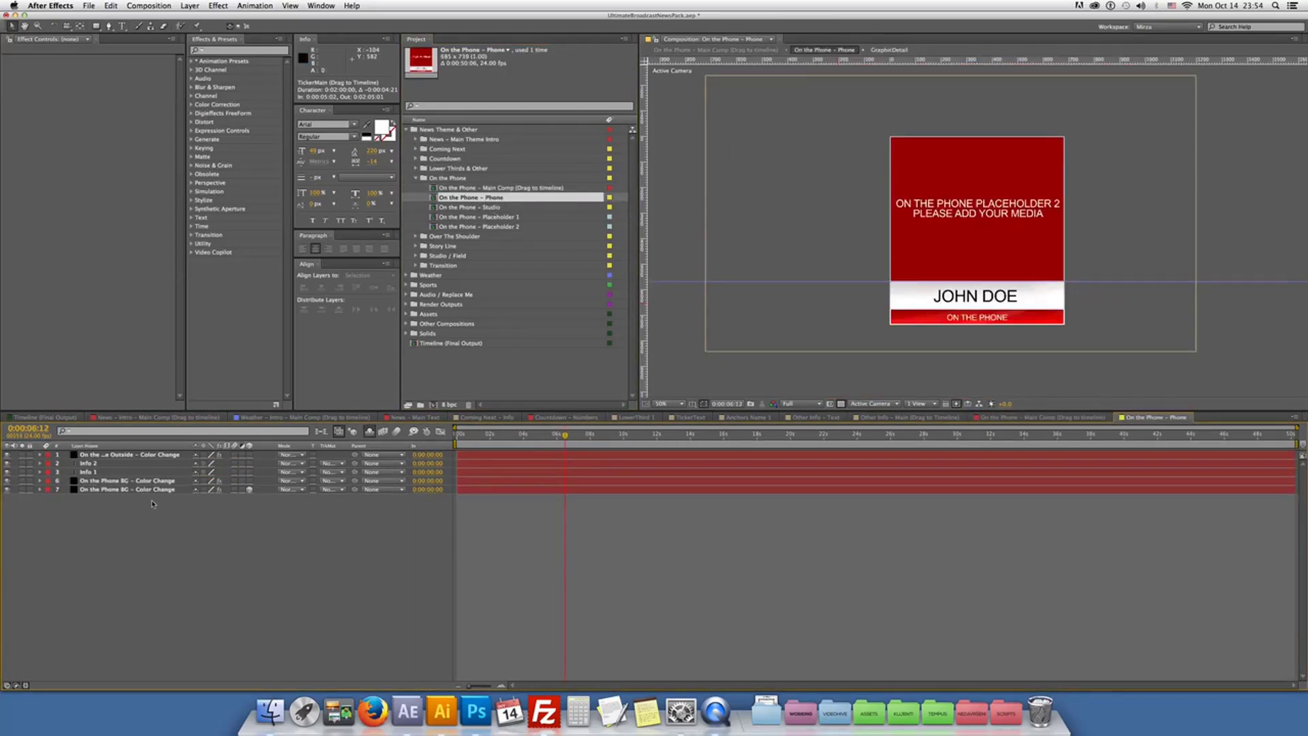
left_click(126, 489)
left_click(126, 480)
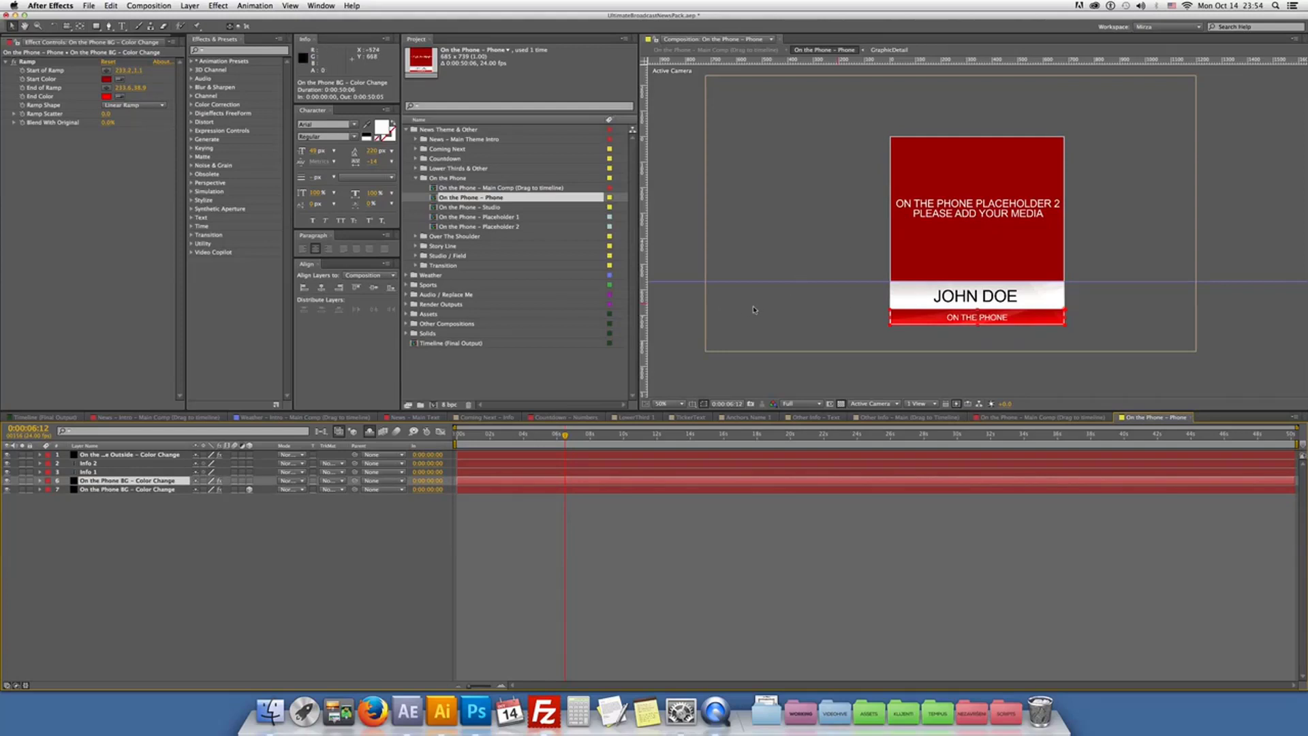
left_click(121, 472)
left_click(121, 464)
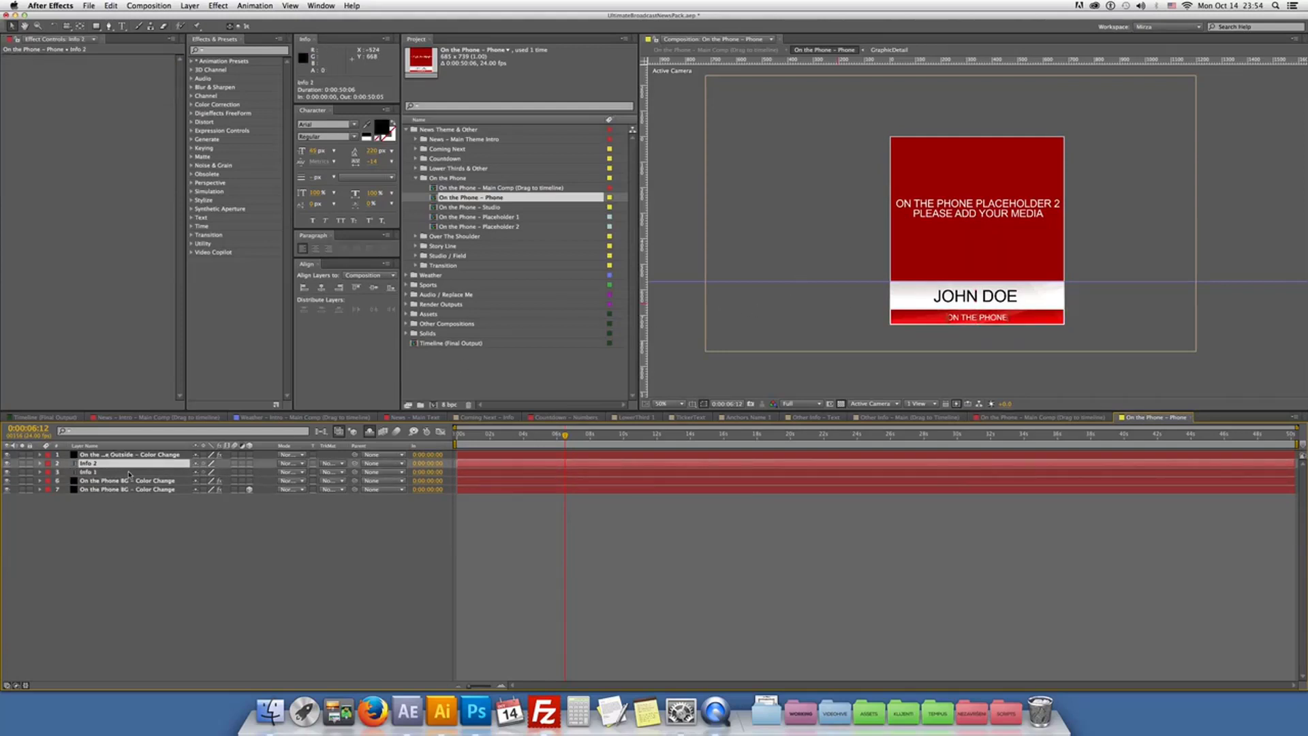
Open On the Phone – Placeholder 1 and Placeholder 2 to view where the media goes
double_click(465, 217)
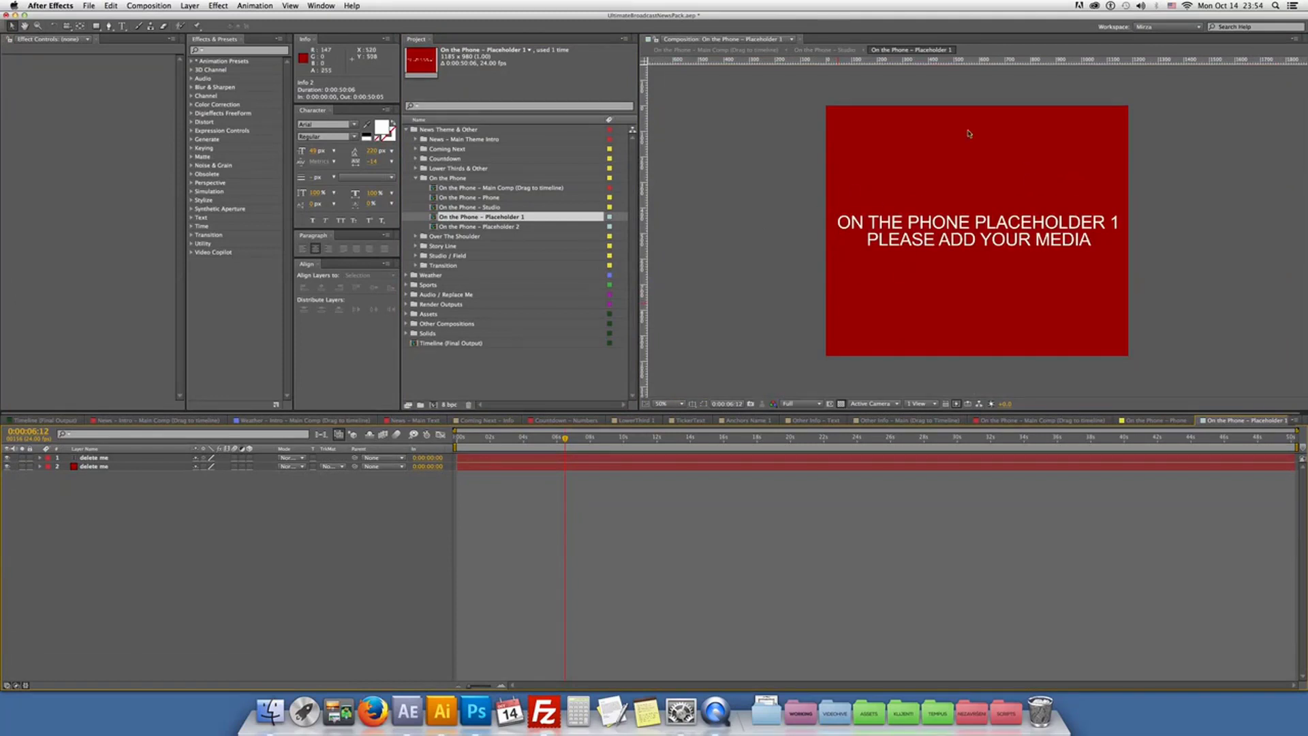
double_click(511, 228)
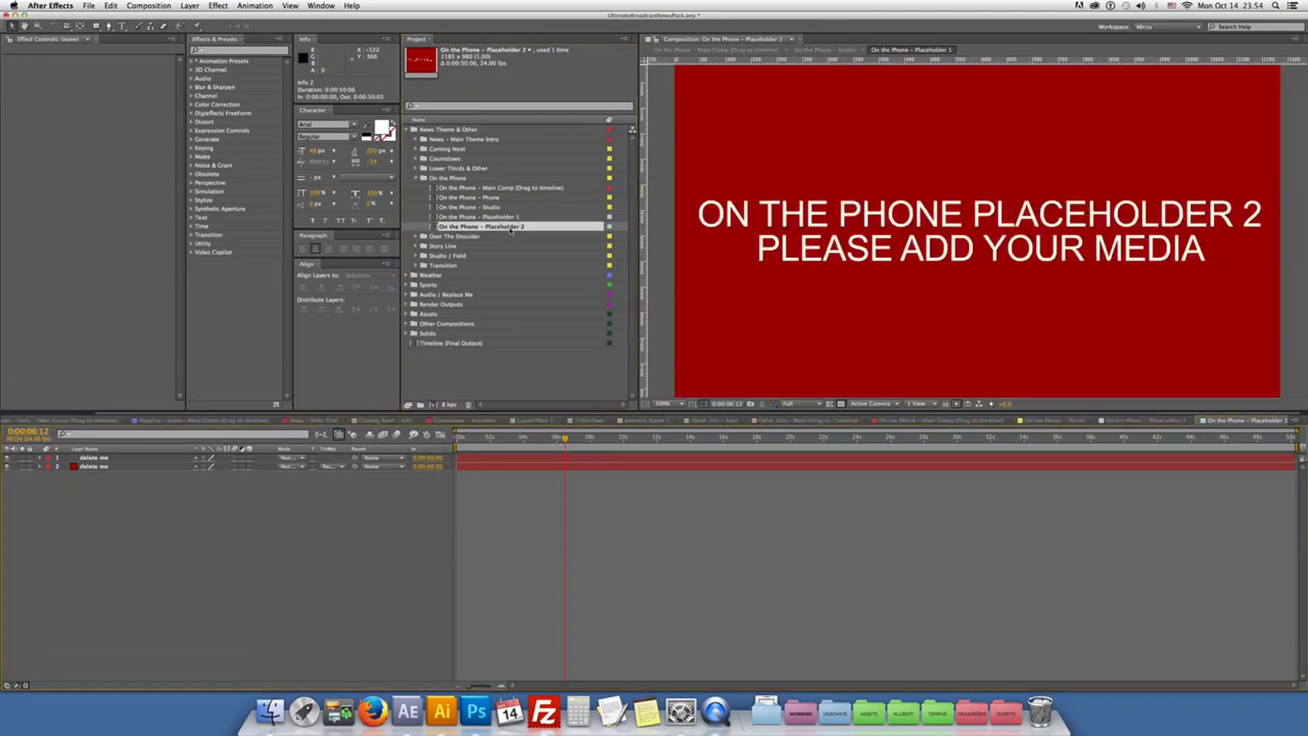
key("comma")
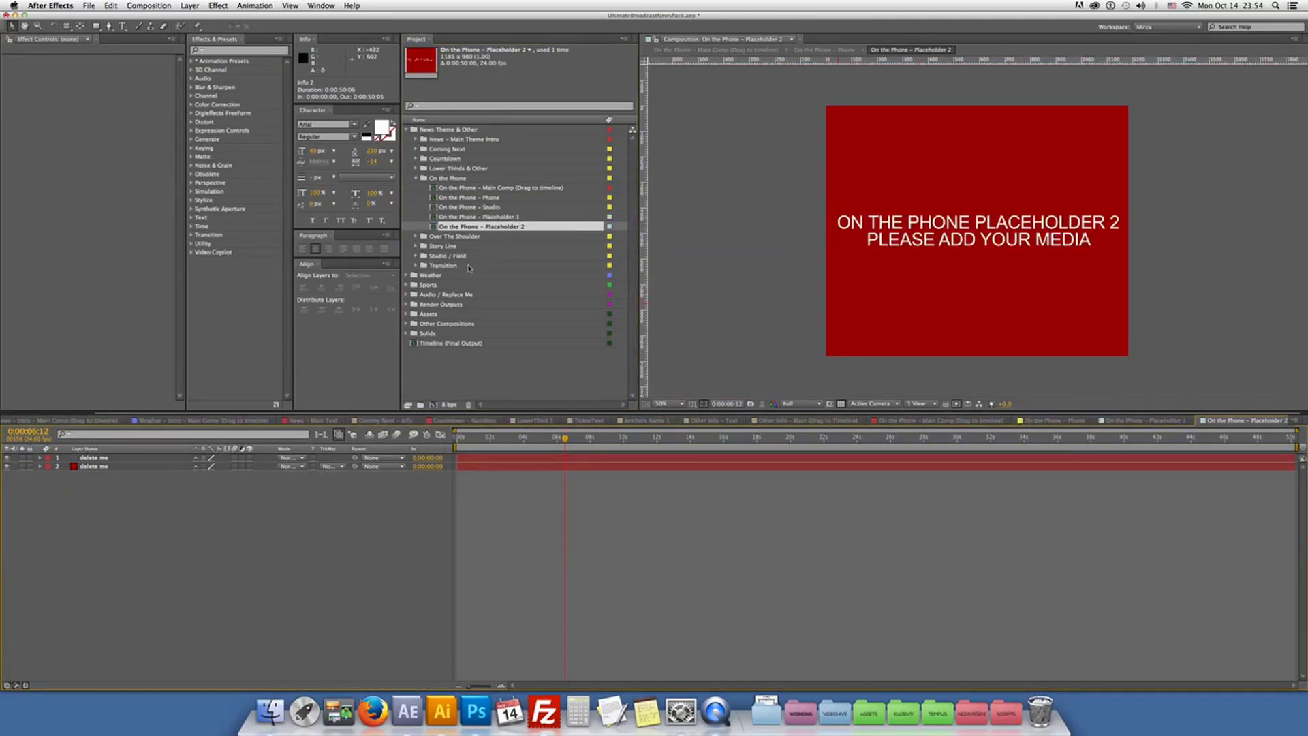
Open Over The Shoulder – Main Comp from the Over The Shoulder folder and examine the inset's layout
left_click(416, 178)
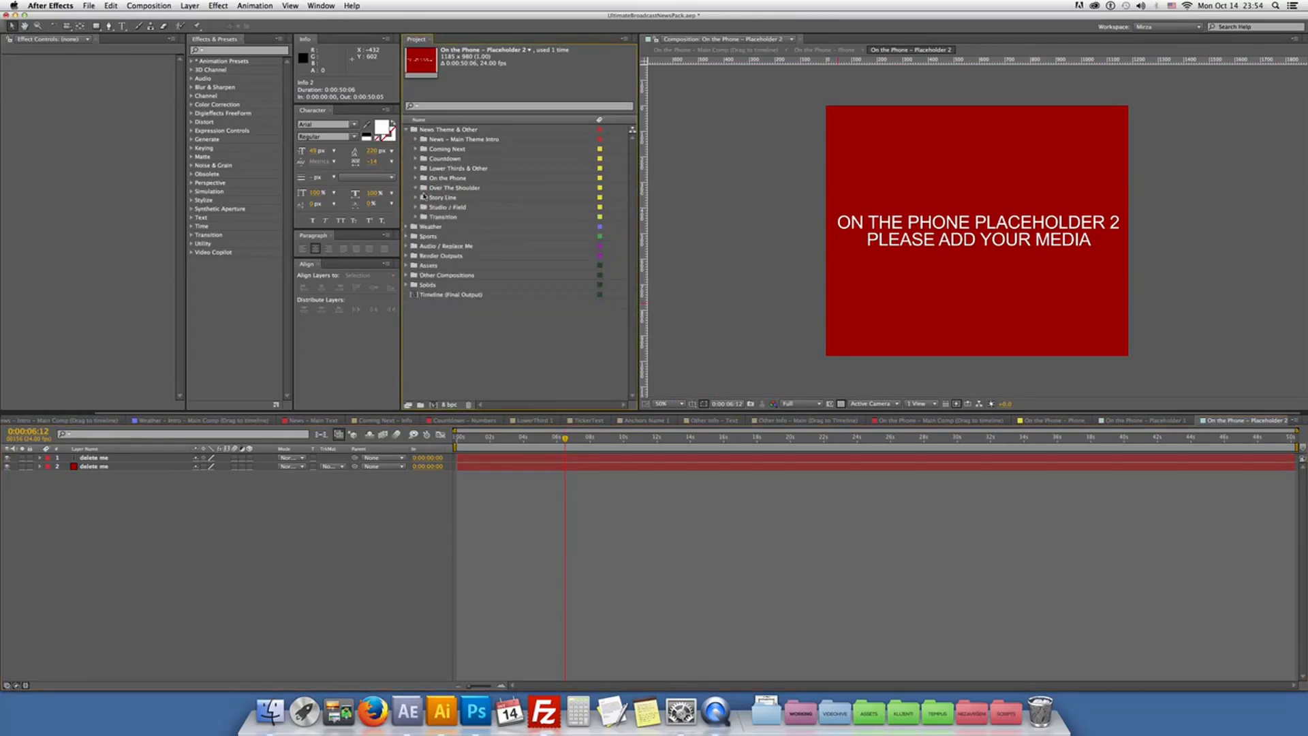
left_click(416, 188)
double_click(501, 197)
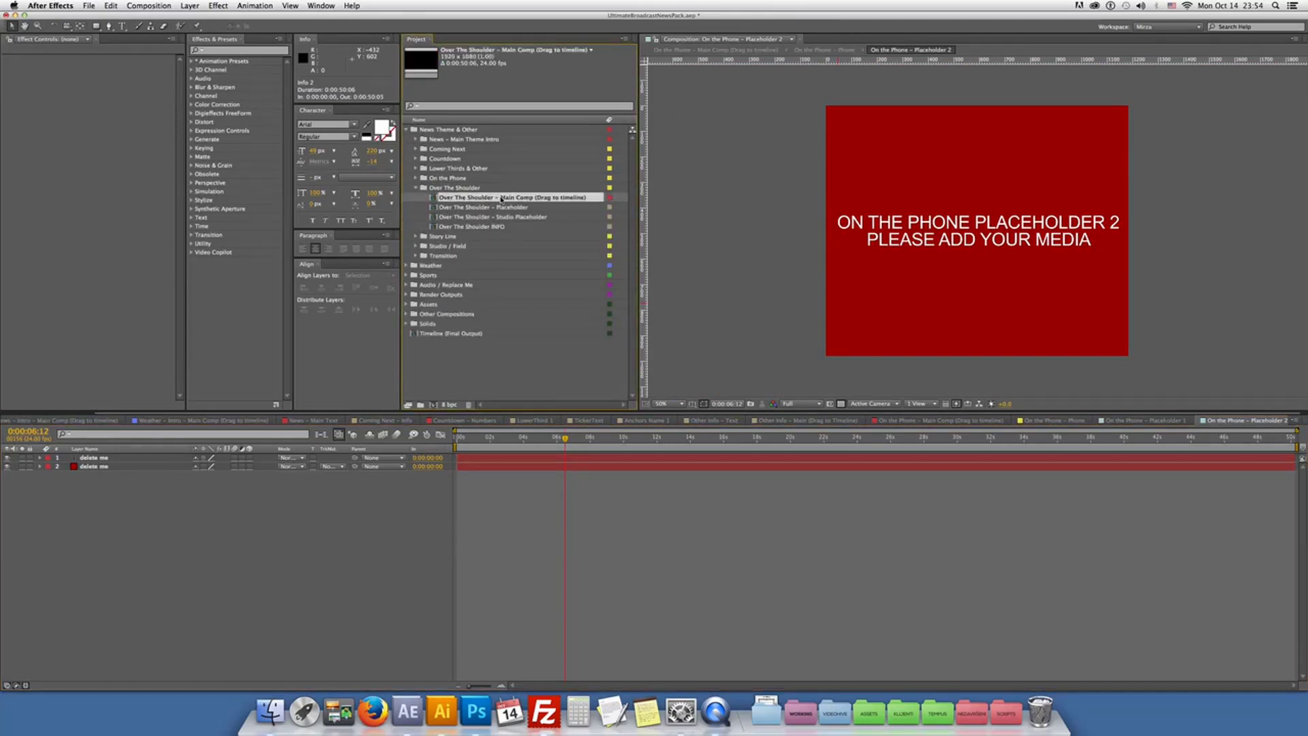
key("comma")
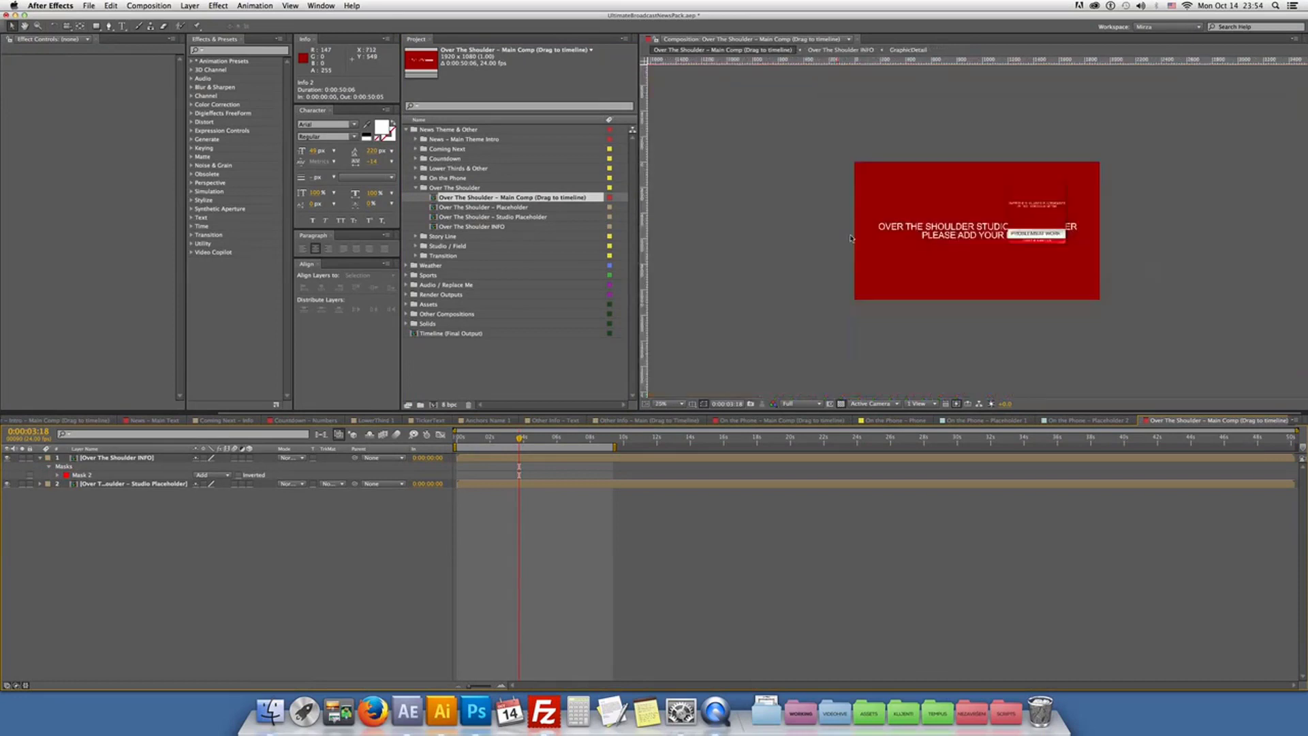
Open the Over The Shoulder – Placeholder and Studio Placeholder compositions, ending back in Over The Shoulder – Placeholder
double_click(499, 207)
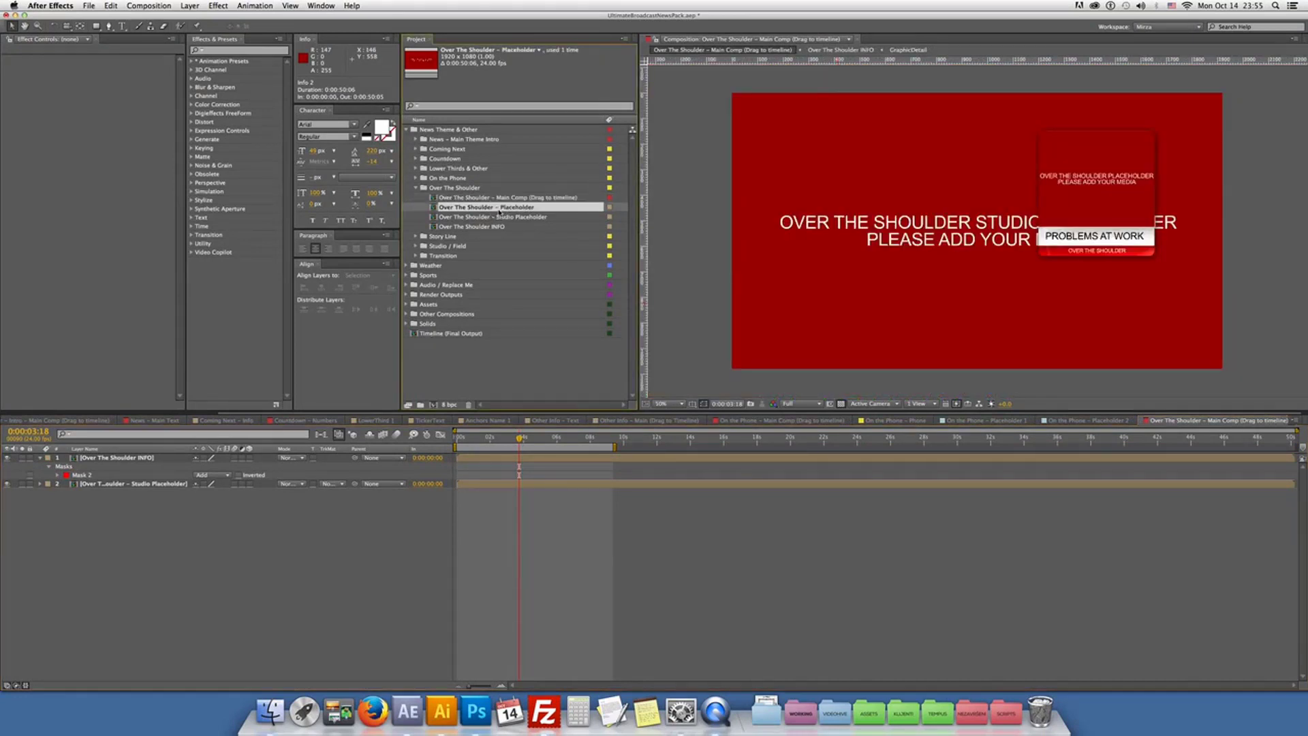
key("comma")
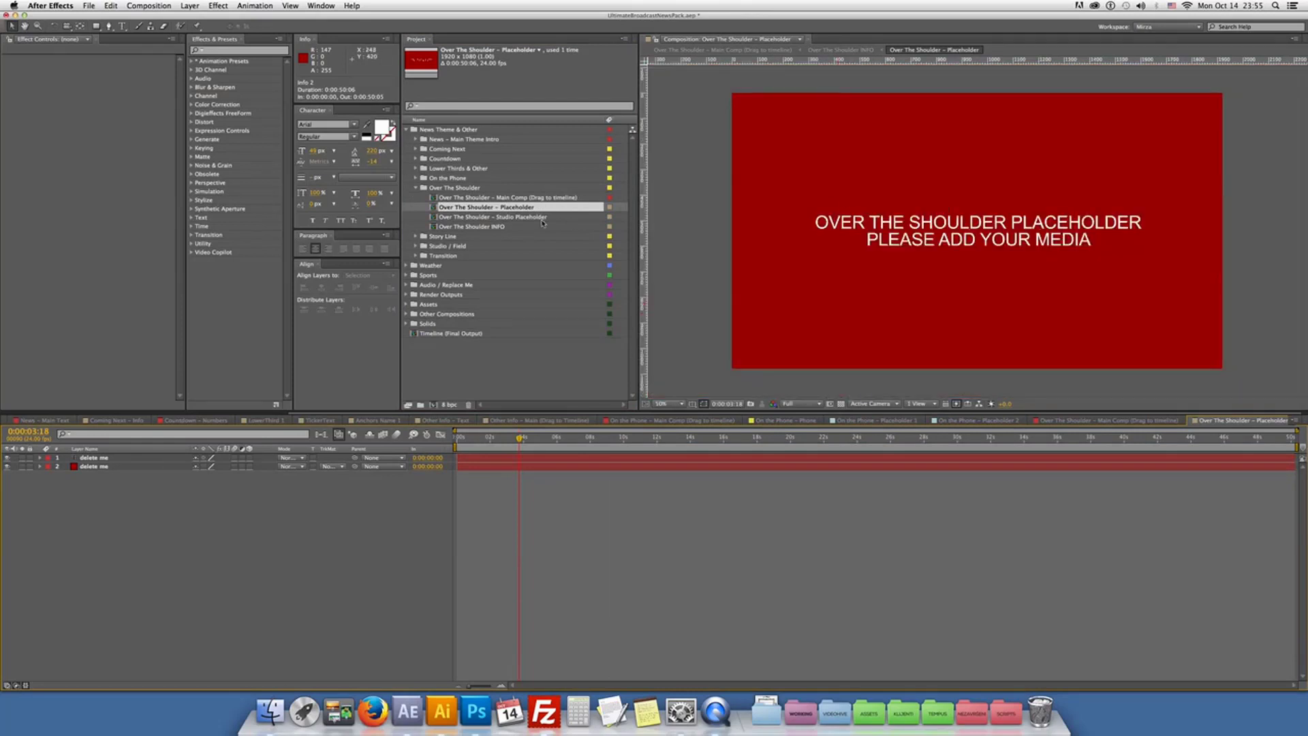
left_click(516, 216)
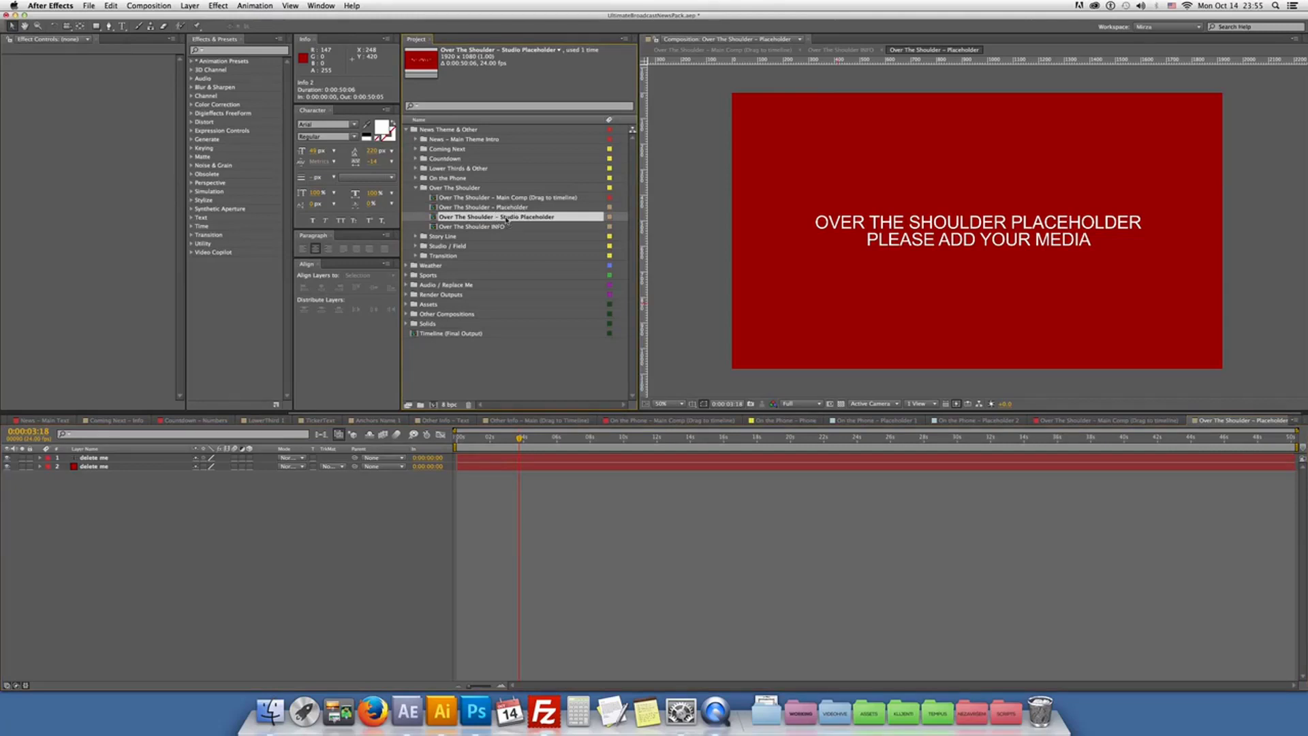
double_click(506, 217)
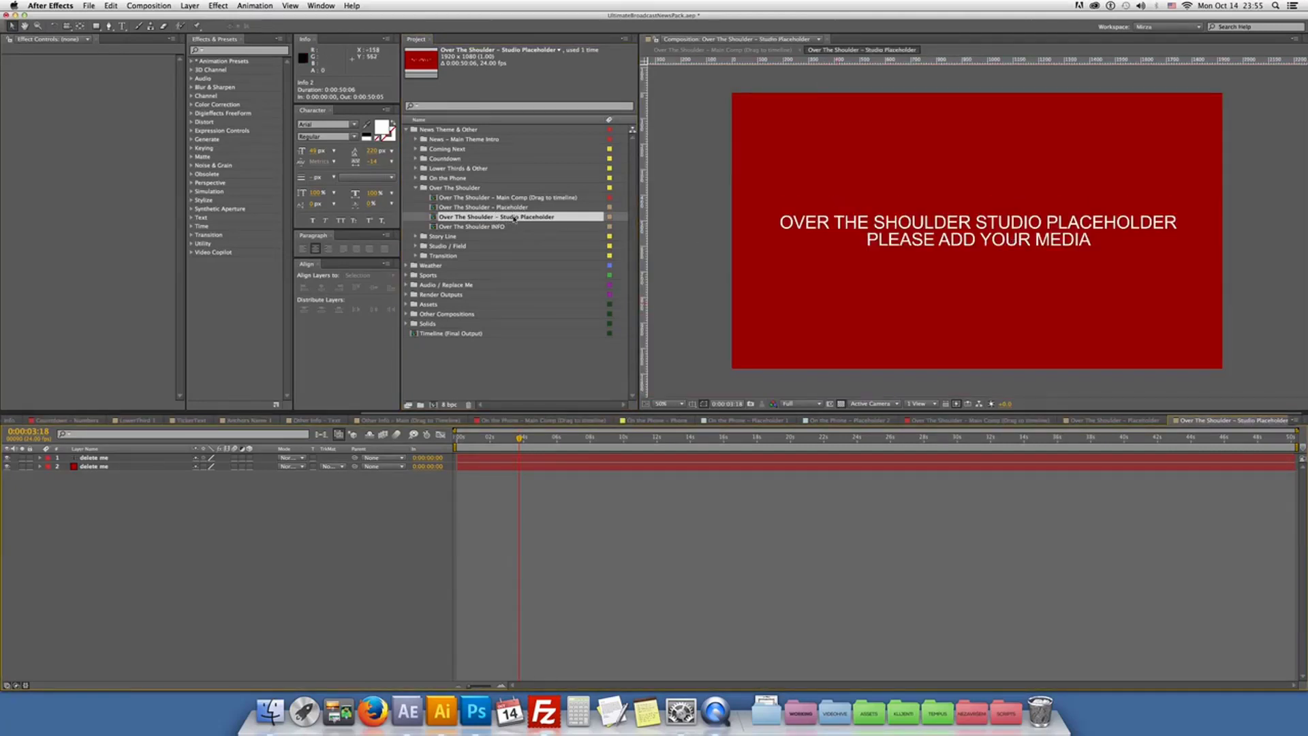
double_click(514, 208)
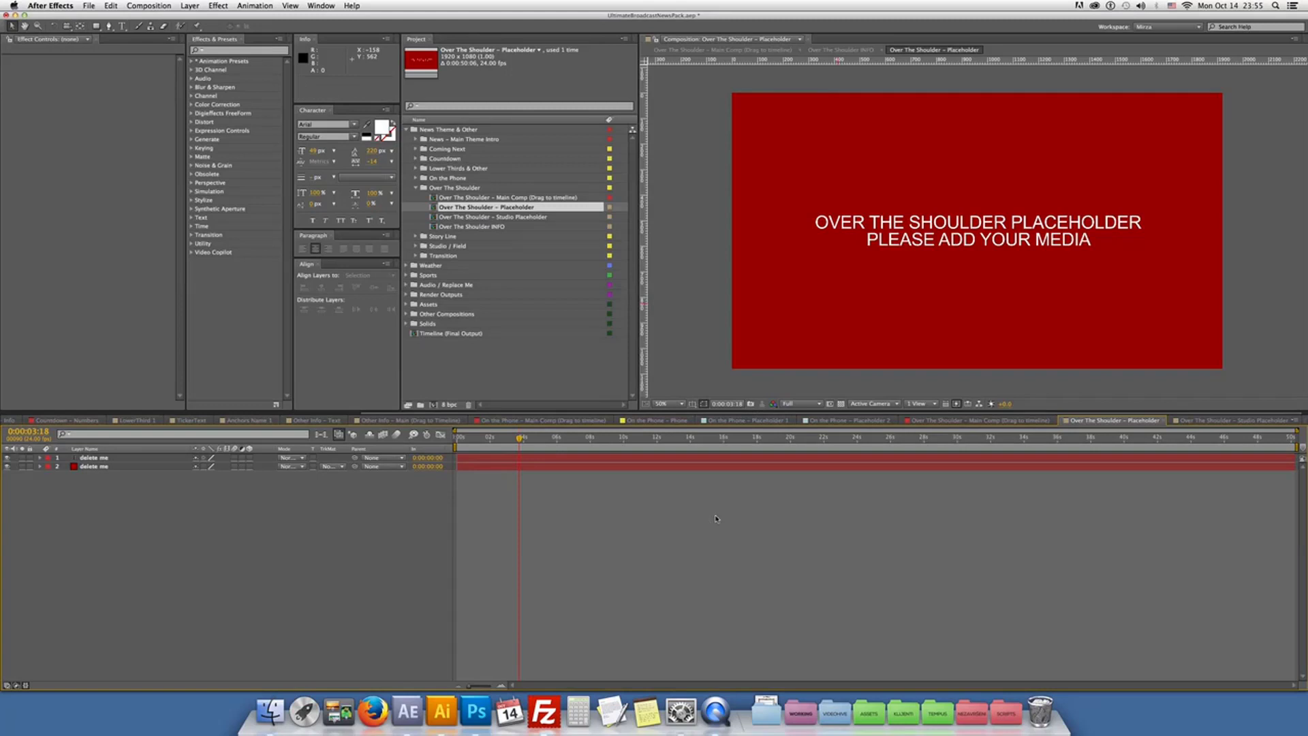
Trace Over The Shoulder – Placeholder up through Over The Shoulder INFO to its Main Comp using the mini-flowchart
key("Tab")
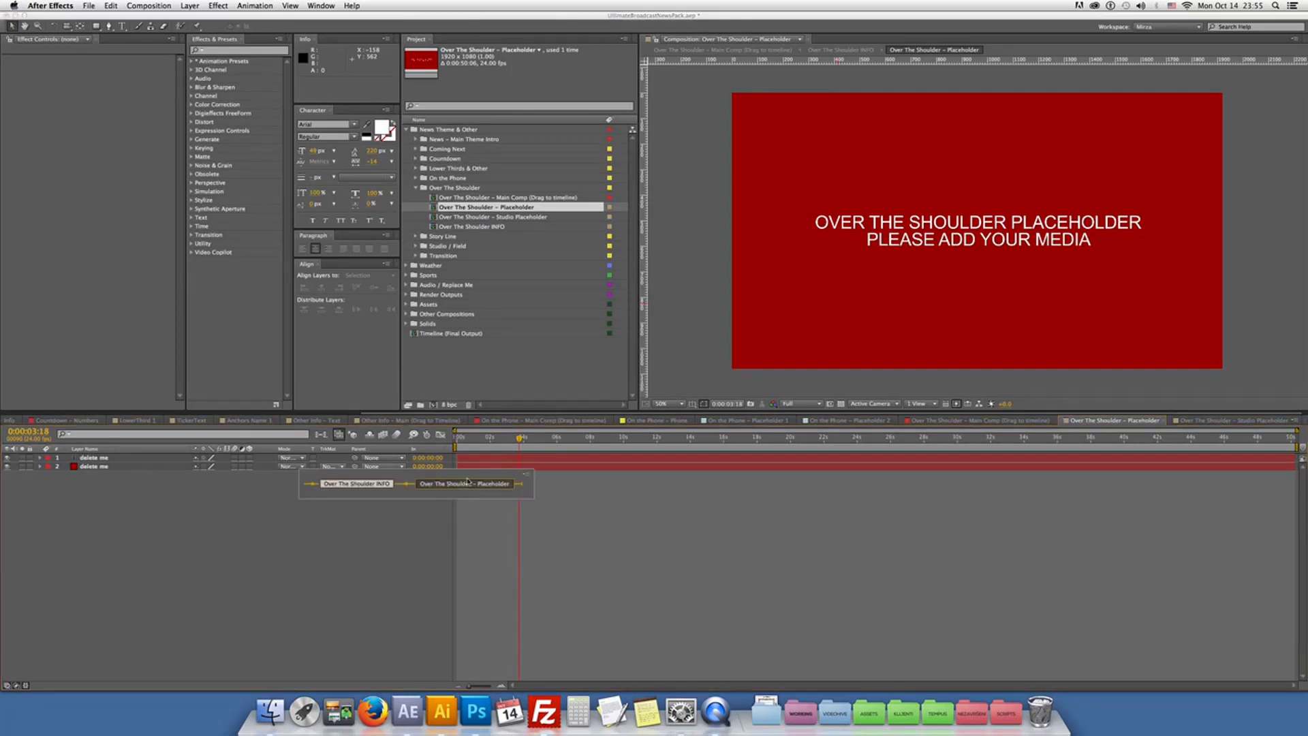
left_click(355, 484)
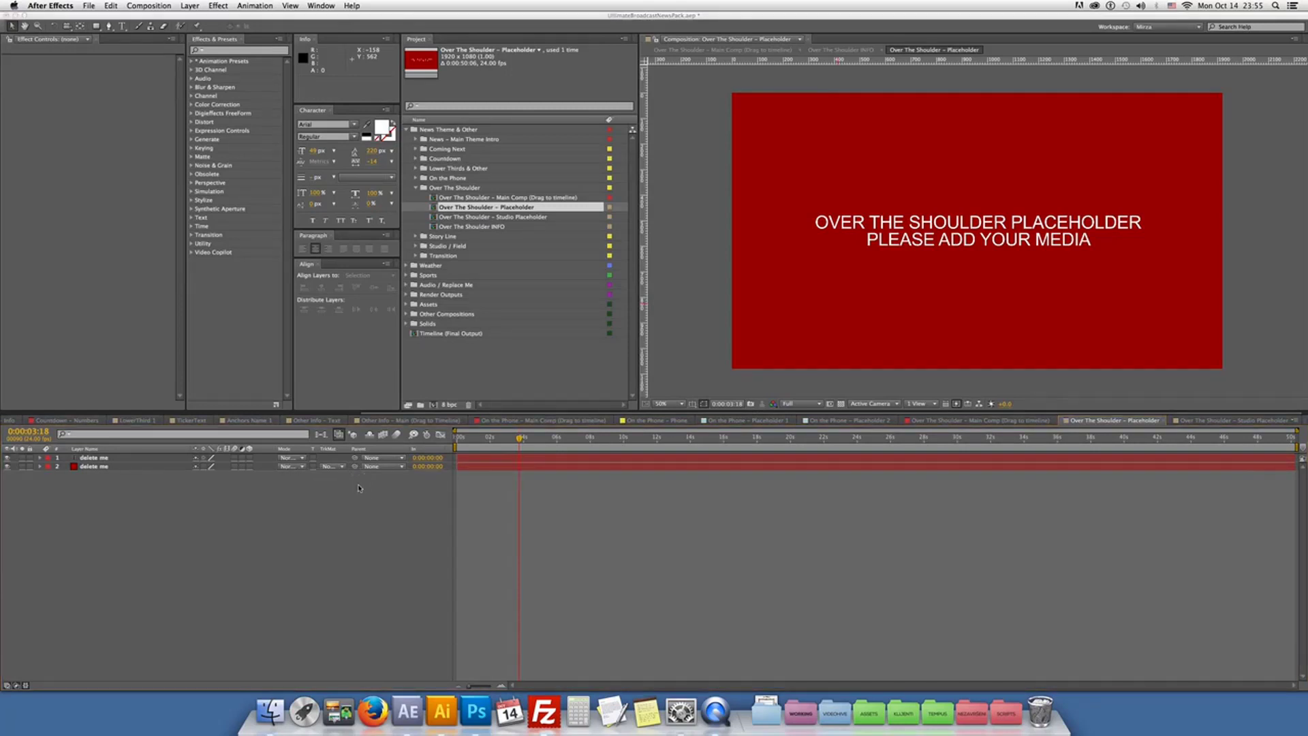
key("comma")
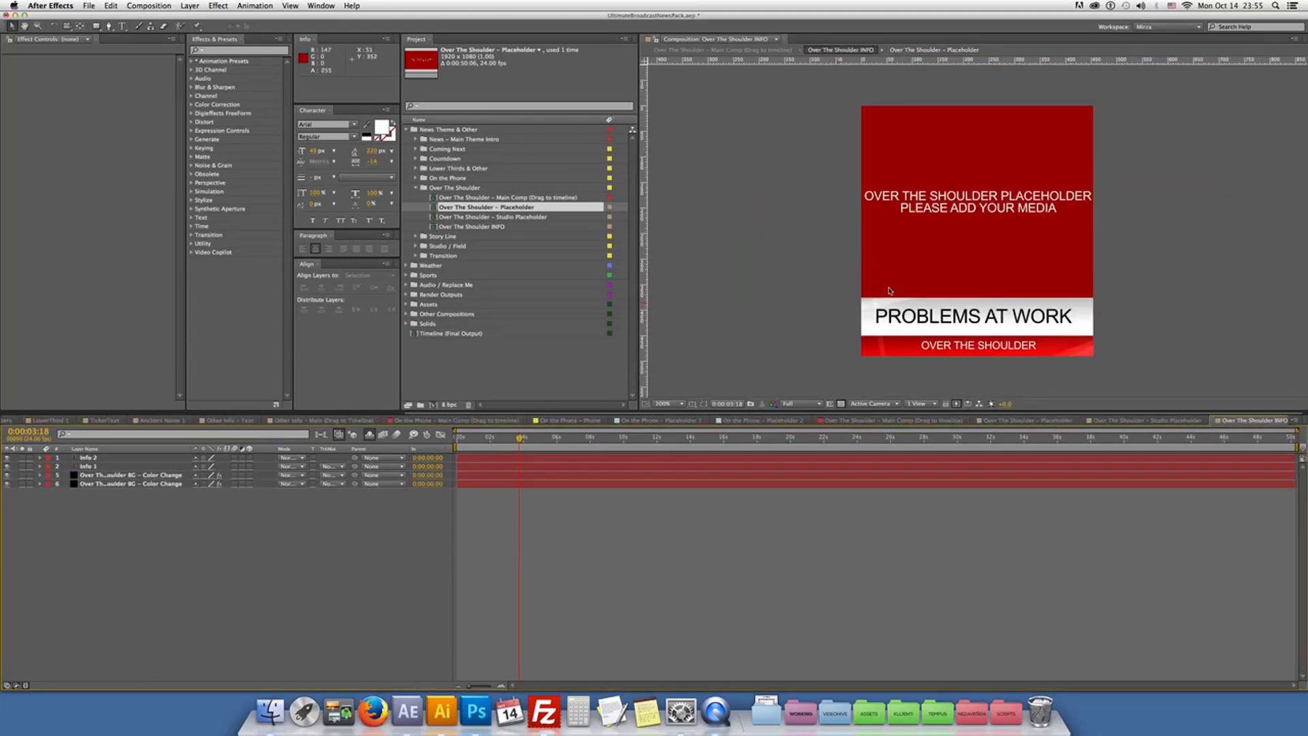
key("Tab")
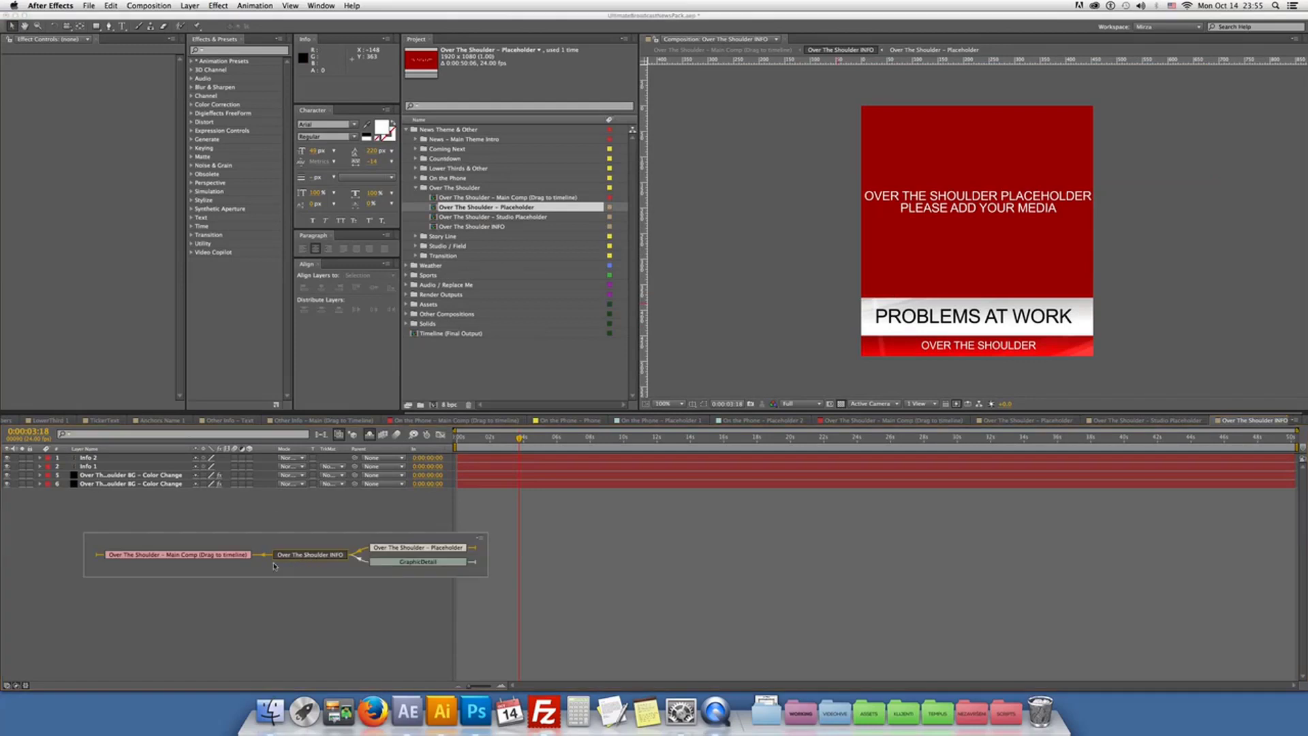
left_click(226, 560)
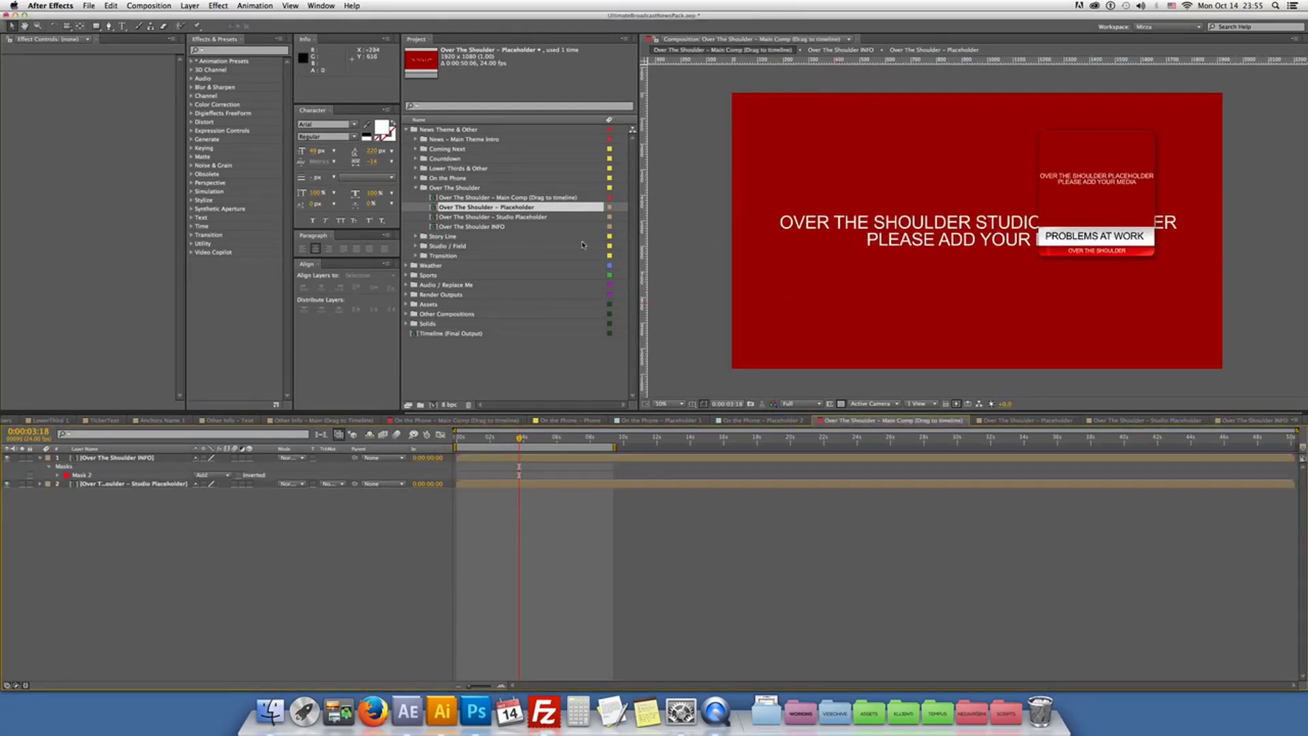
Open Story Line – Info from the Story Line folder, view its whole text layout, and select Story Line – Main Comp
left_click(416, 187)
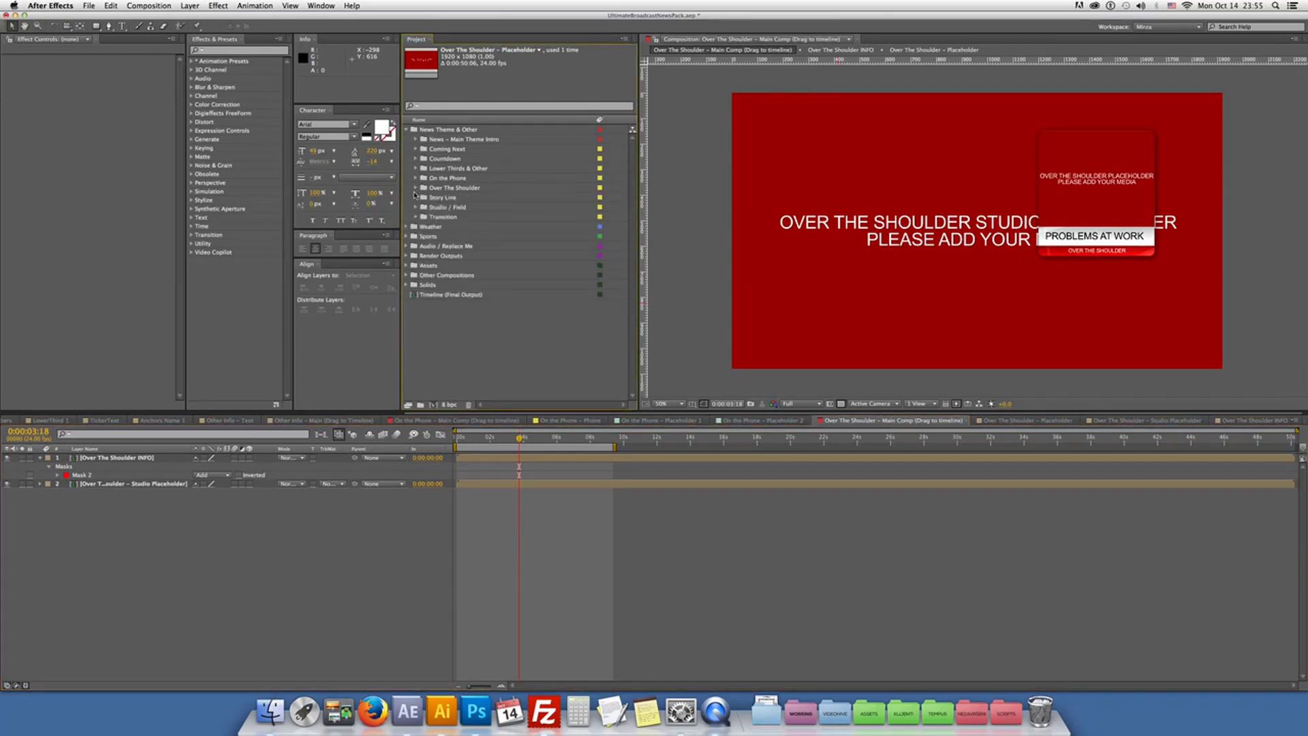
left_click(415, 197)
double_click(472, 207)
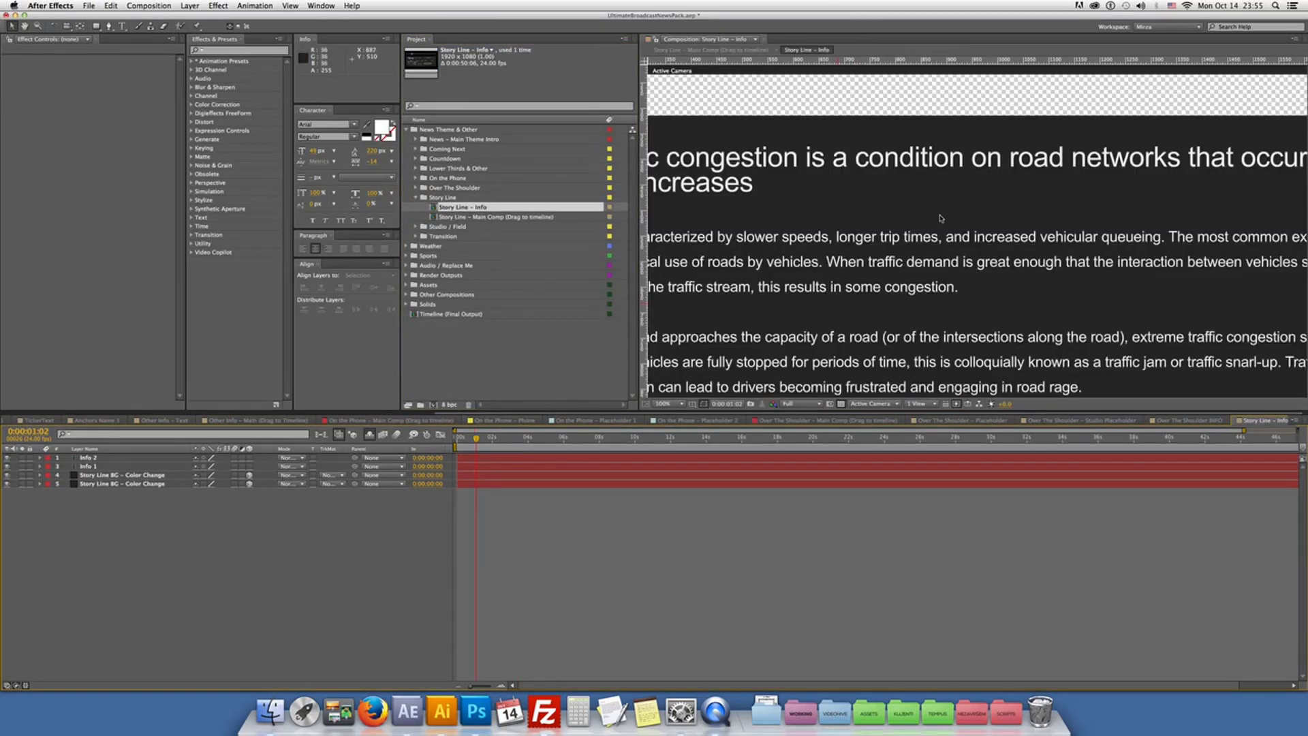
key("comma")
key("comma")
left_click(479, 216)
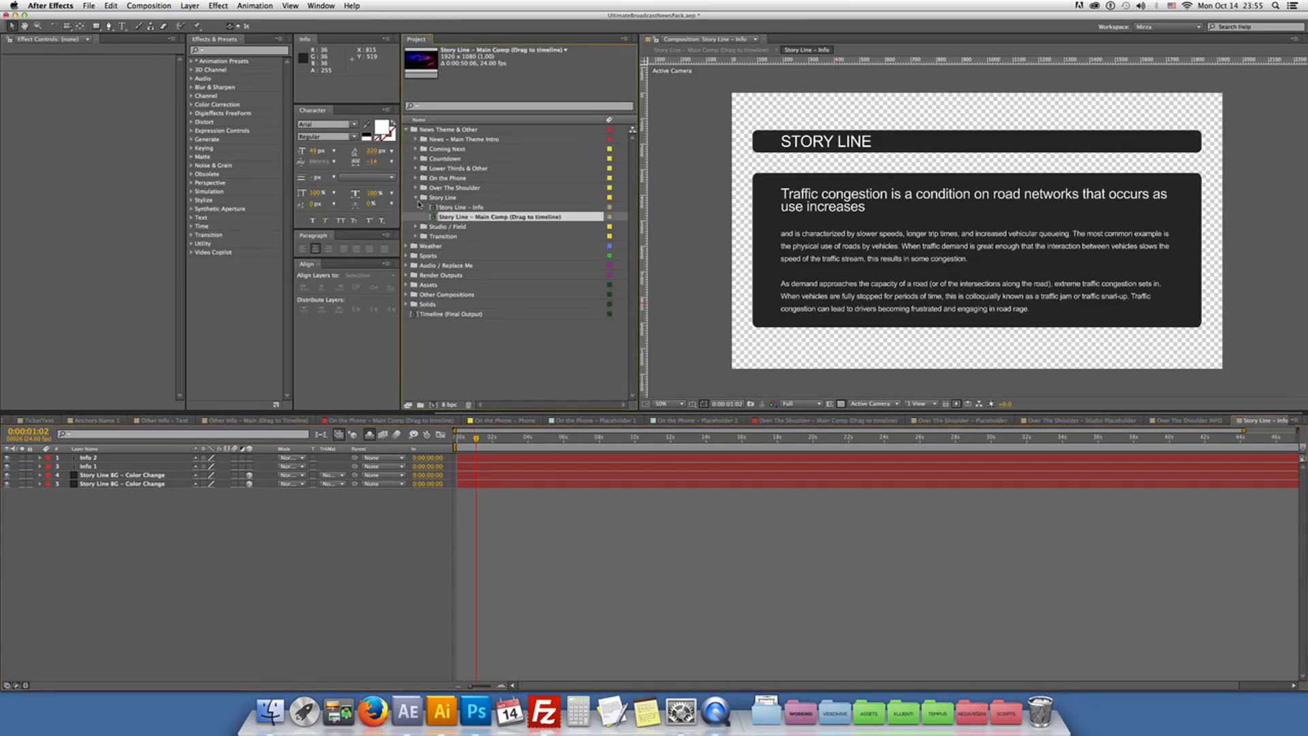
Look over the compositions in the Studio / Field folder, closing the Story Line folder first
left_click(416, 197)
left_click(415, 206)
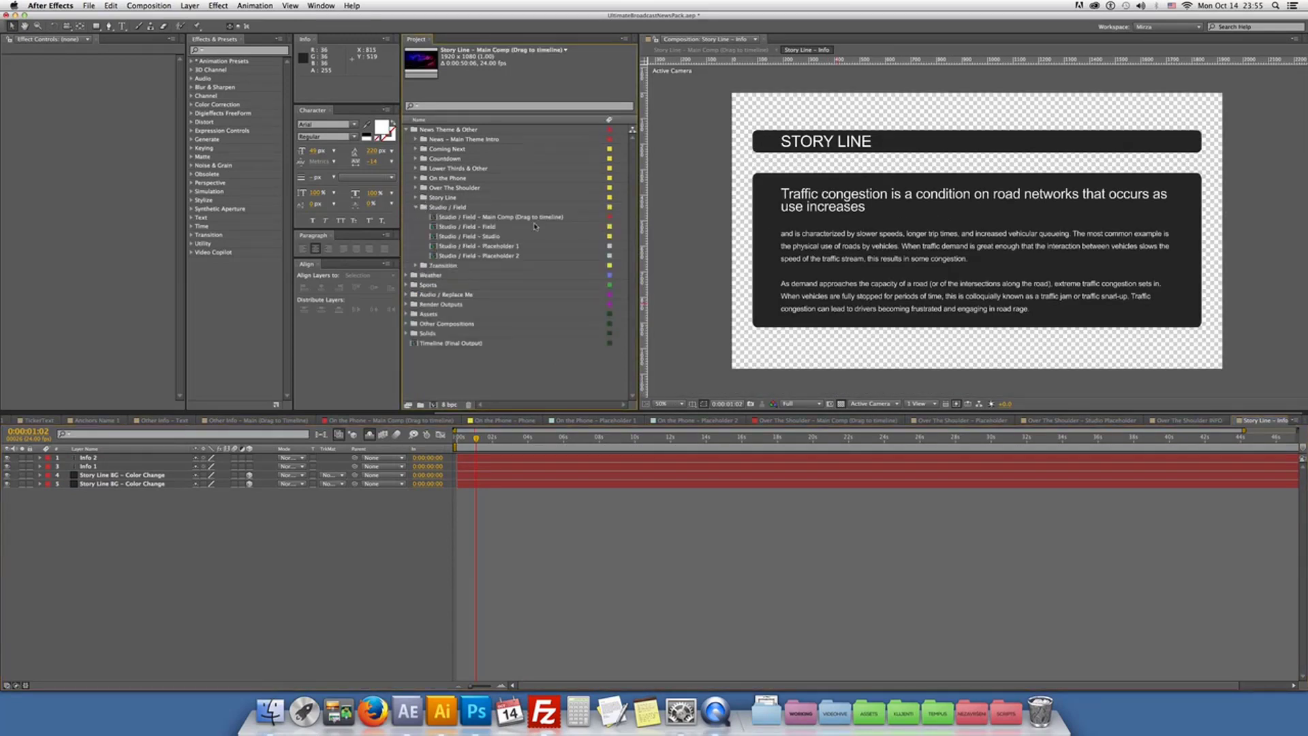
left_click(416, 207)
Add News – Transition as the top layer of Timeline (Final Output), starting at about 0:00:05:16, and preview it at 0:00:06:21
left_click(414, 216)
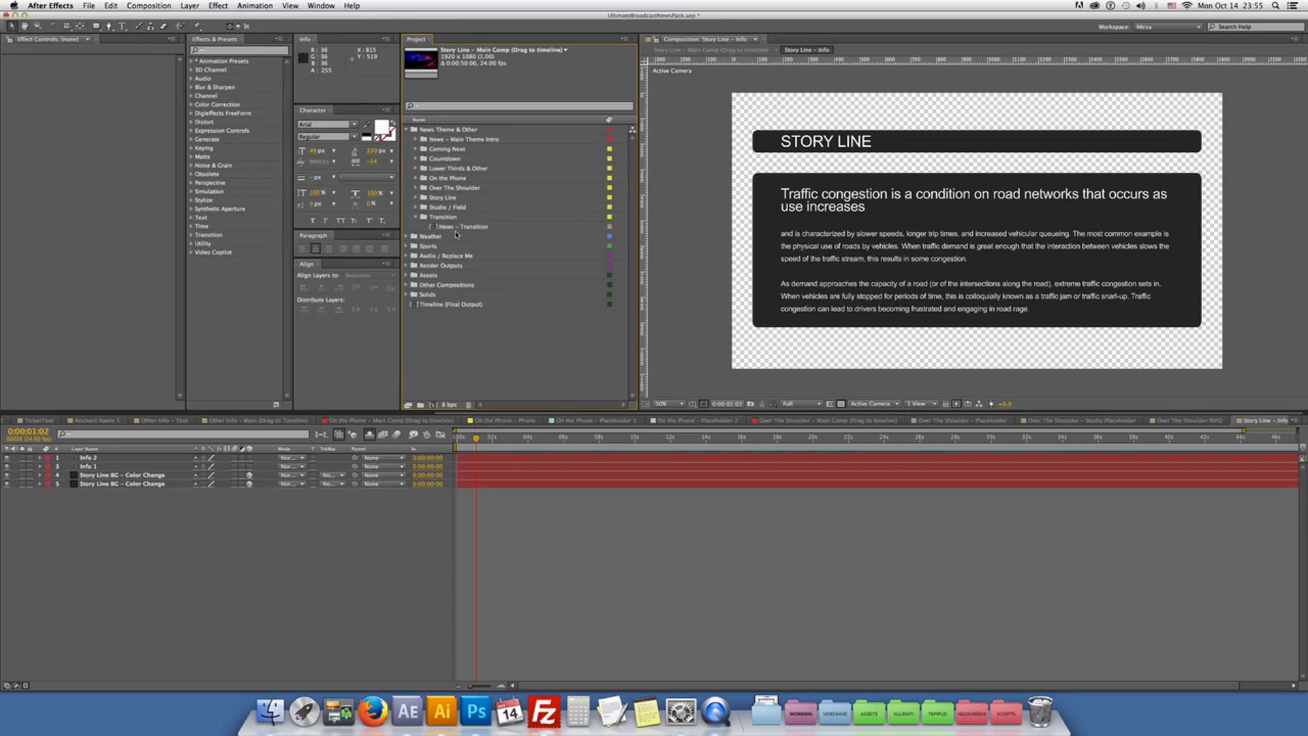
left_click(461, 229)
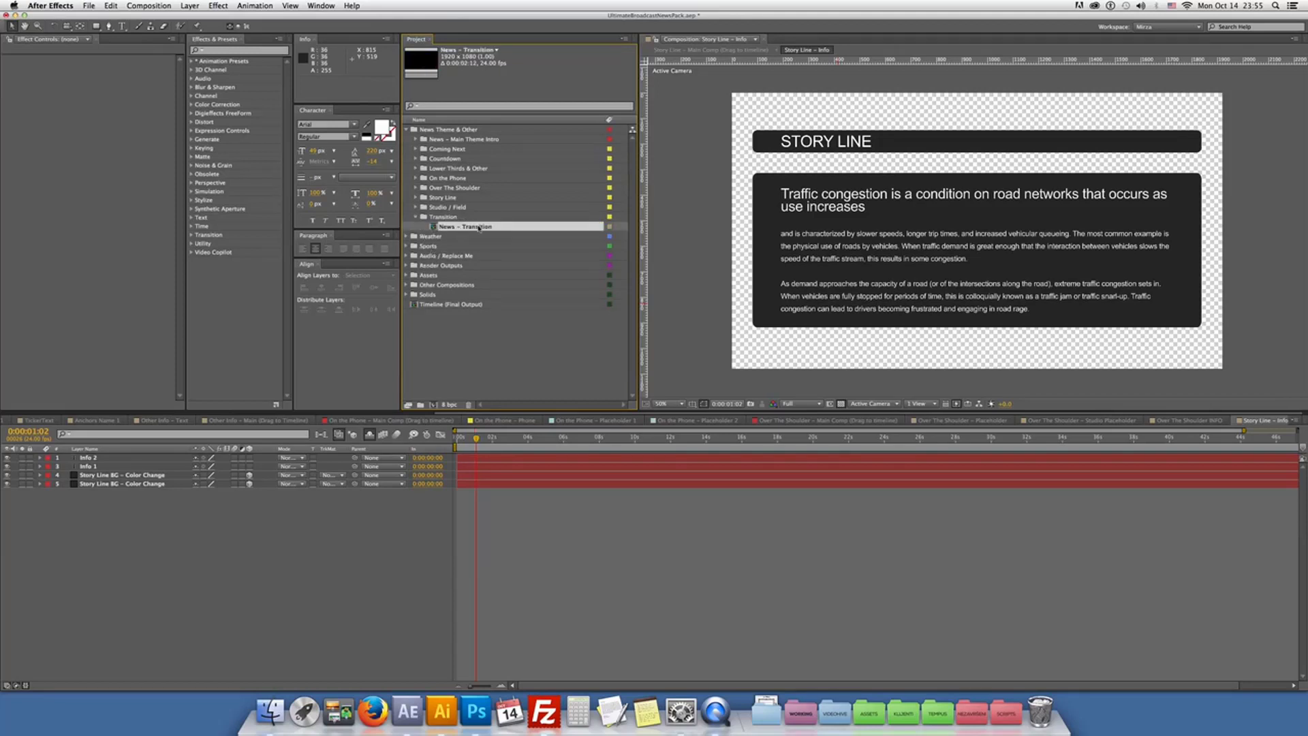
double_click(453, 305)
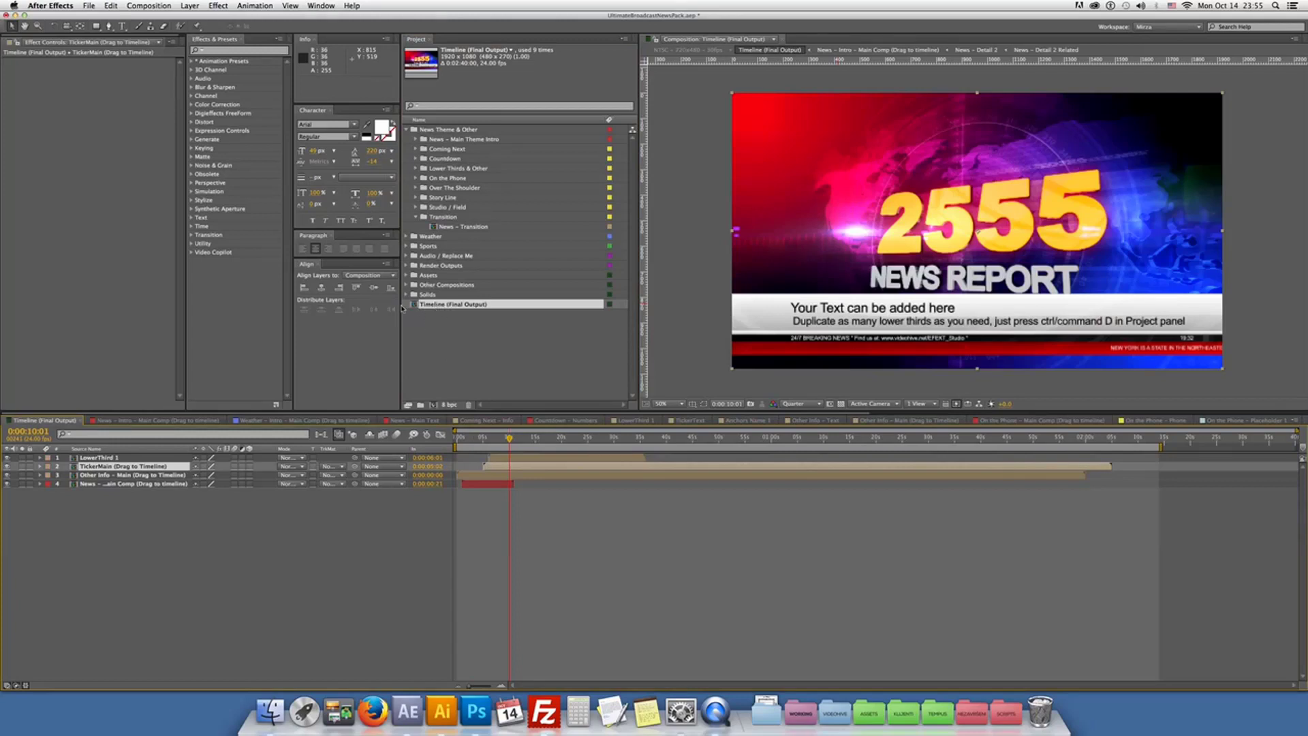
left_click_drag(455, 227, 486, 457)
left_click_drag(486, 459, 488, 457)
scroll(483, 465, "up", 5)
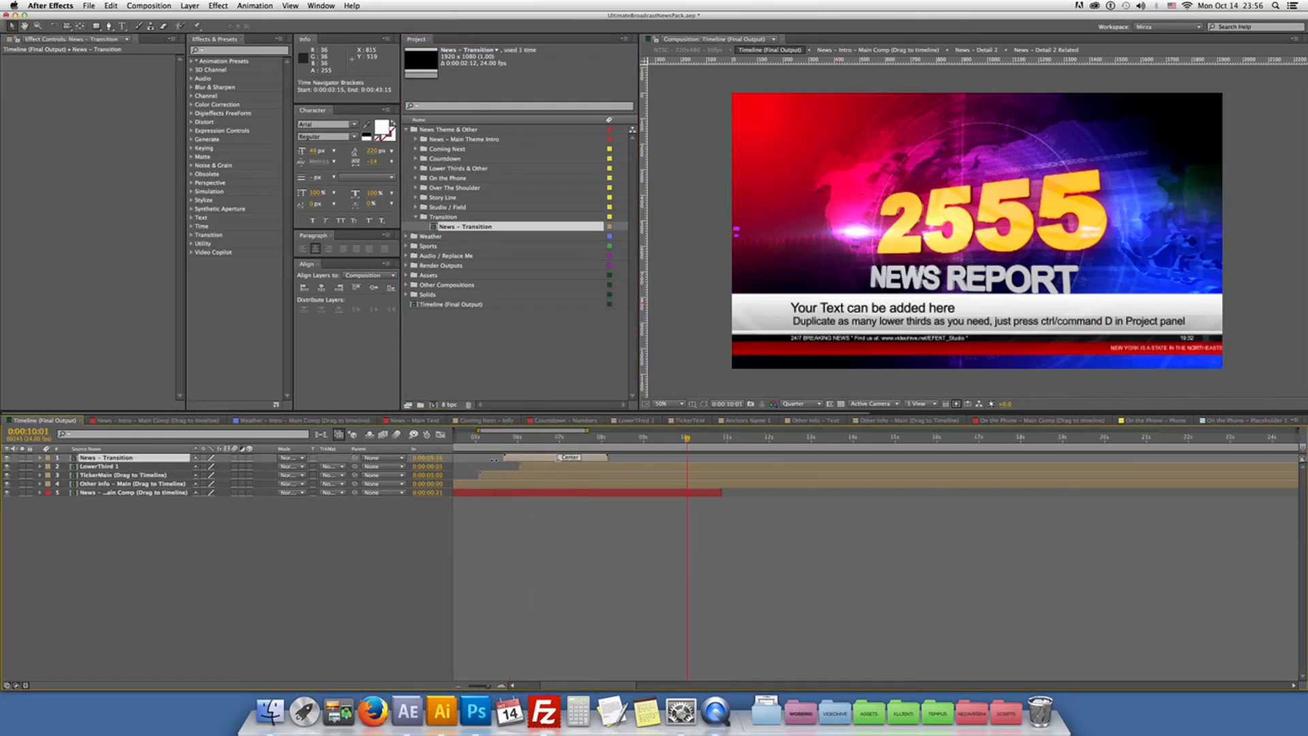
left_click(615, 438)
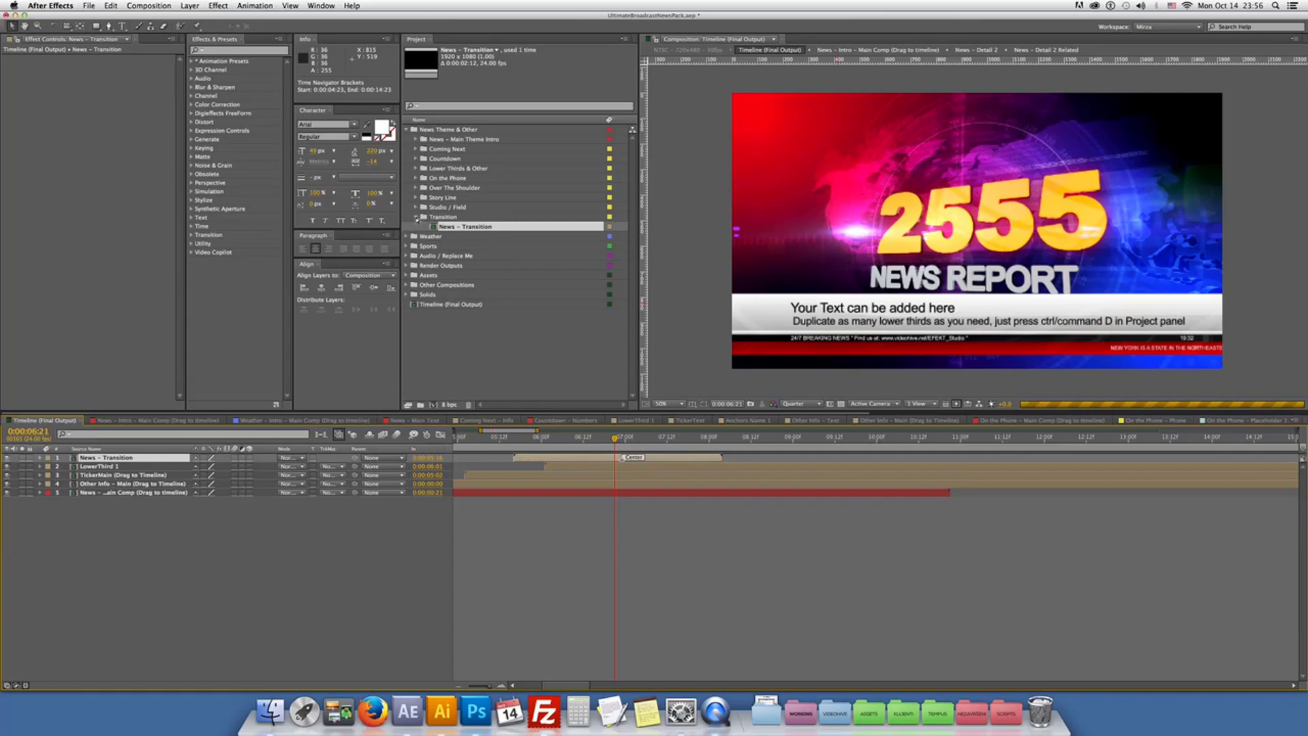
Open Weather – Main Text from the Weather Intro folder, closing the News Theme & Other folder first, and close Weather Intro again
left_click(406, 130)
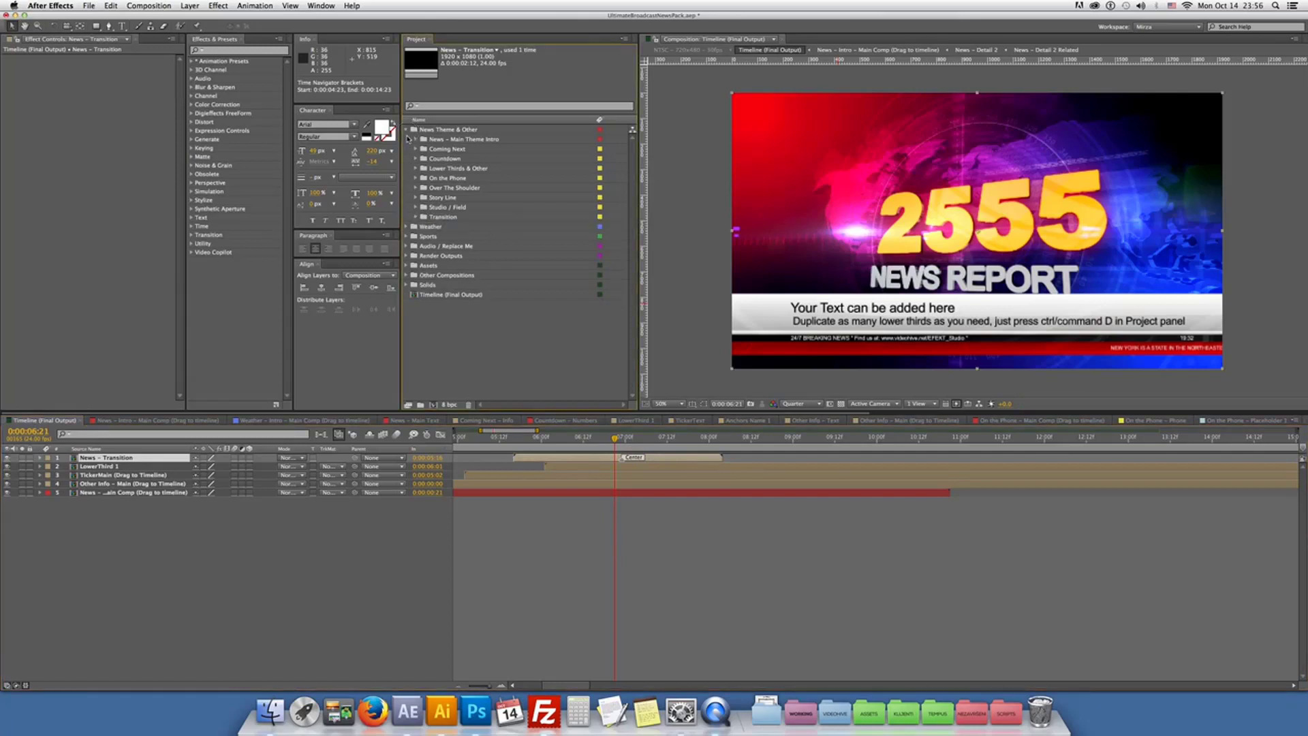
left_click(407, 139)
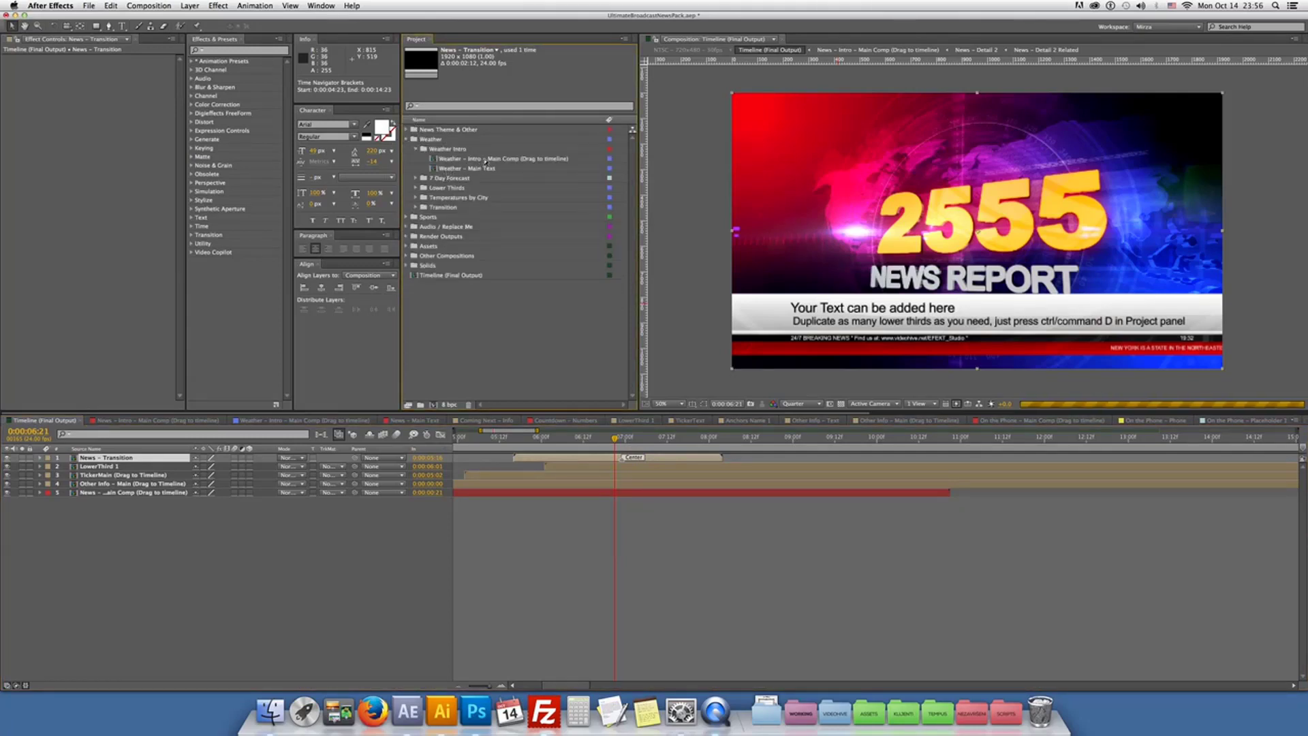
left_click(484, 169)
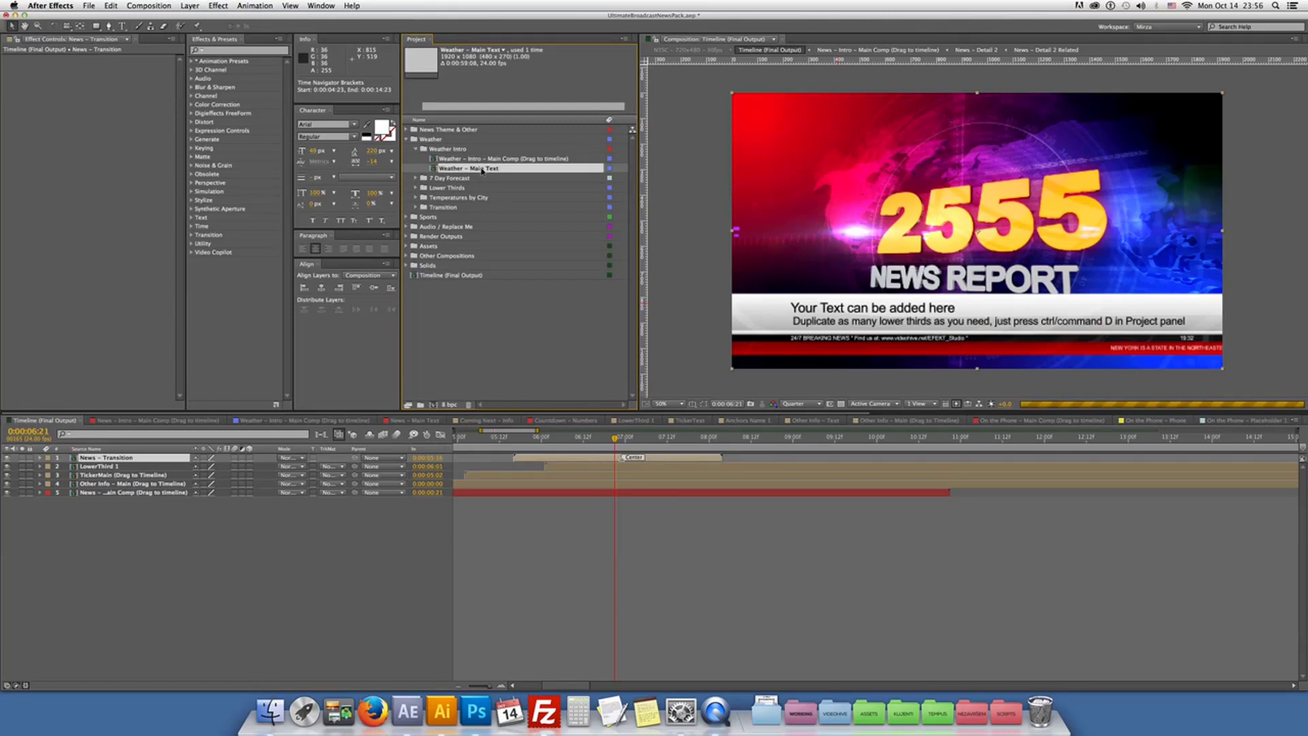
double_click(435, 168)
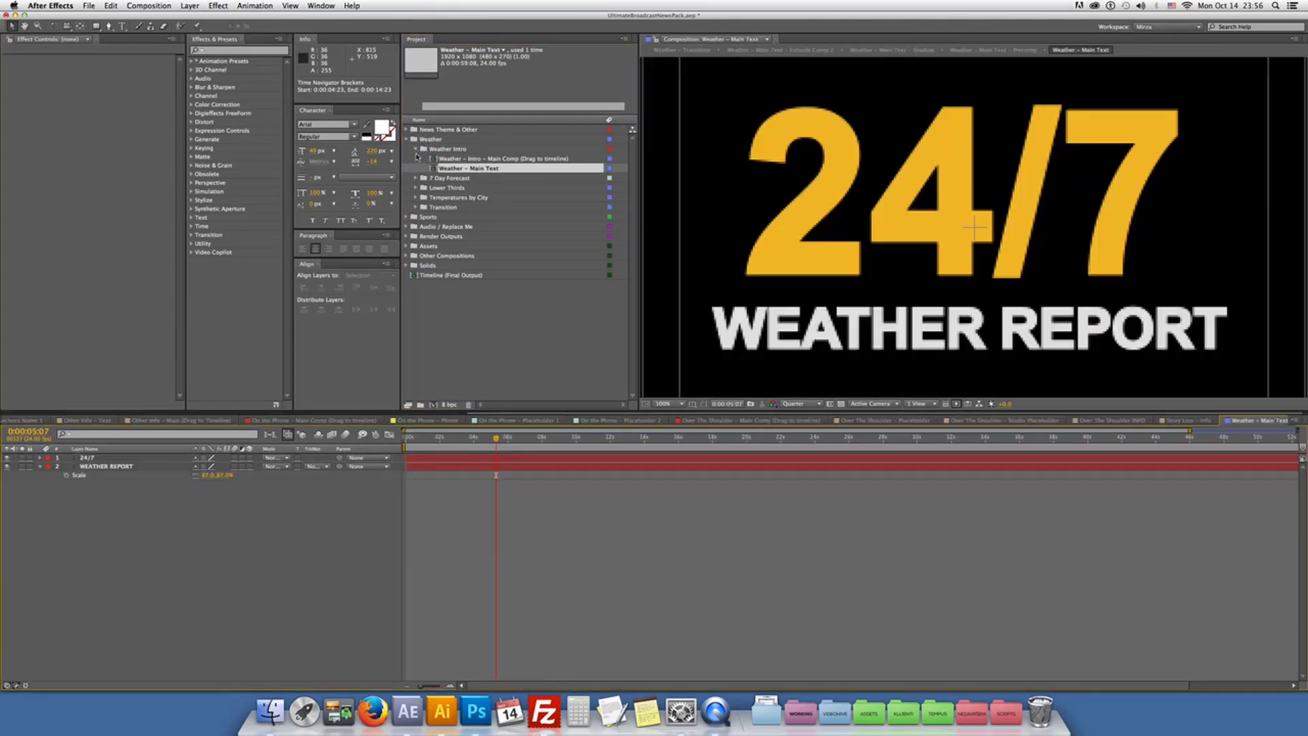
left_click(416, 149)
Open the 7 Day Forecast composition from its folder, select the 7 DAY FORECAST – Title layer, and view the whole layout
left_click(415, 158)
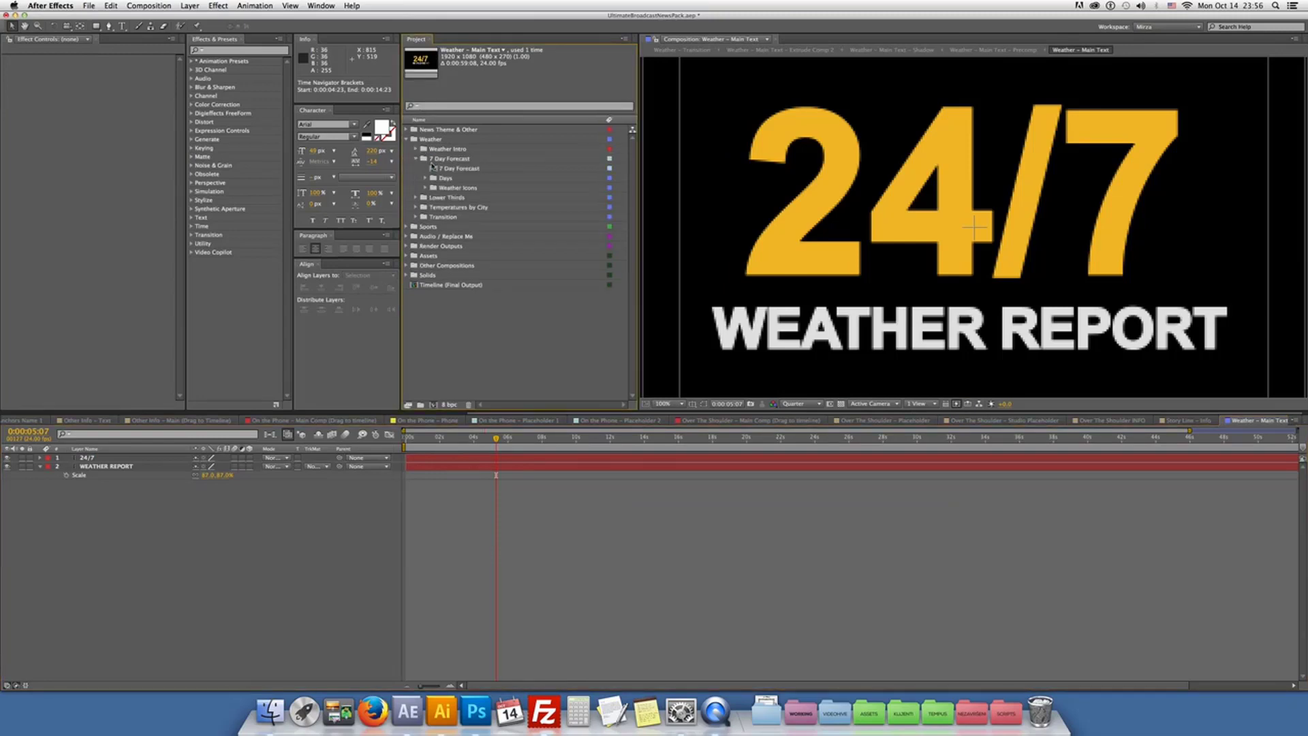
double_click(462, 168)
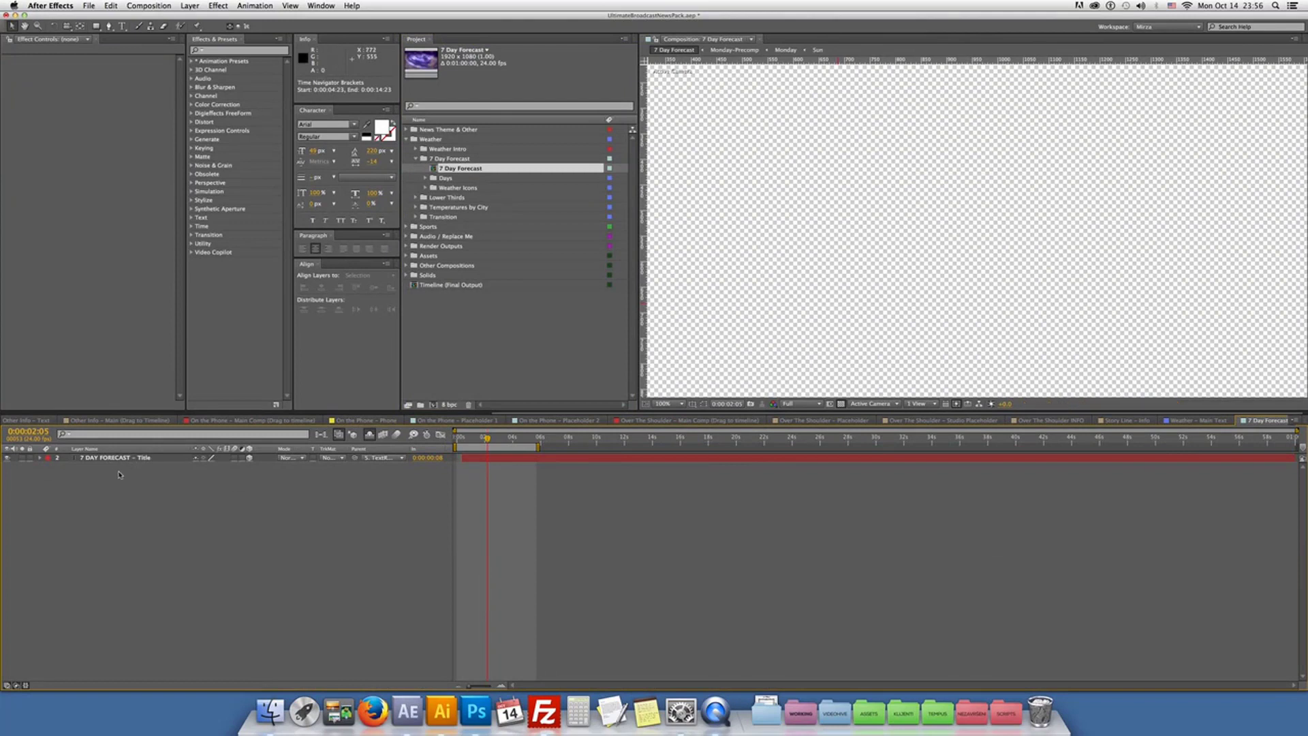
left_click(102, 458)
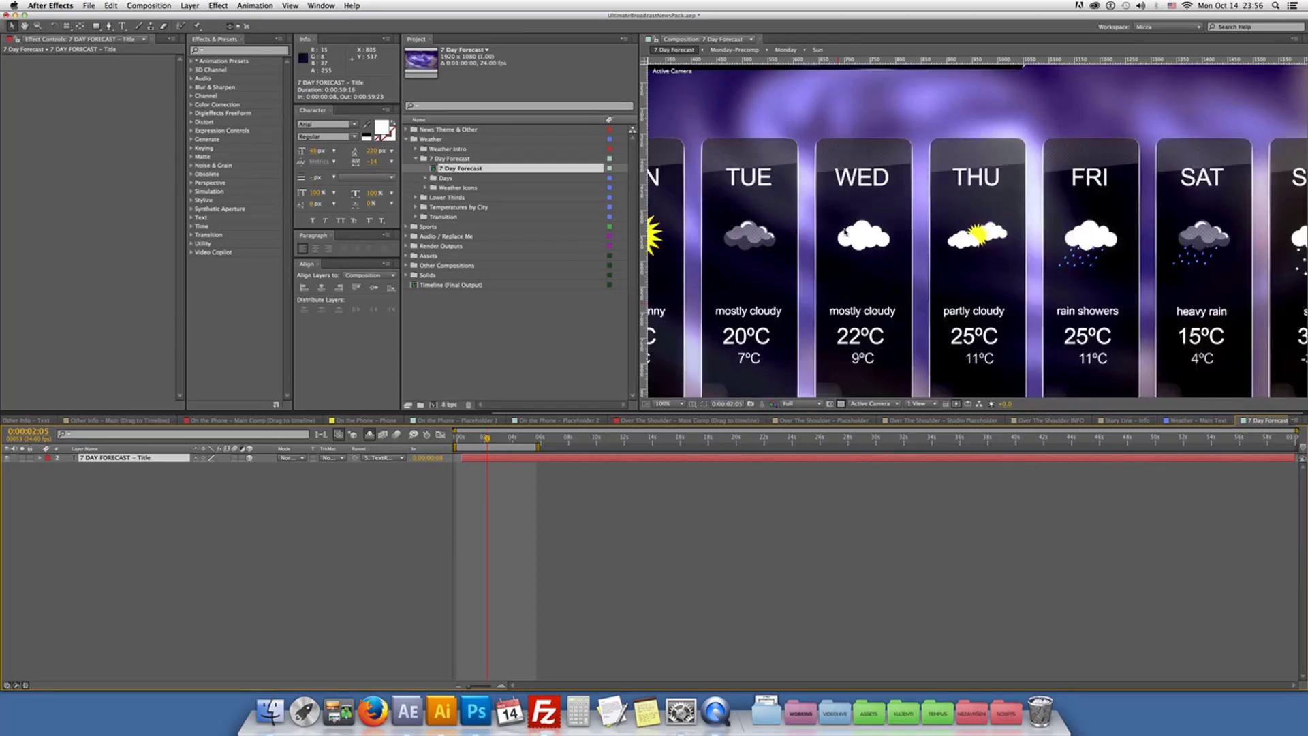
key("comma")
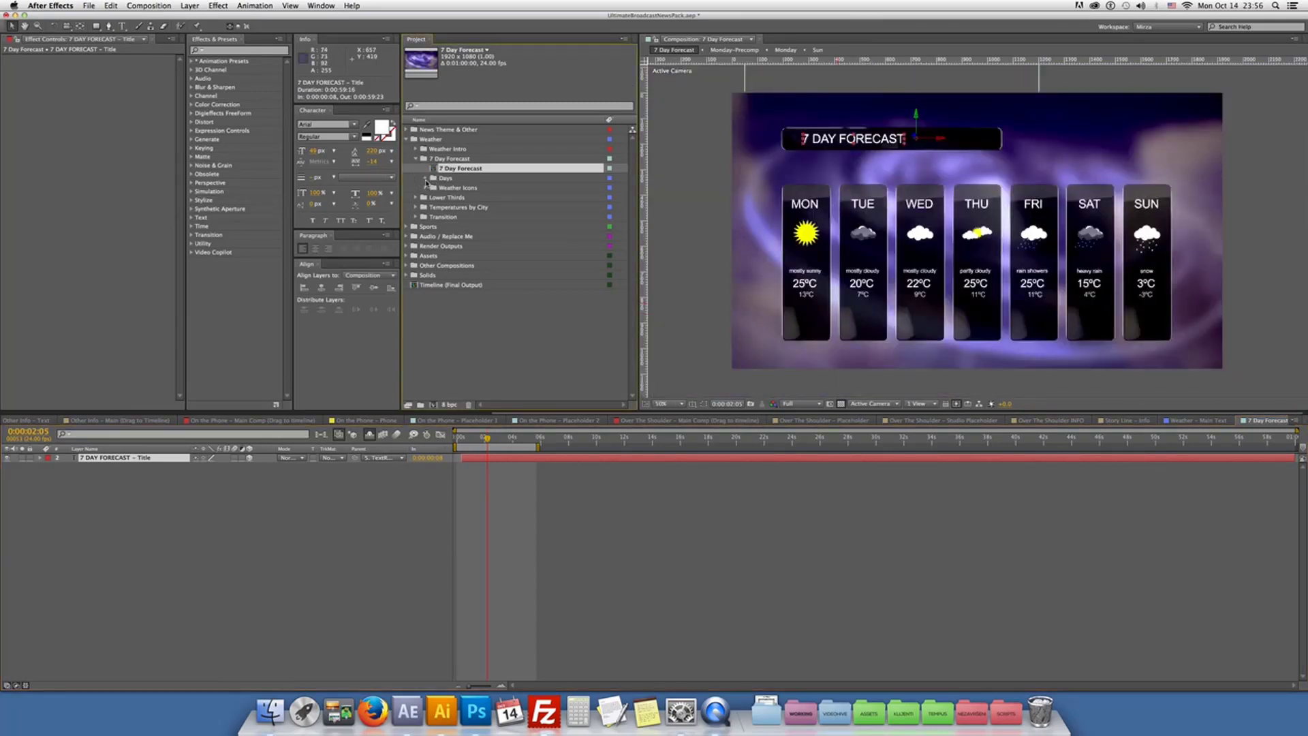
Expand the Days and Weather Icons folders, open the Friday composition, and inspect its editable FRI text
left_click(426, 179)
left_click(425, 256)
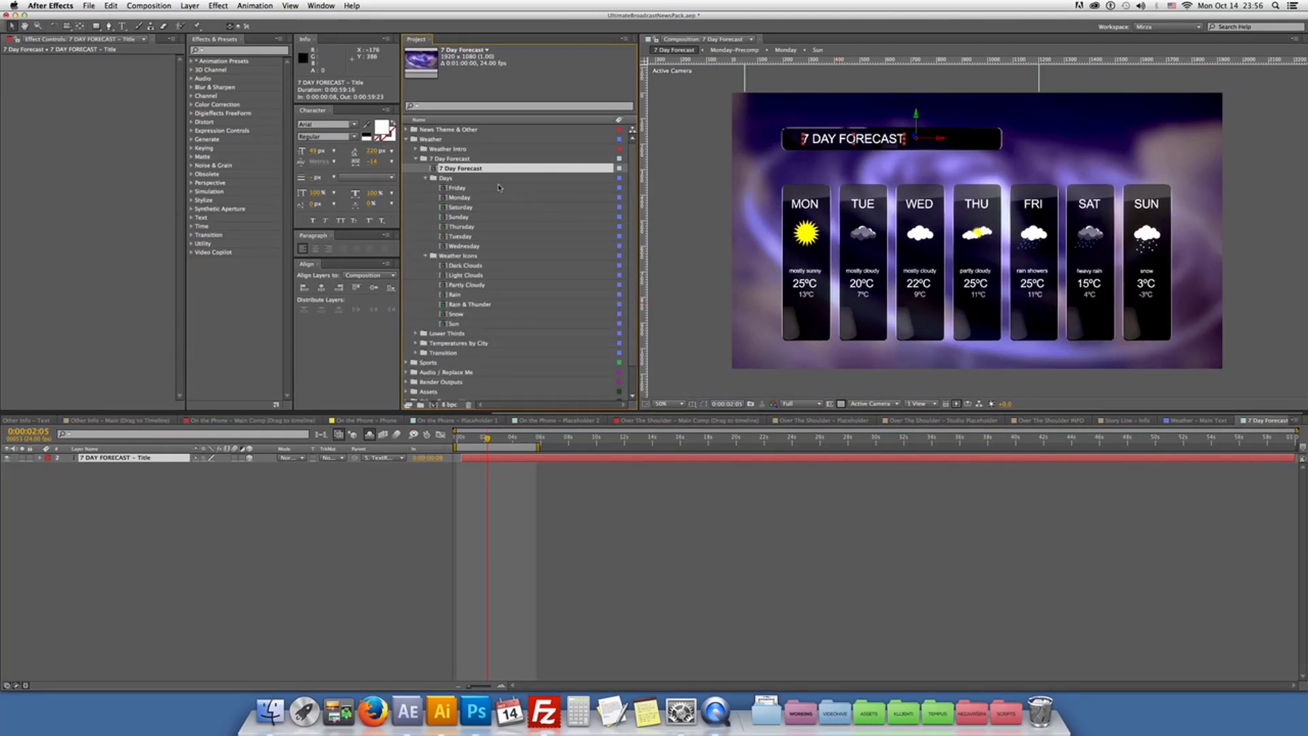
left_click(466, 188)
double_click(467, 191)
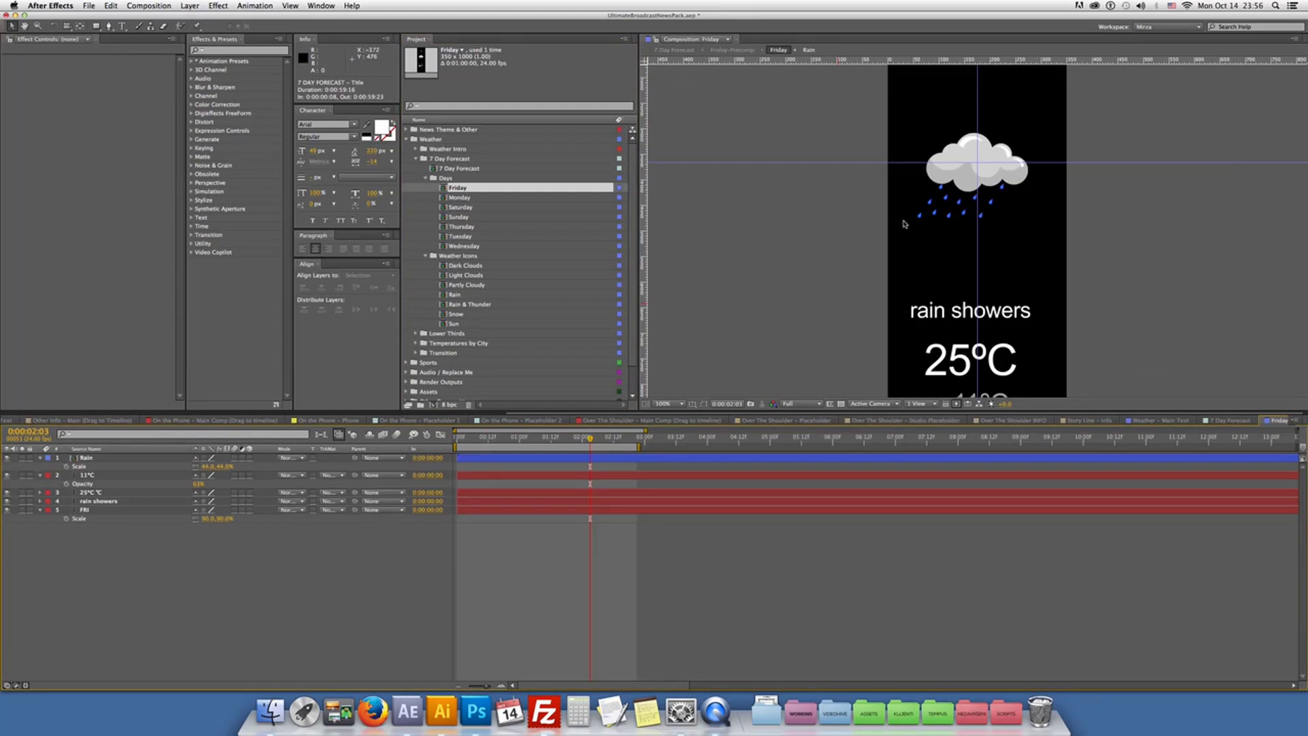
scroll(956, 126, "down", 2)
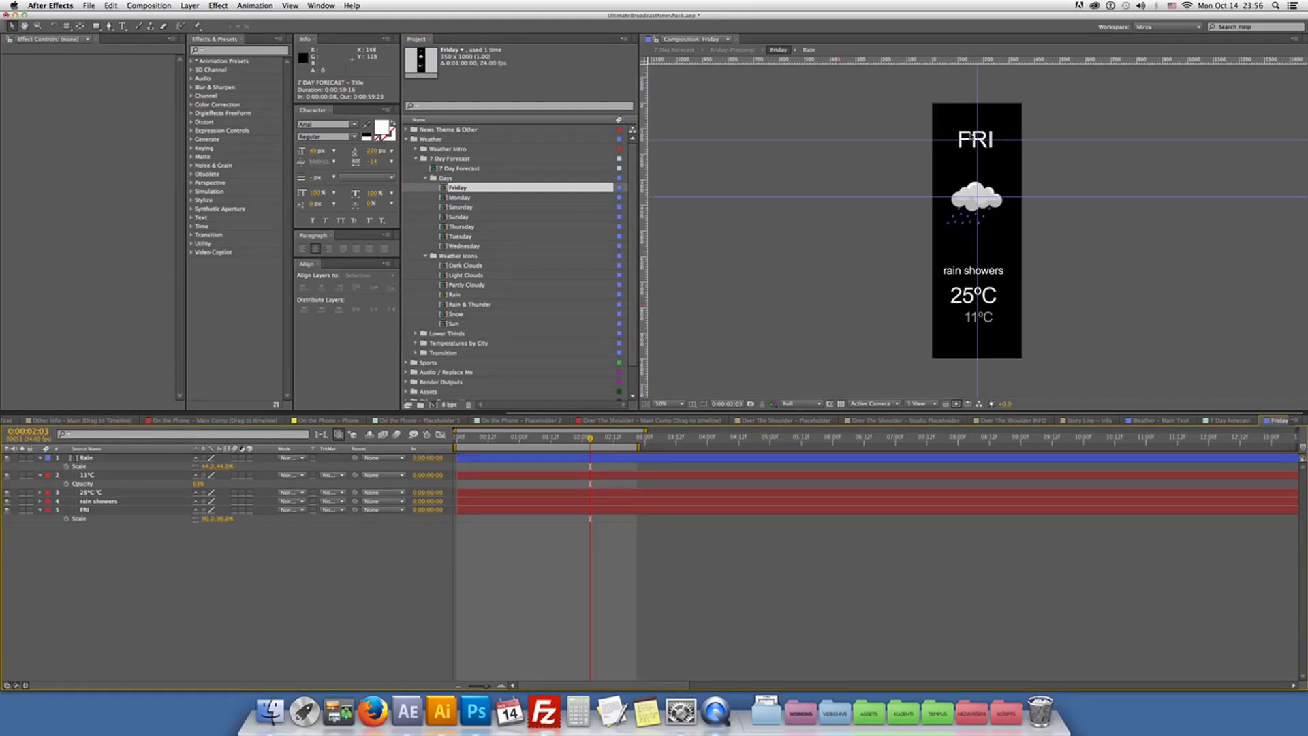
double_click(974, 139)
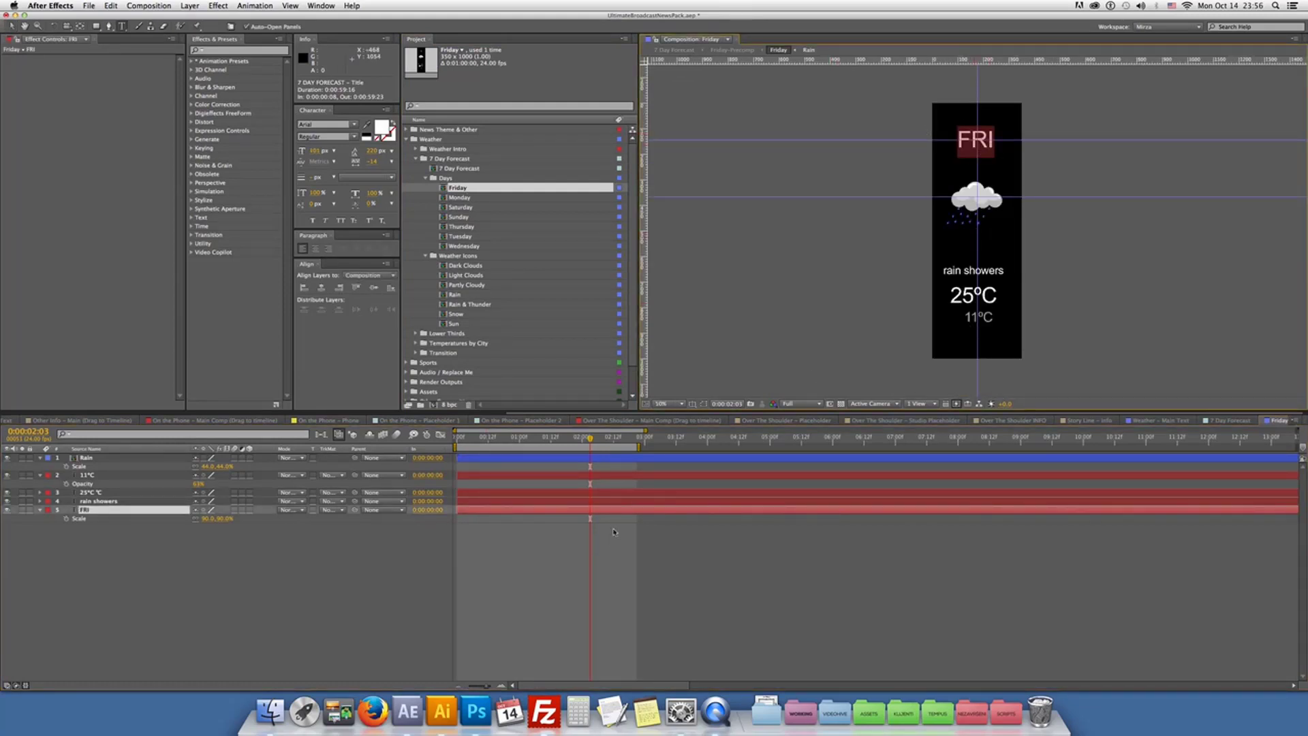
left_click(938, 569)
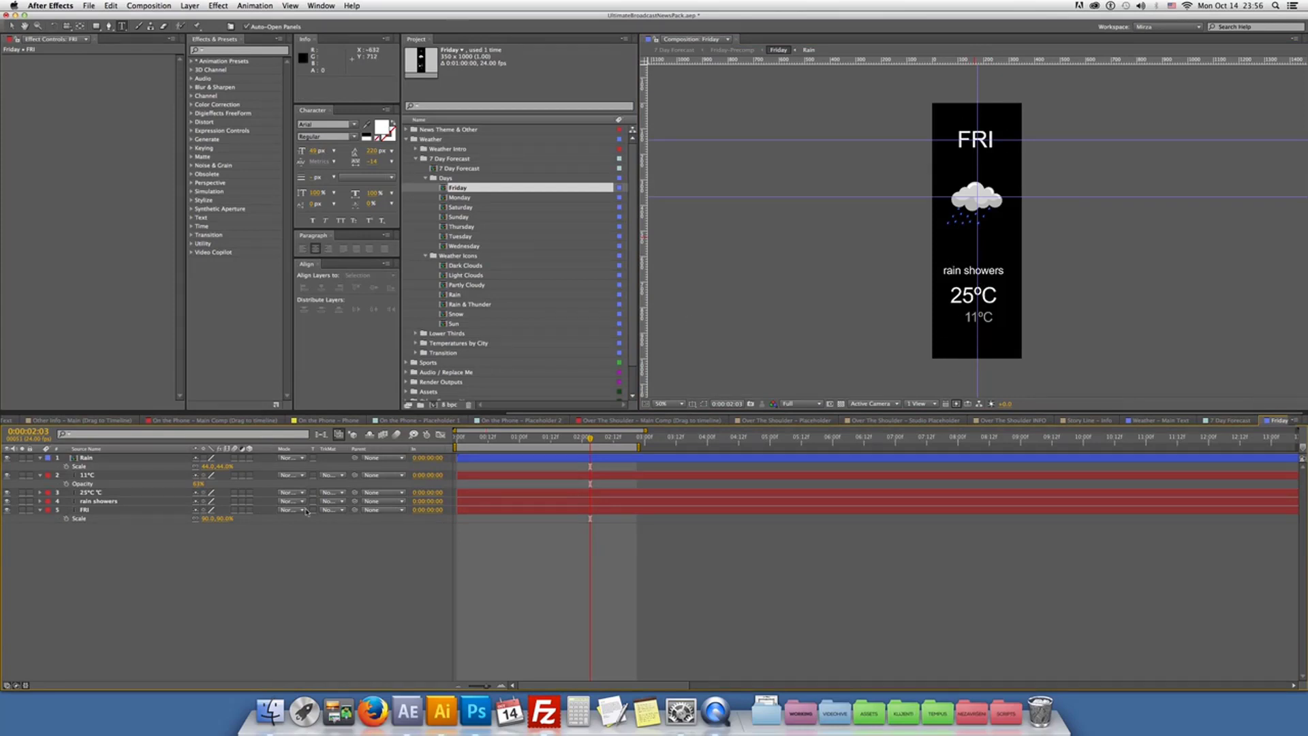
Replace the Rain layer in the Friday composition with the Rain & Thunder icon as the top layer
key("ctrl+Down")
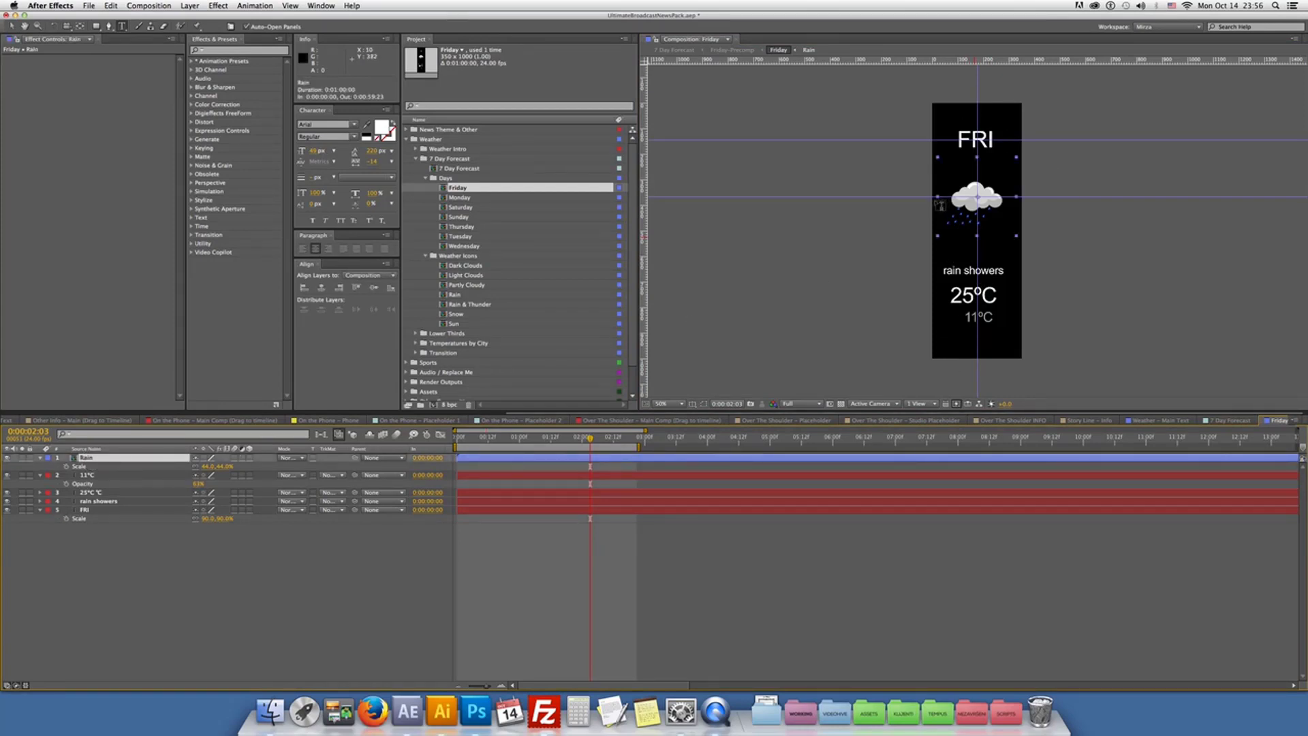
key("v")
key("Delete")
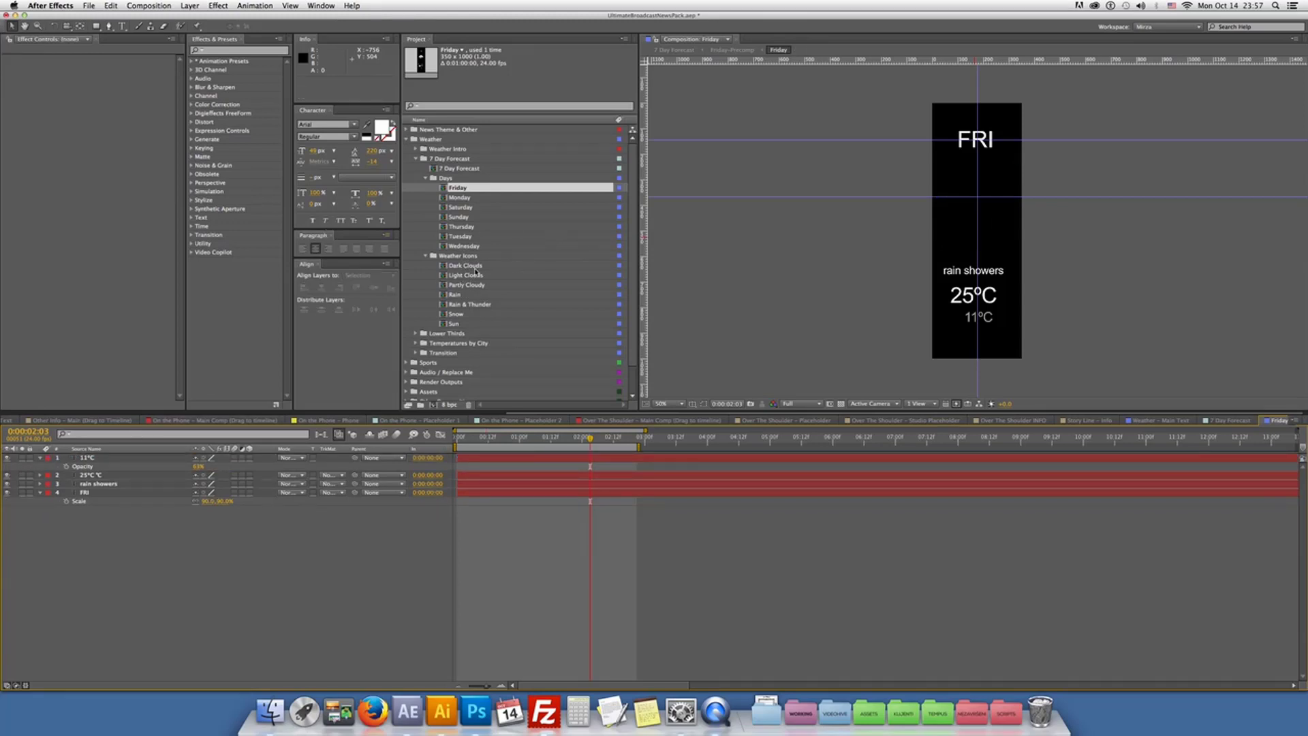
left_click_drag(467, 304, 122, 459)
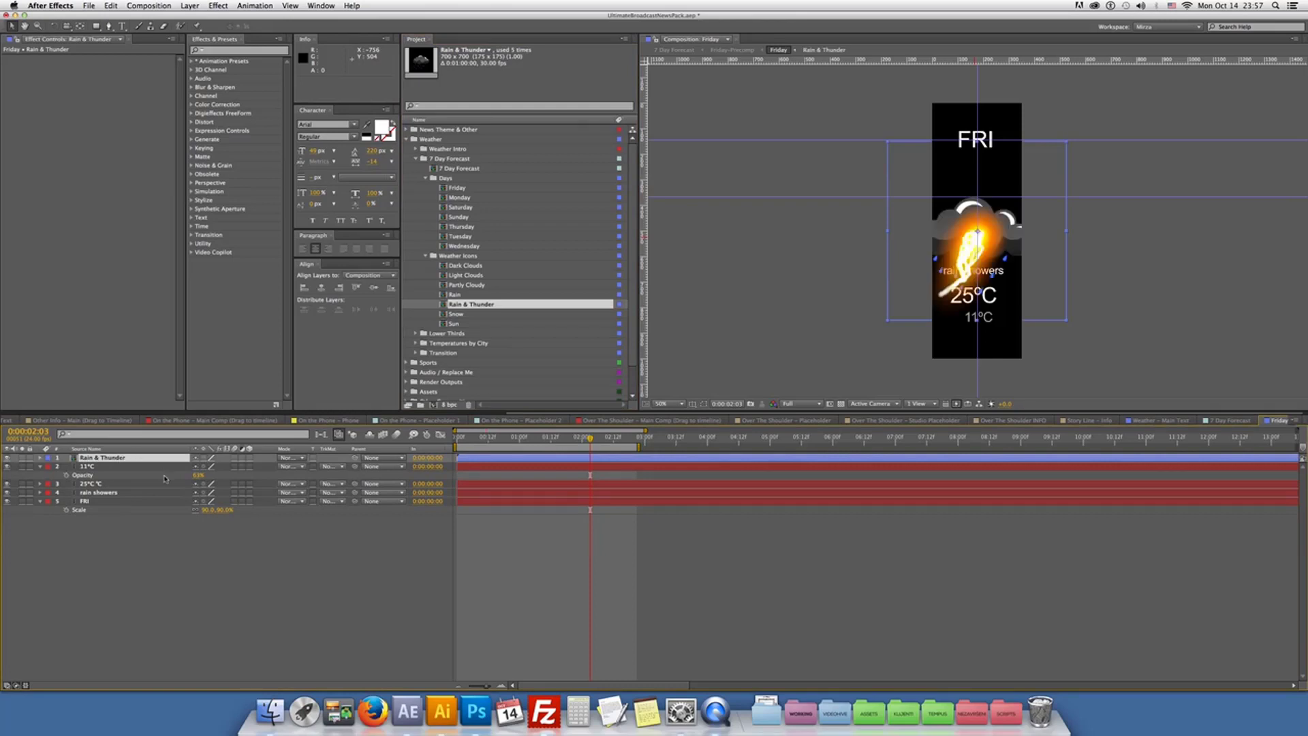
Scale the Rain & Thunder icon to 47% and move it straight up to position 175, 366, between FRI and the rain showers text
key("s")
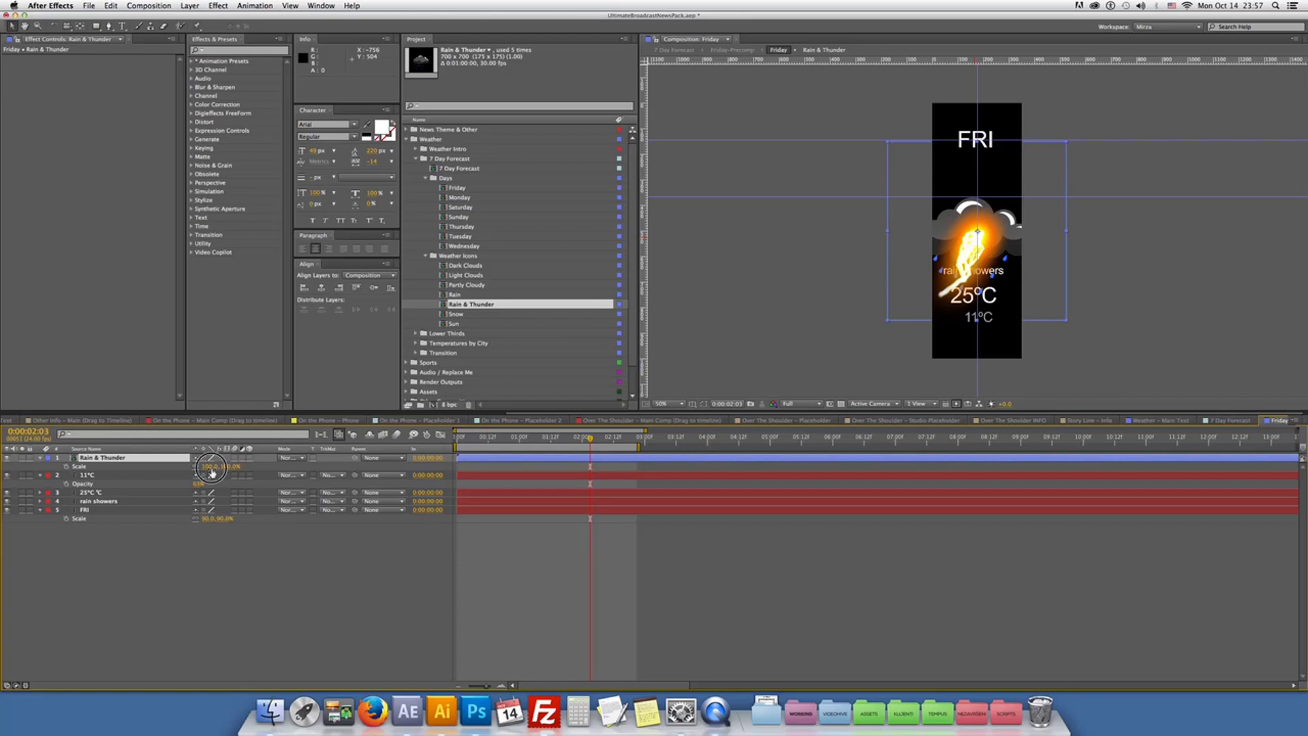
left_click_drag(217, 466, 185, 467)
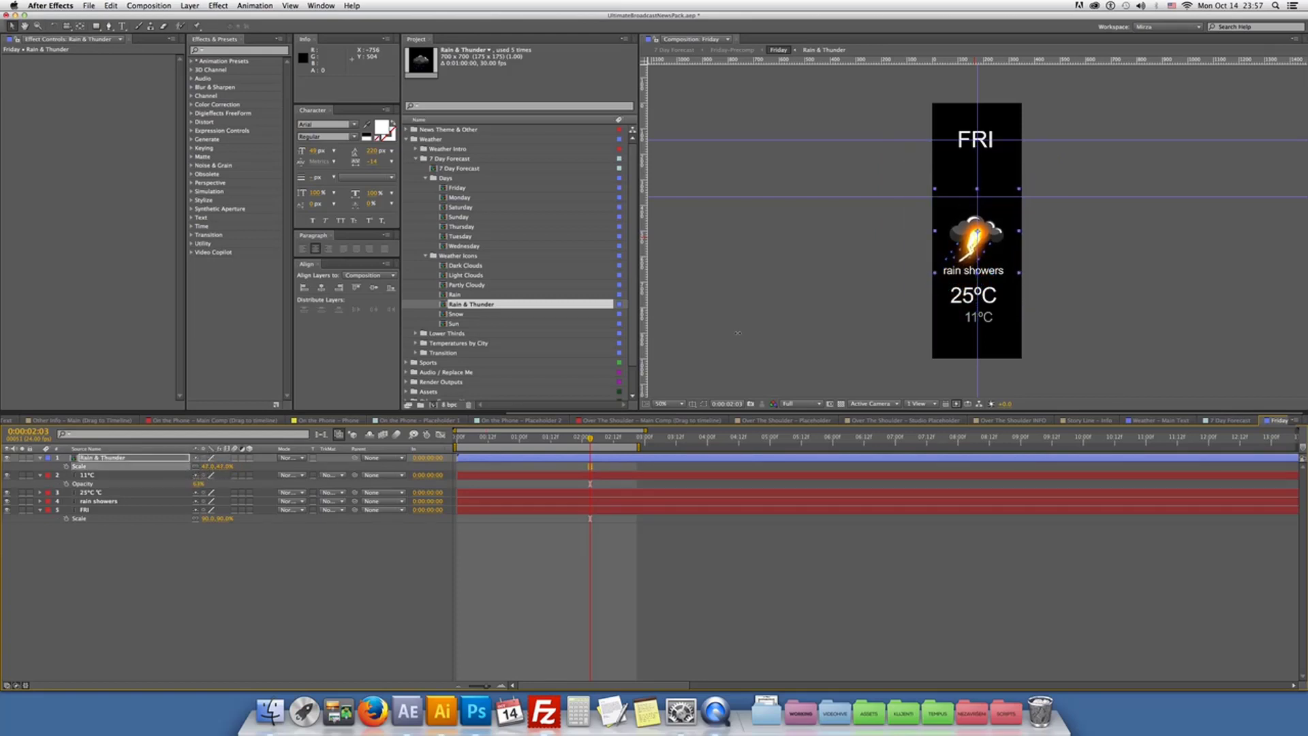
left_click_drag(985, 202, 986, 168)
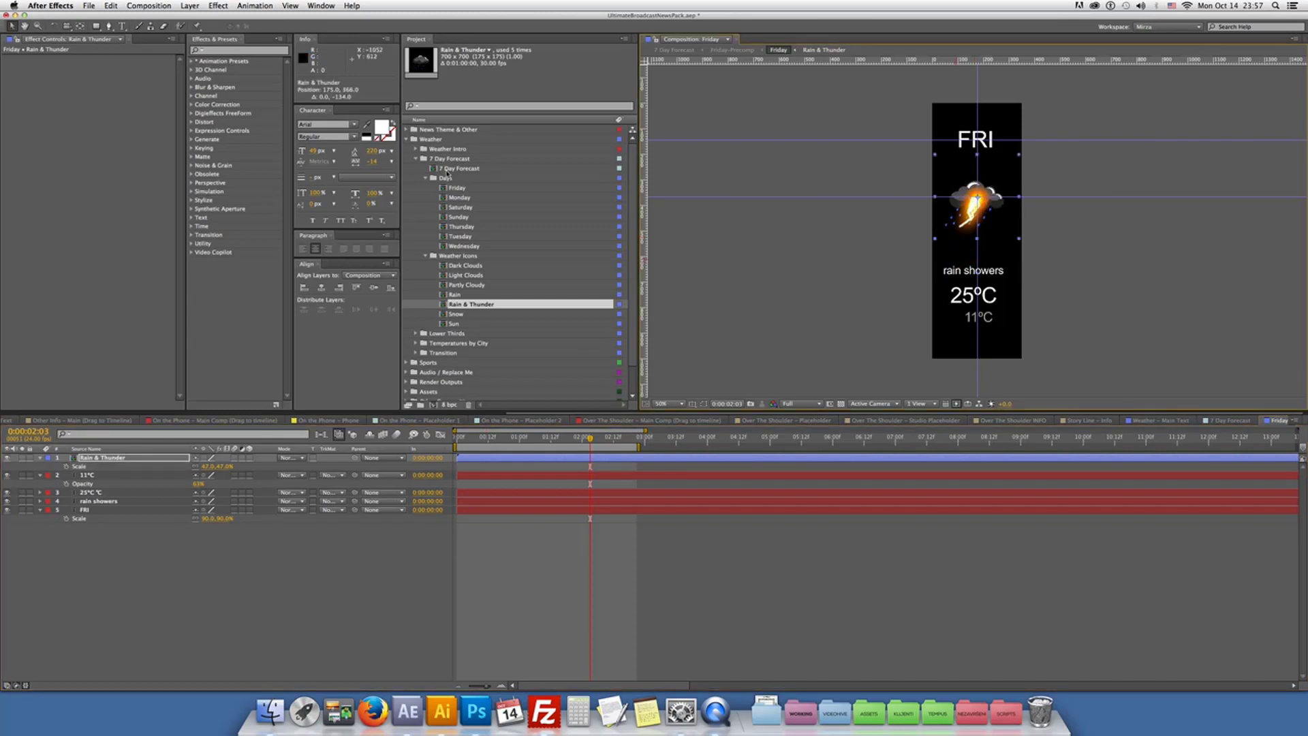
Collapse the Days and Weather Icons folders, check the 7 Day Forecast composition at 0:00:02:18, and close its folder
left_click(426, 180)
left_click(427, 188)
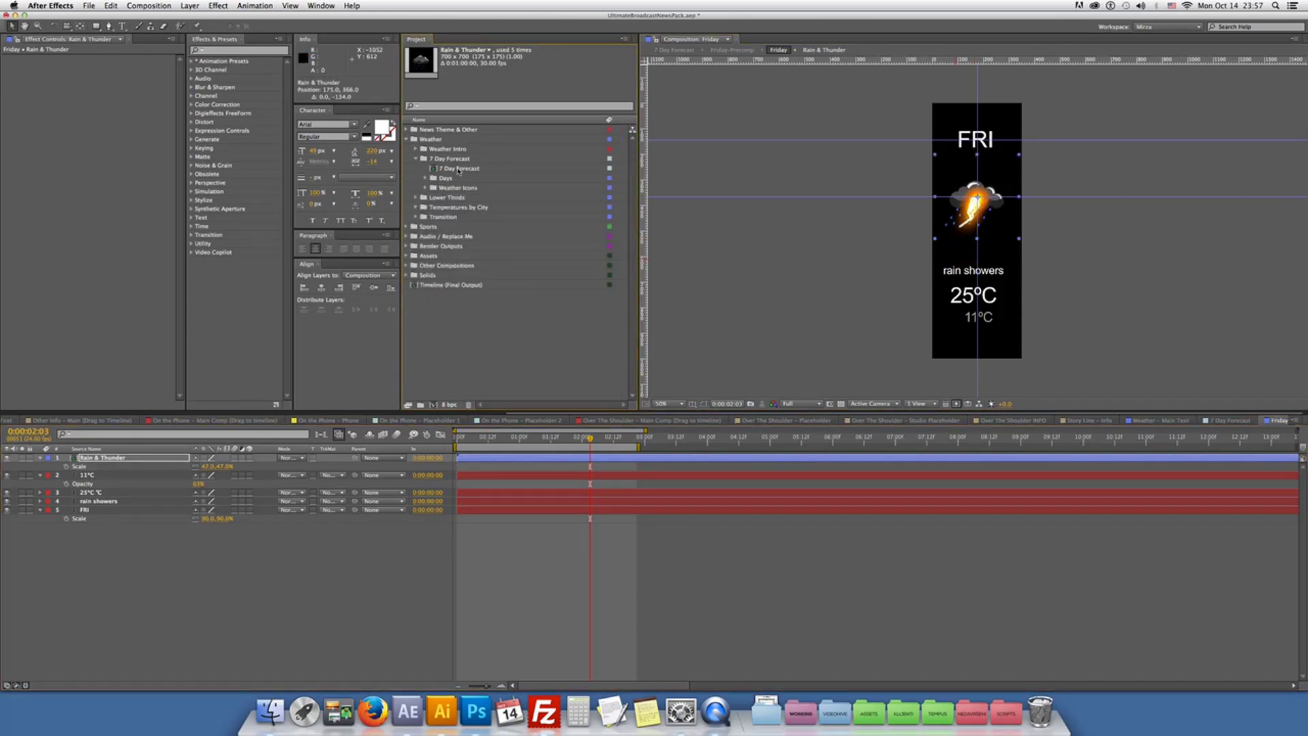
double_click(456, 168)
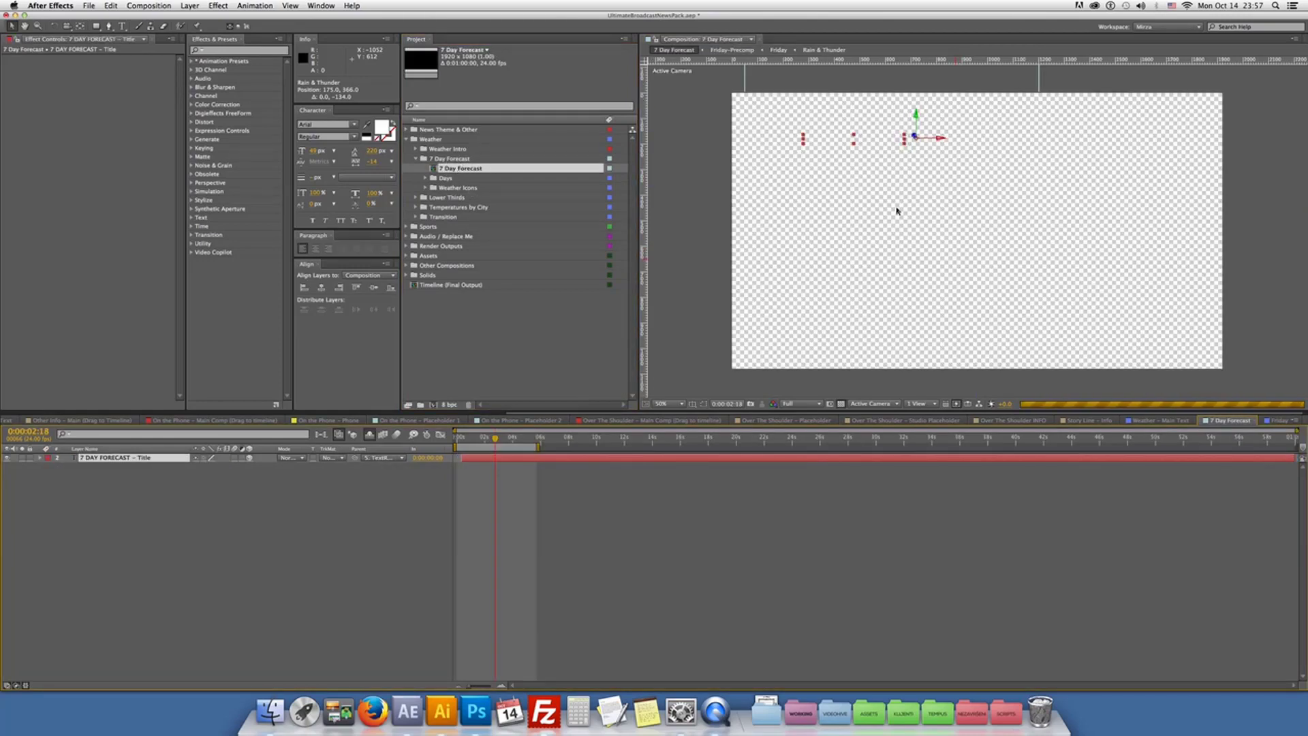
left_click(415, 159)
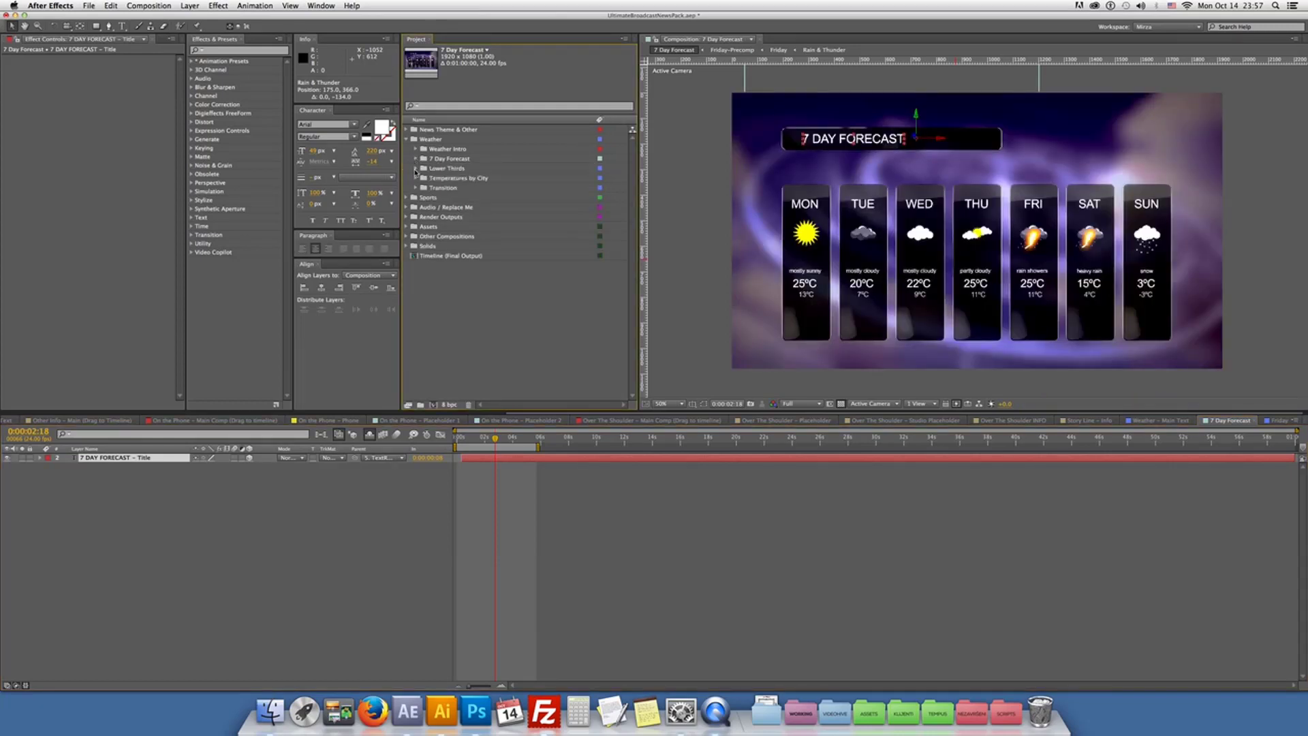
View the weather lower third's Enter Text and Main Comp compositions from the Lower Thirds folder, closing the folder when done
left_click(416, 169)
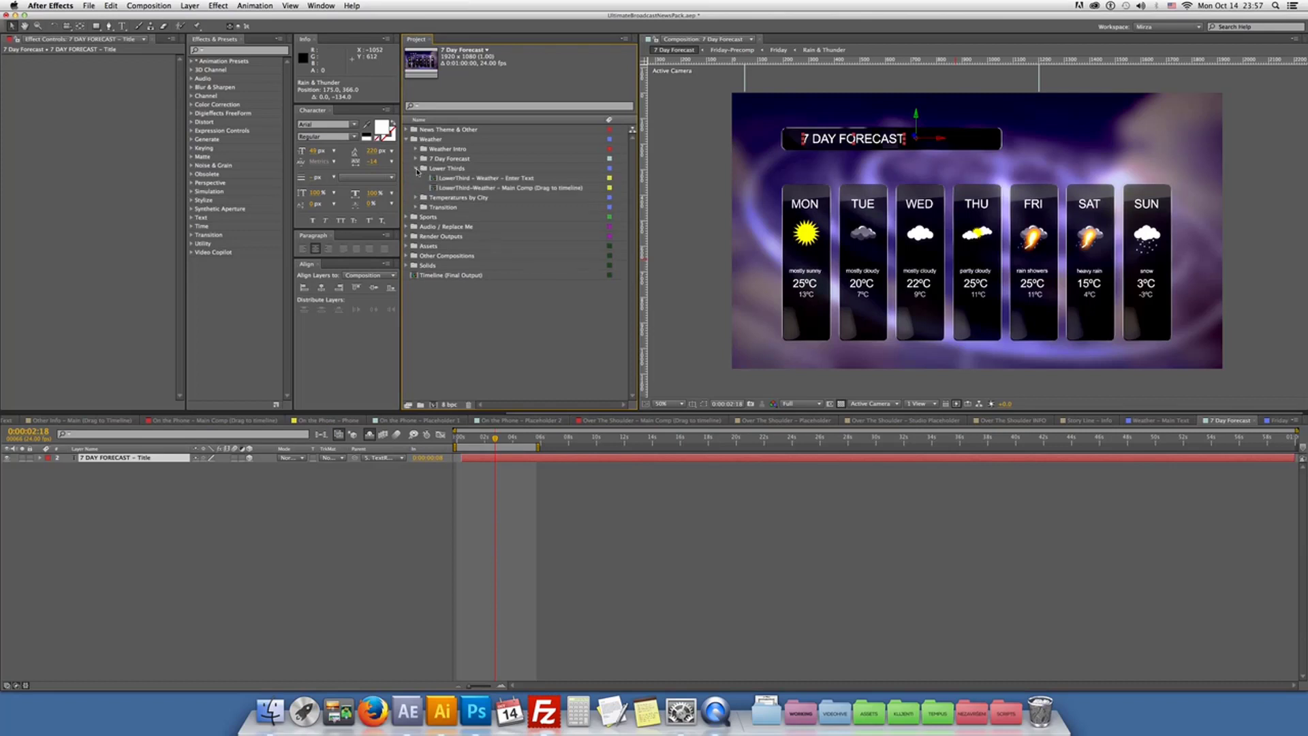
double_click(500, 179)
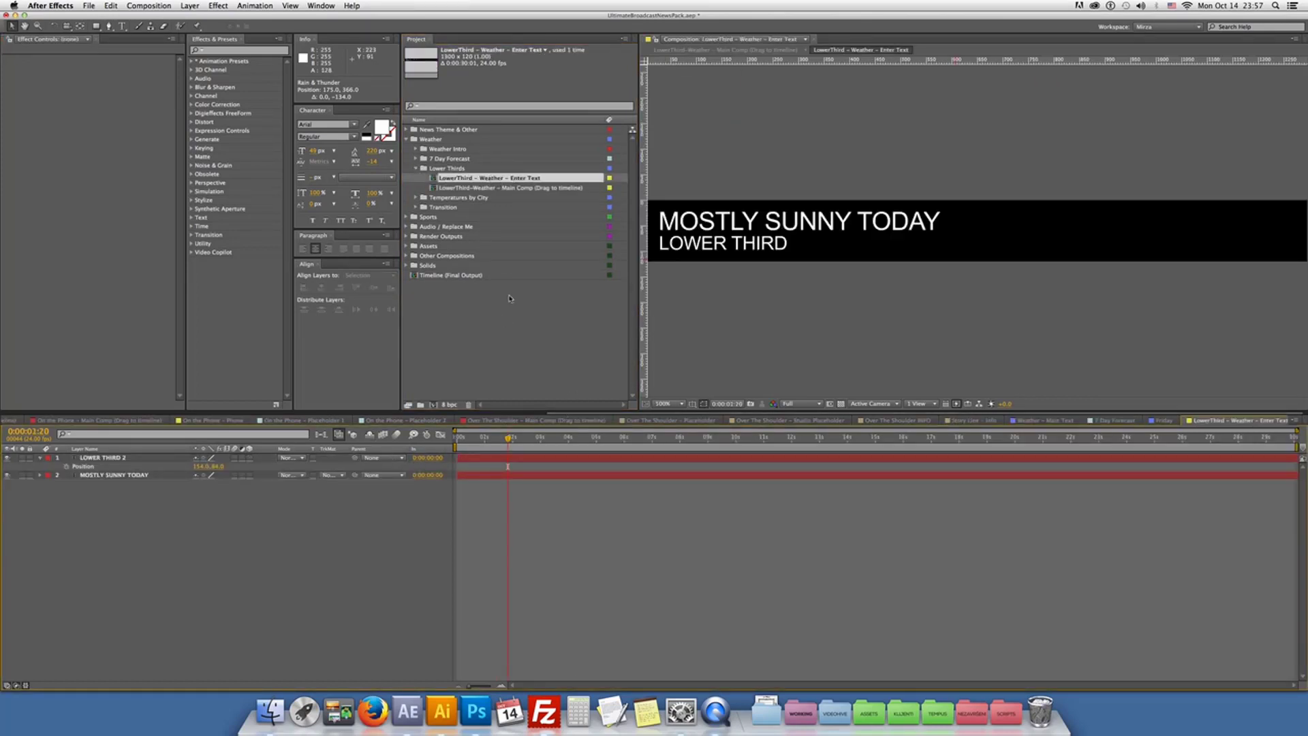
double_click(513, 187)
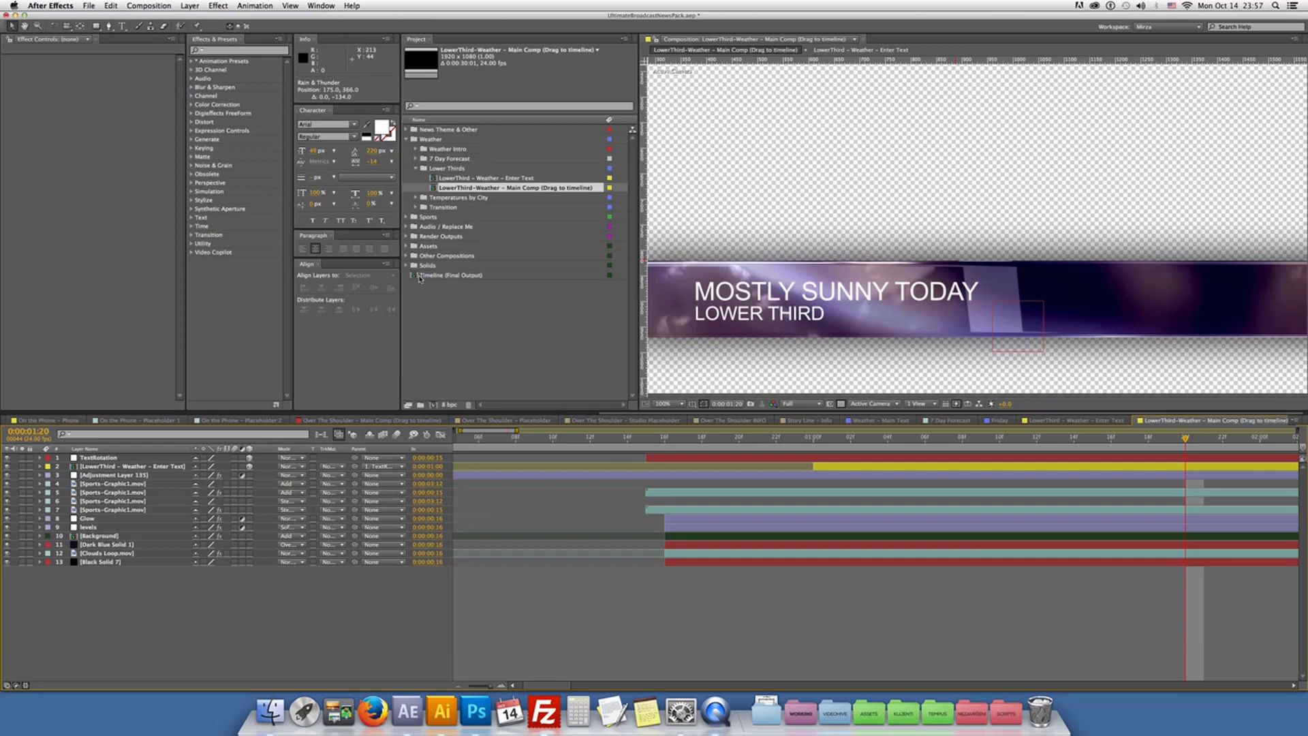
left_click(416, 169)
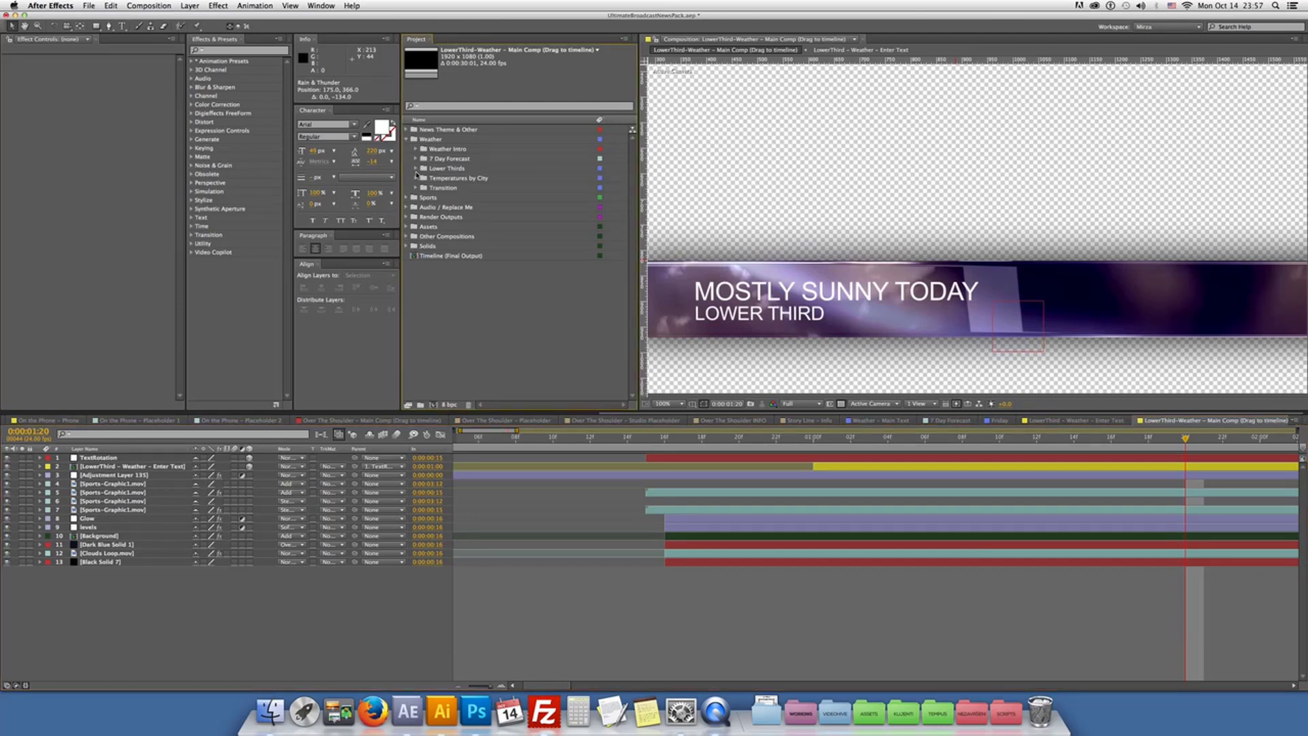
Open Weather – Temperatures by city from the Temperatures by City folder and select its WORLD TEMPERATURES BY CITY title layer
left_click(416, 178)
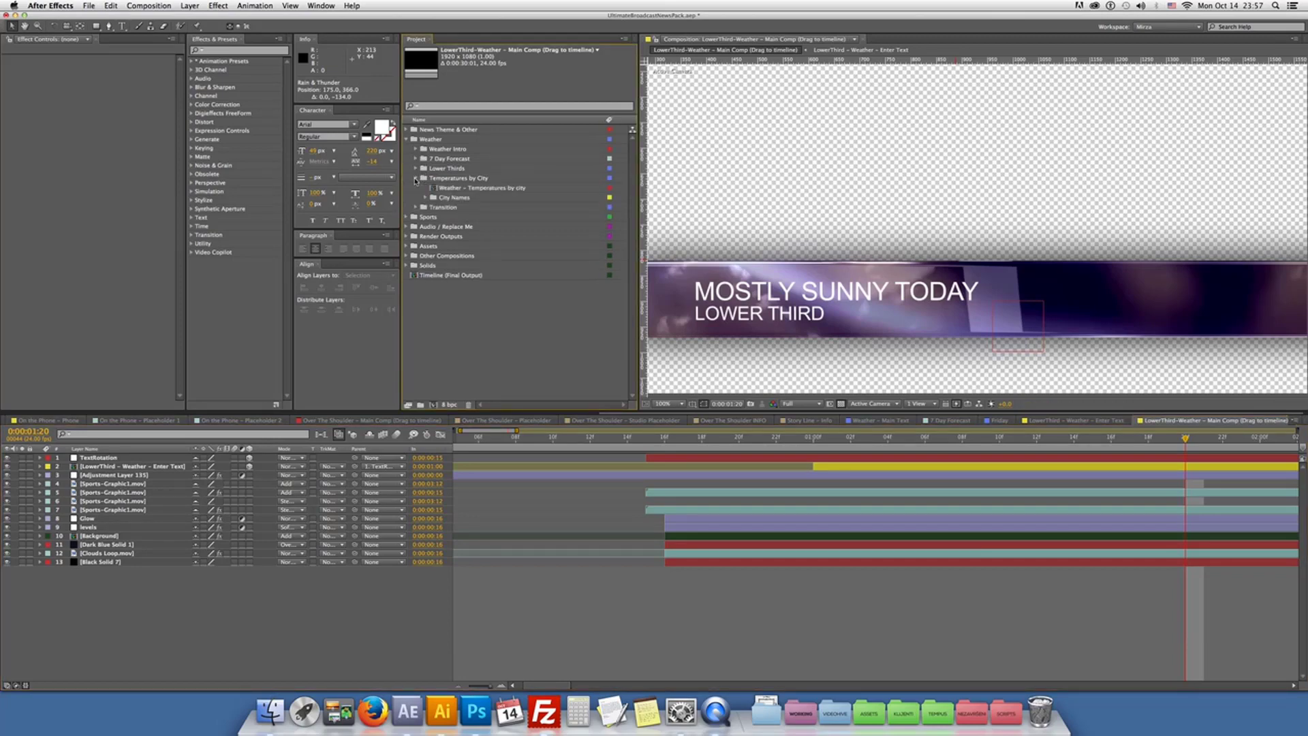
double_click(461, 189)
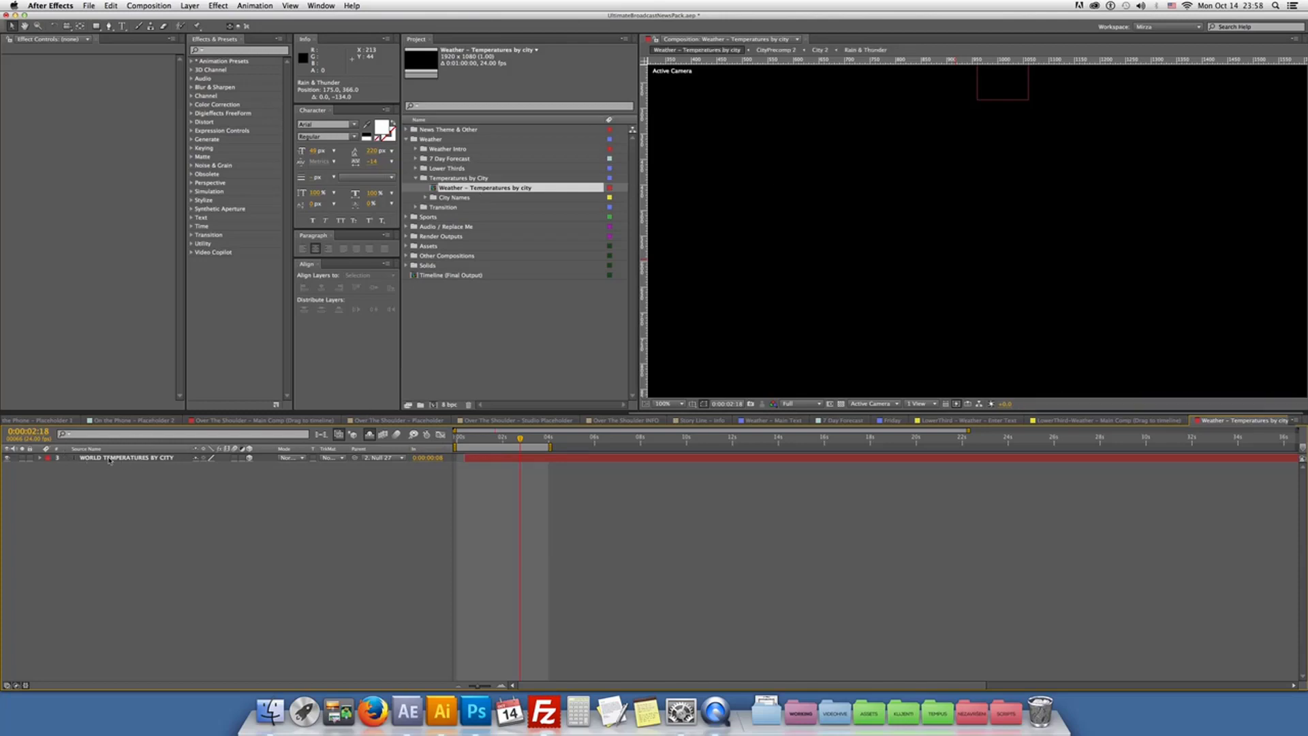
left_click(109, 458)
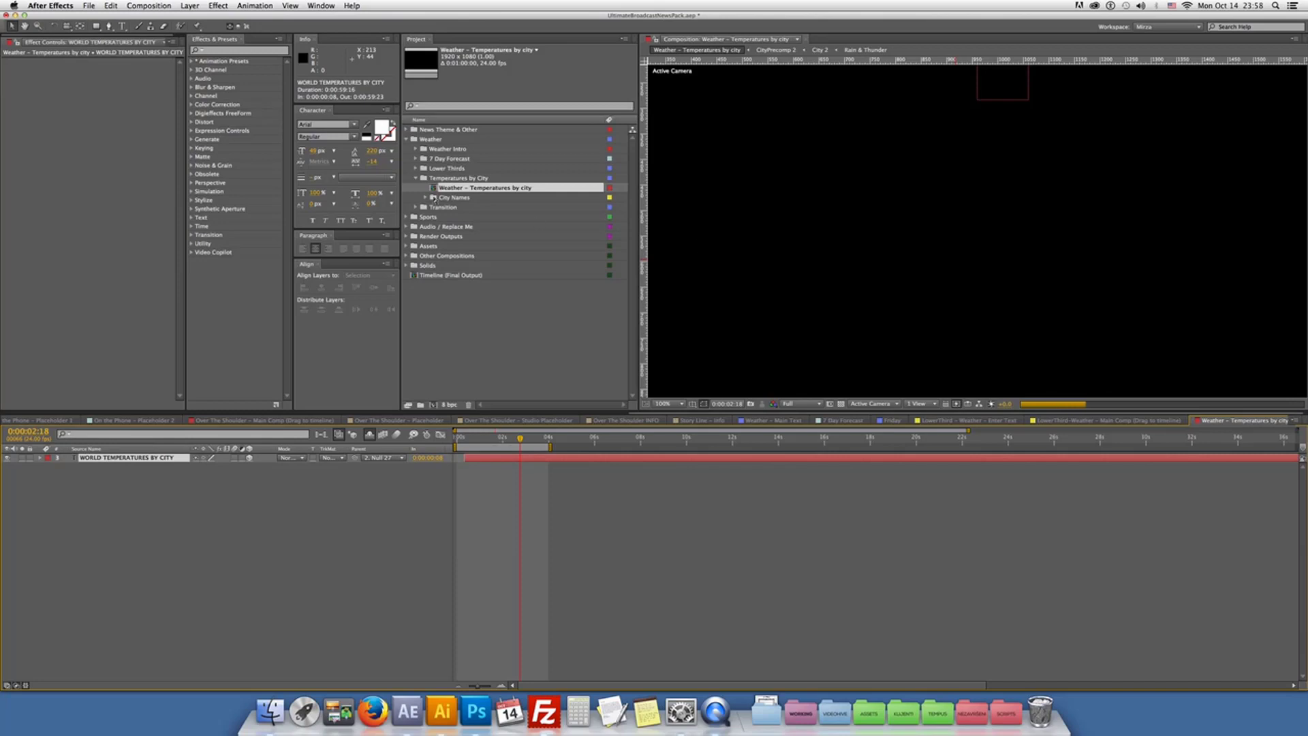
Open City 1 from the City Names folder and select its Dark Clouds icon
left_click(425, 197)
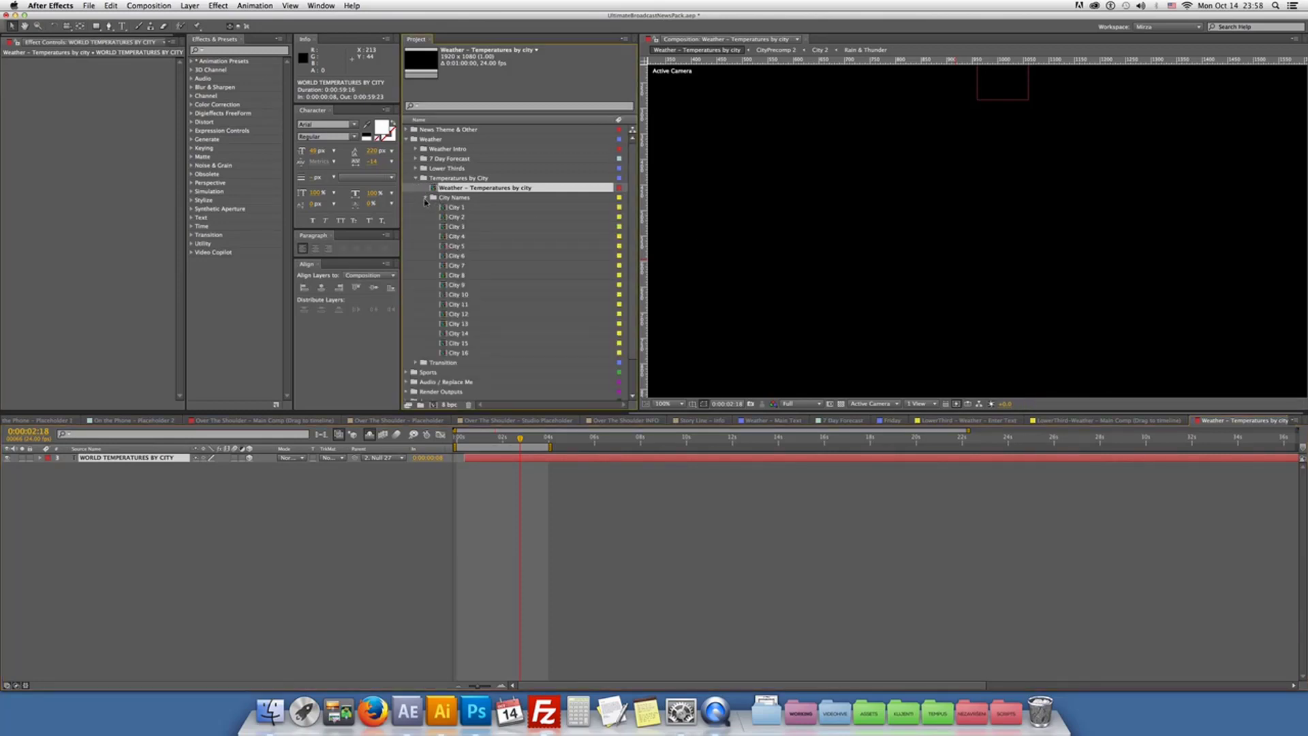
double_click(457, 207)
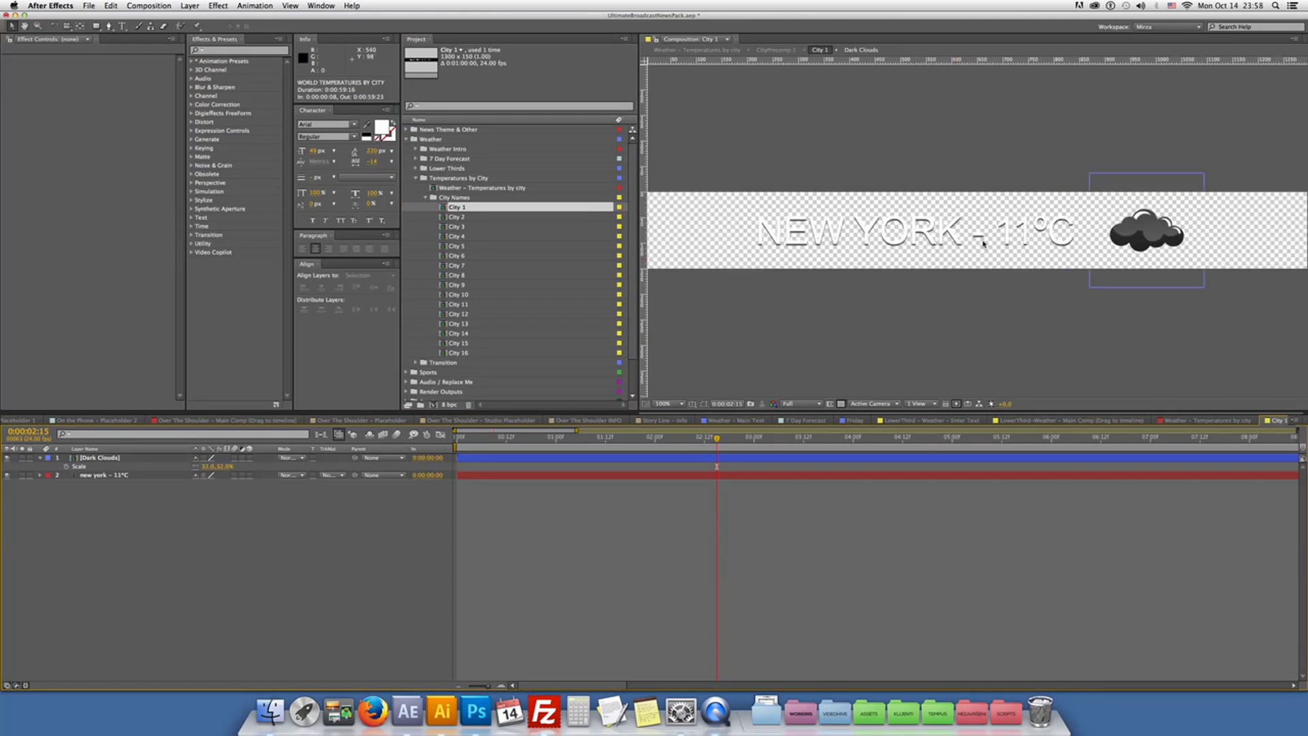
left_click(1146, 231)
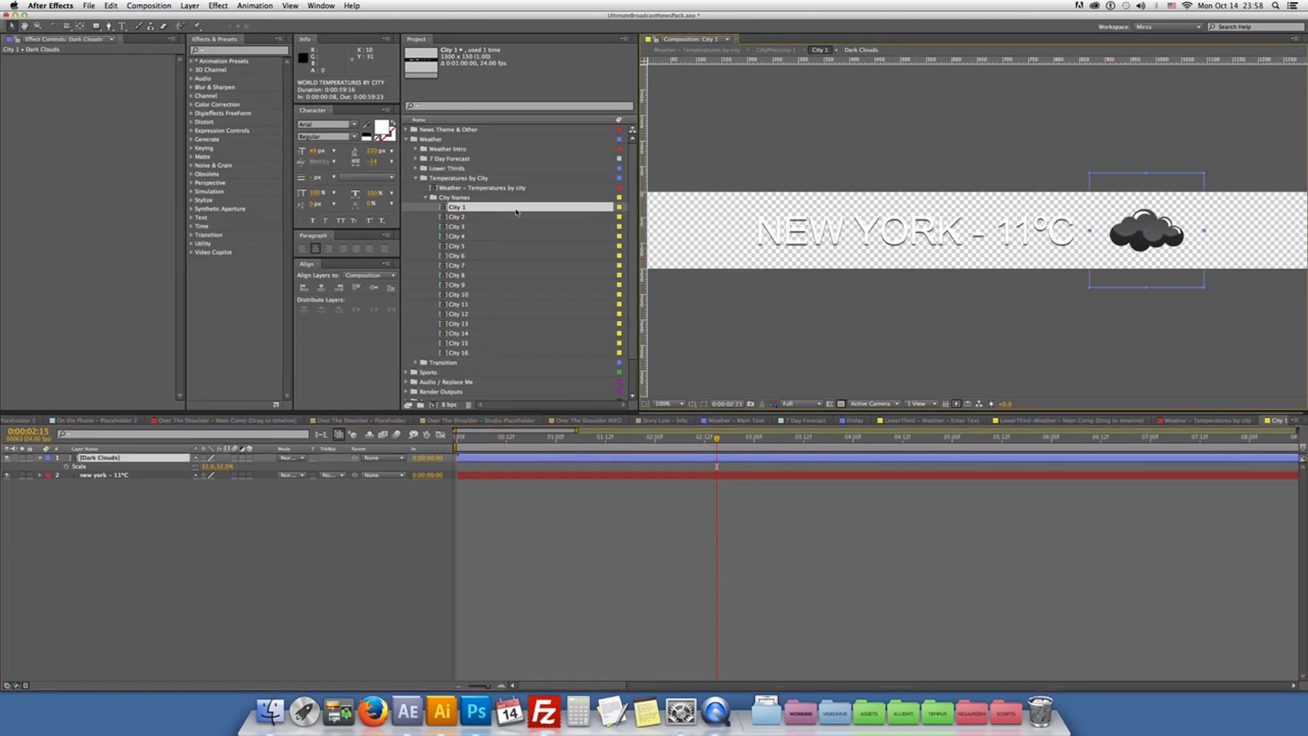
Collapse the City Names folder and open Weather – Transition from the weather Transition folder
left_click(425, 197)
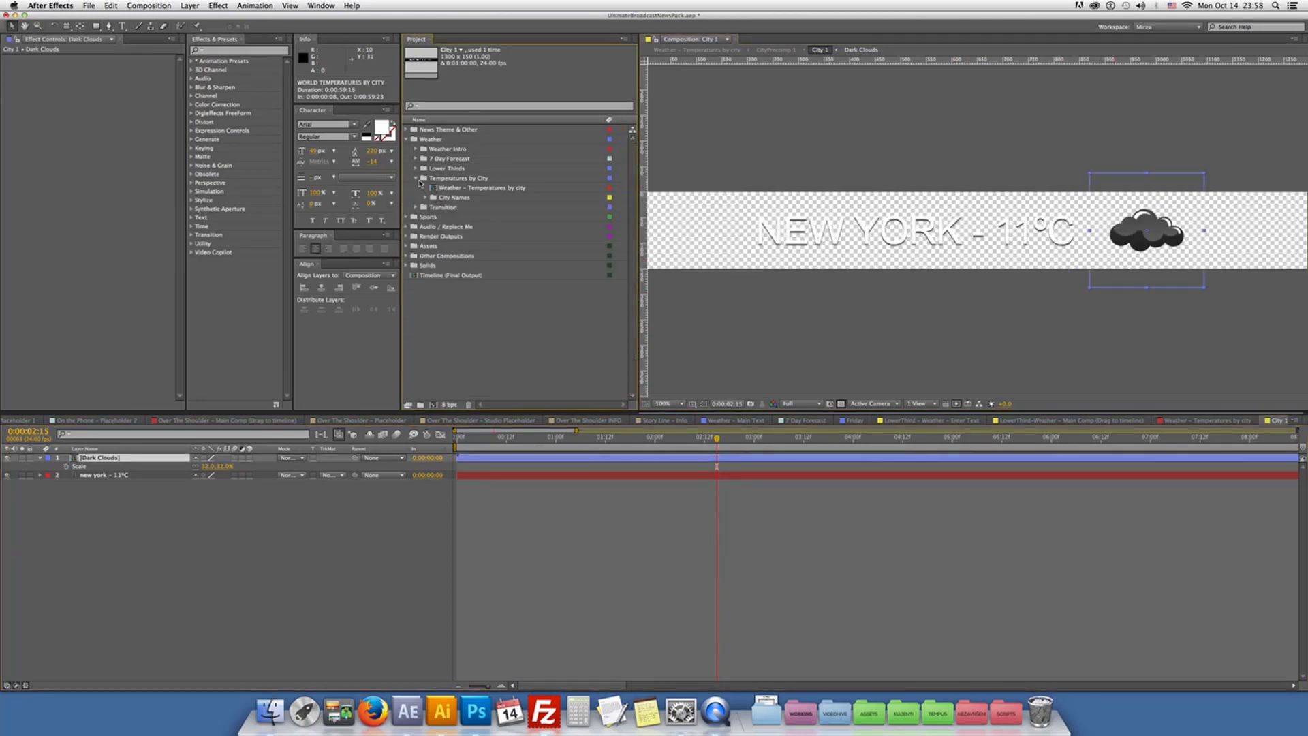
left_click(417, 207)
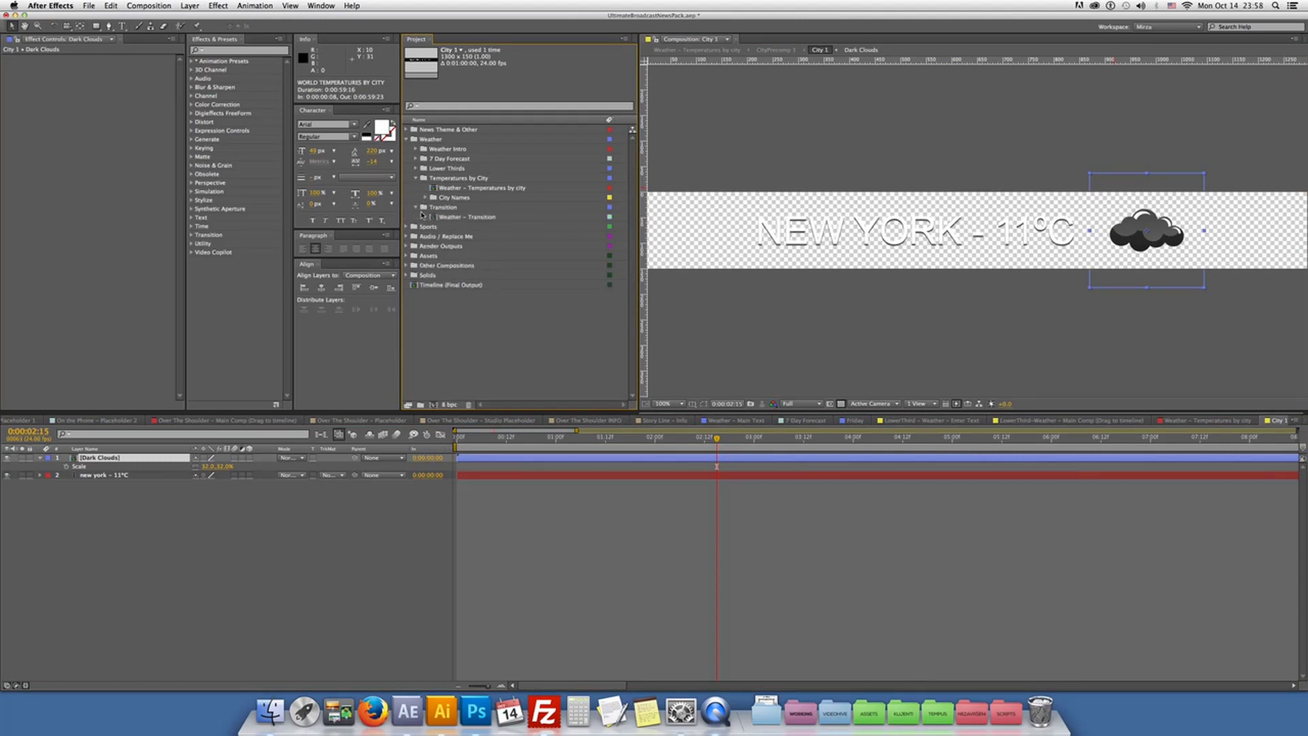
double_click(470, 217)
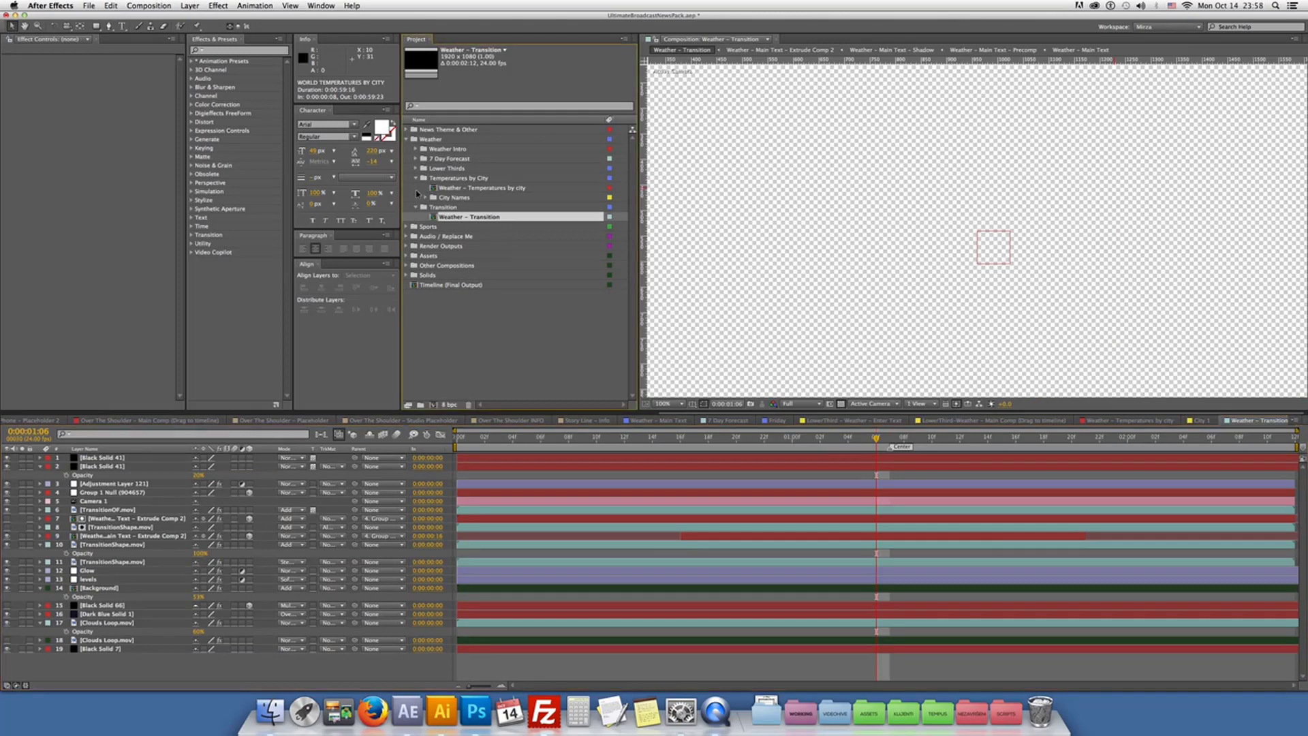
Collapse the Weather folders and open Sports – Main Text from the Sports Intro folder
left_click(416, 179)
left_click(407, 139)
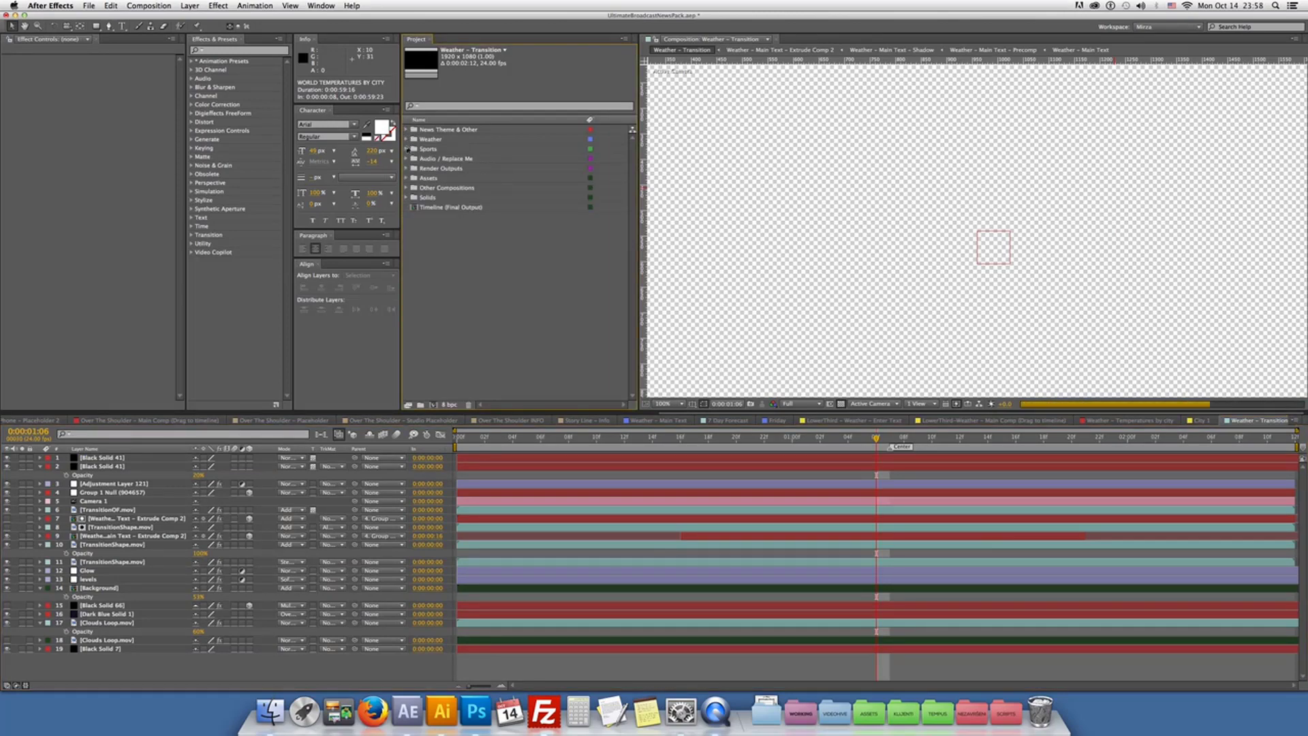
left_click(406, 148)
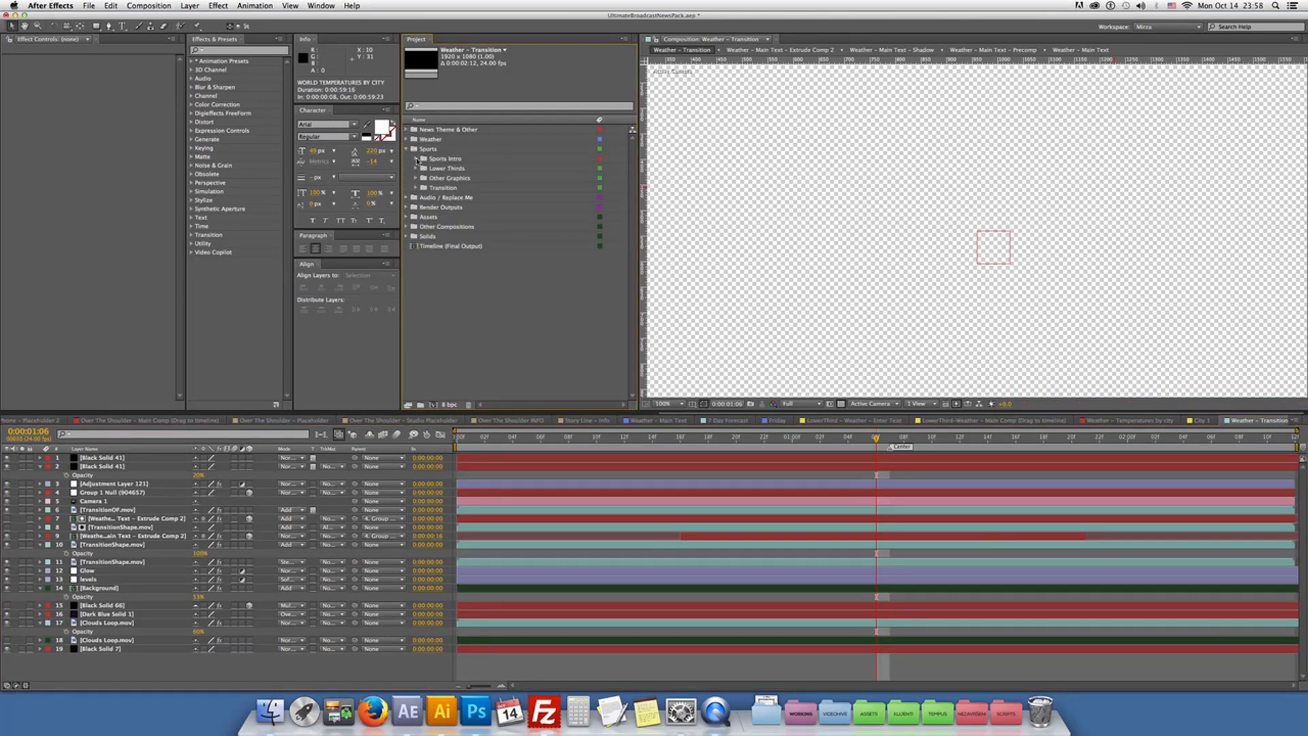
left_click(415, 159)
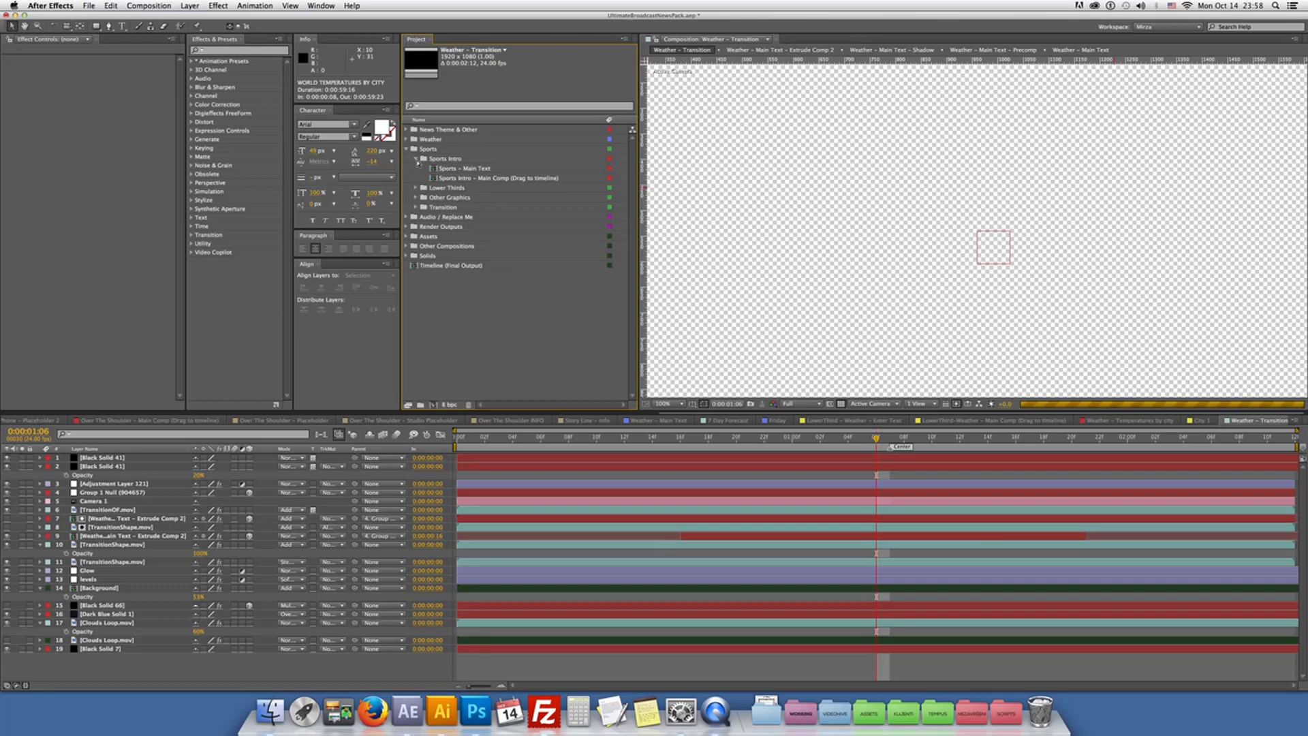
double_click(501, 170)
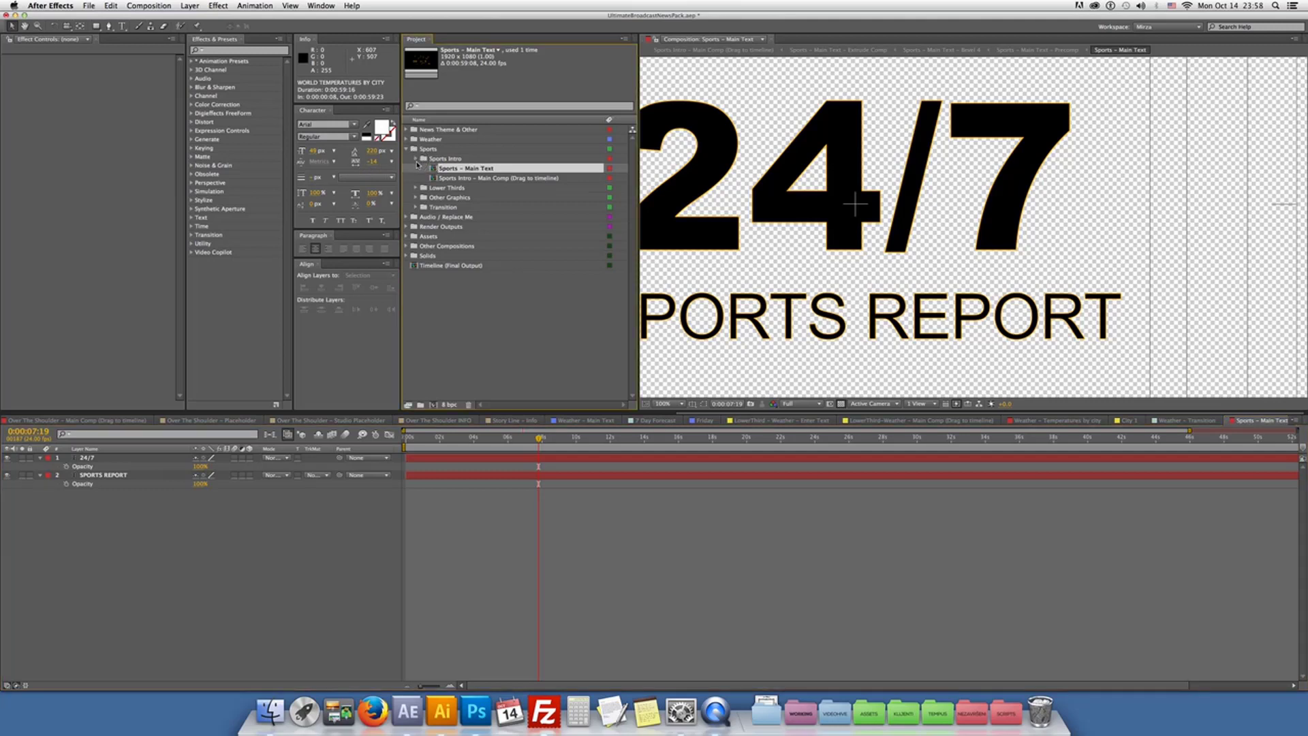
Collapse Sports Intro and view Lower Third – Sports – Enter Text from the sports Lower Thirds folder, closing that folder when done
left_click(416, 159)
left_click(418, 169)
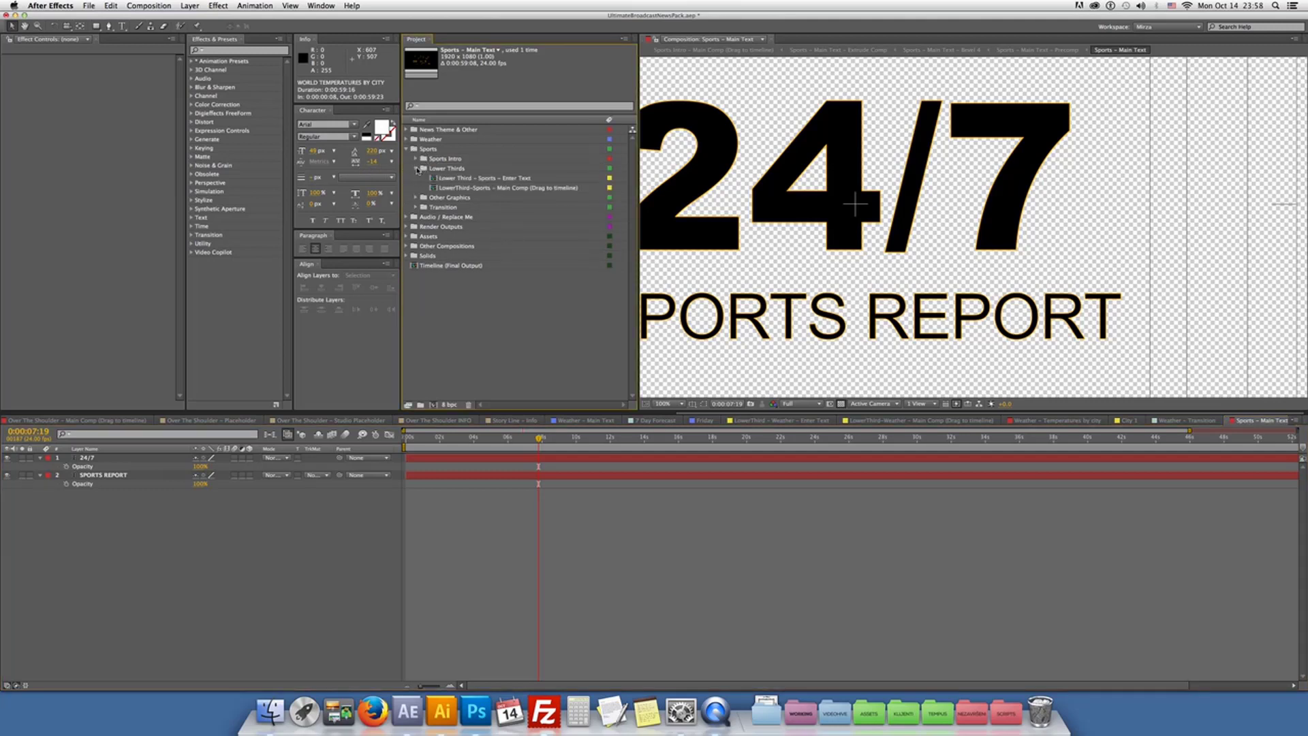
double_click(504, 179)
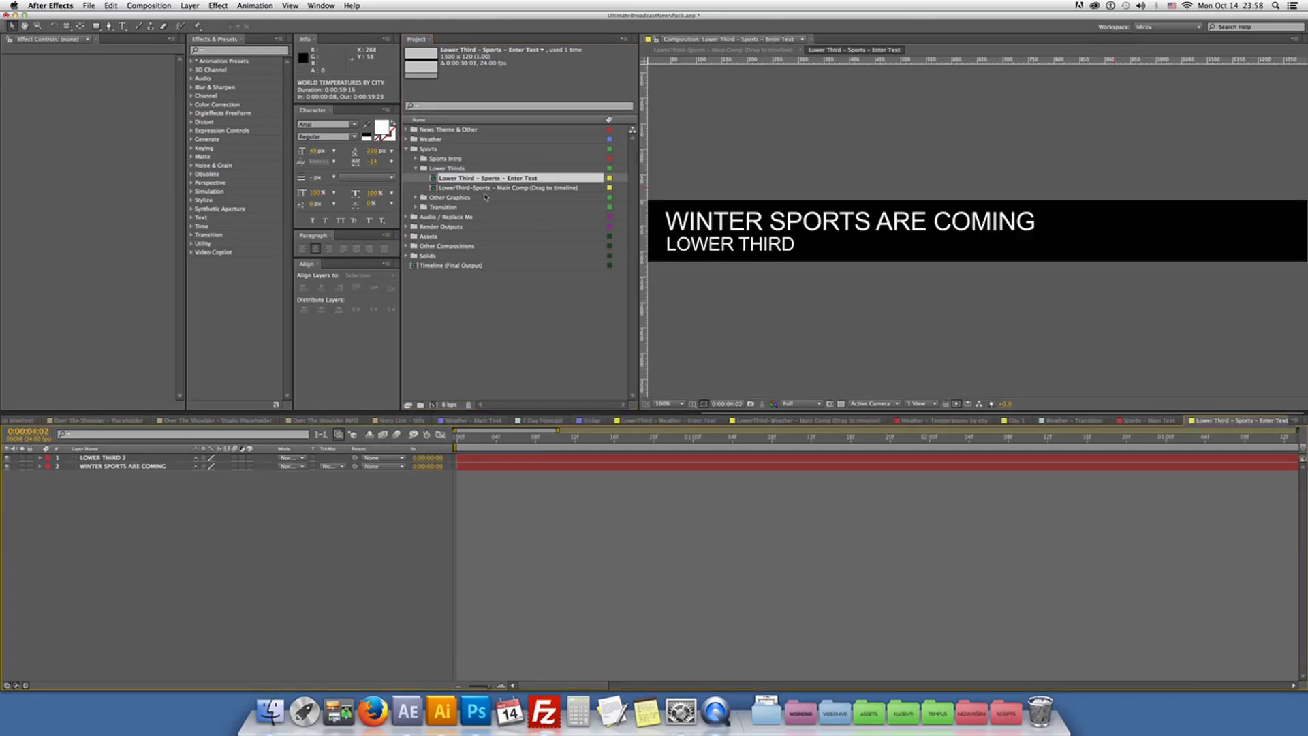
left_click(417, 169)
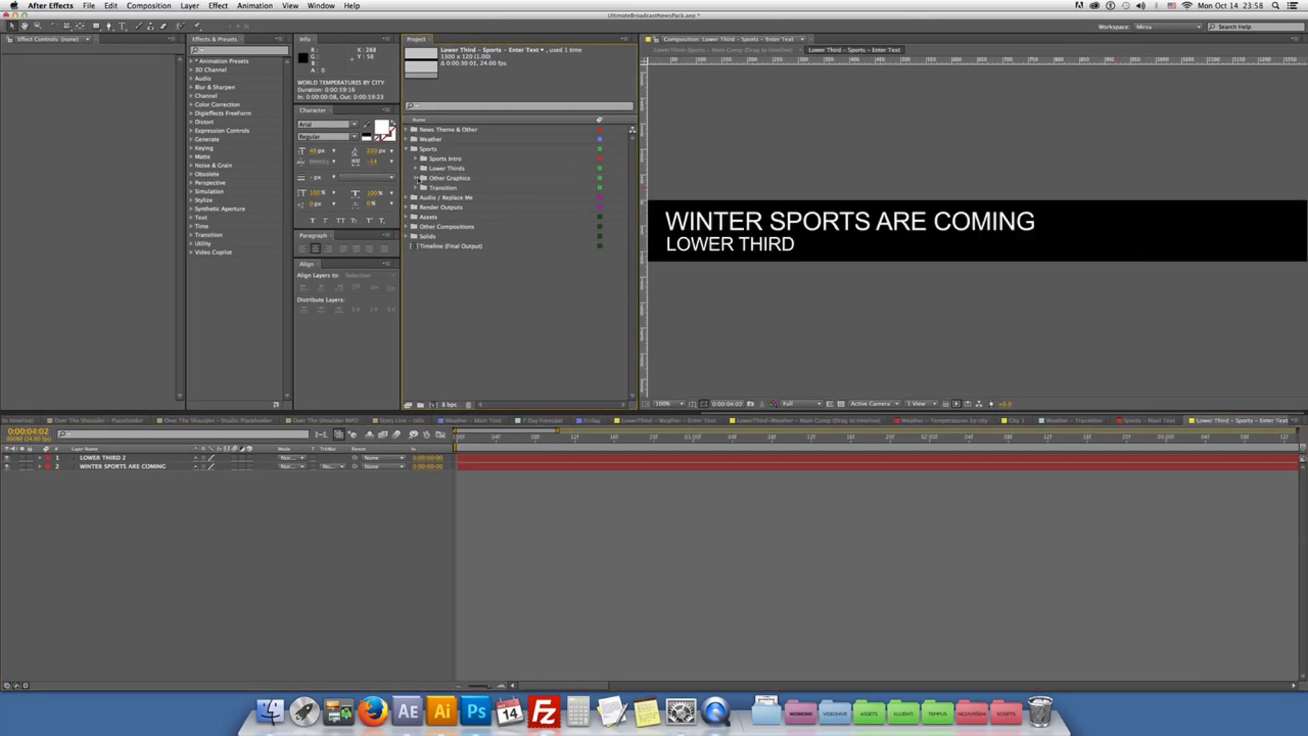
Open Sports – Groups – Main Comp from Other Graphics, set its preview resolution to Quarter, and select the World Cup qualifiers title layer
left_click(417, 178)
double_click(521, 188)
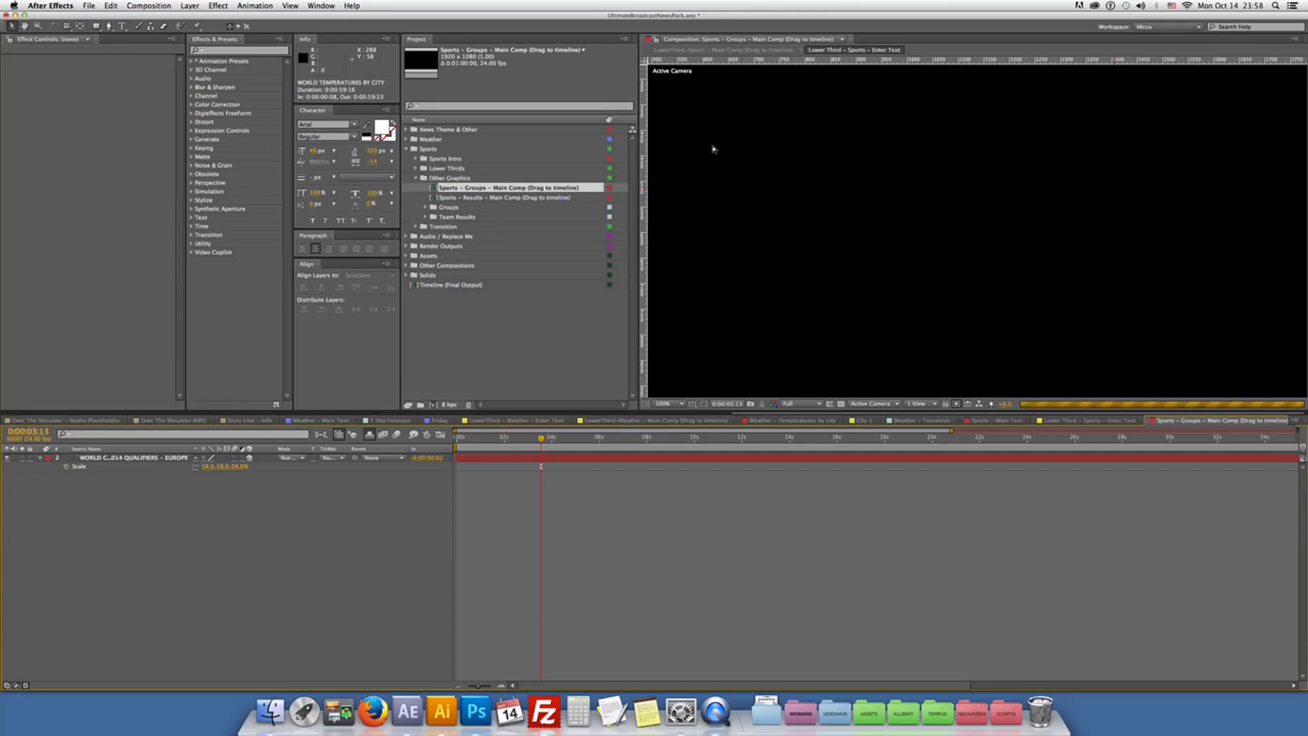
left_click(801, 404)
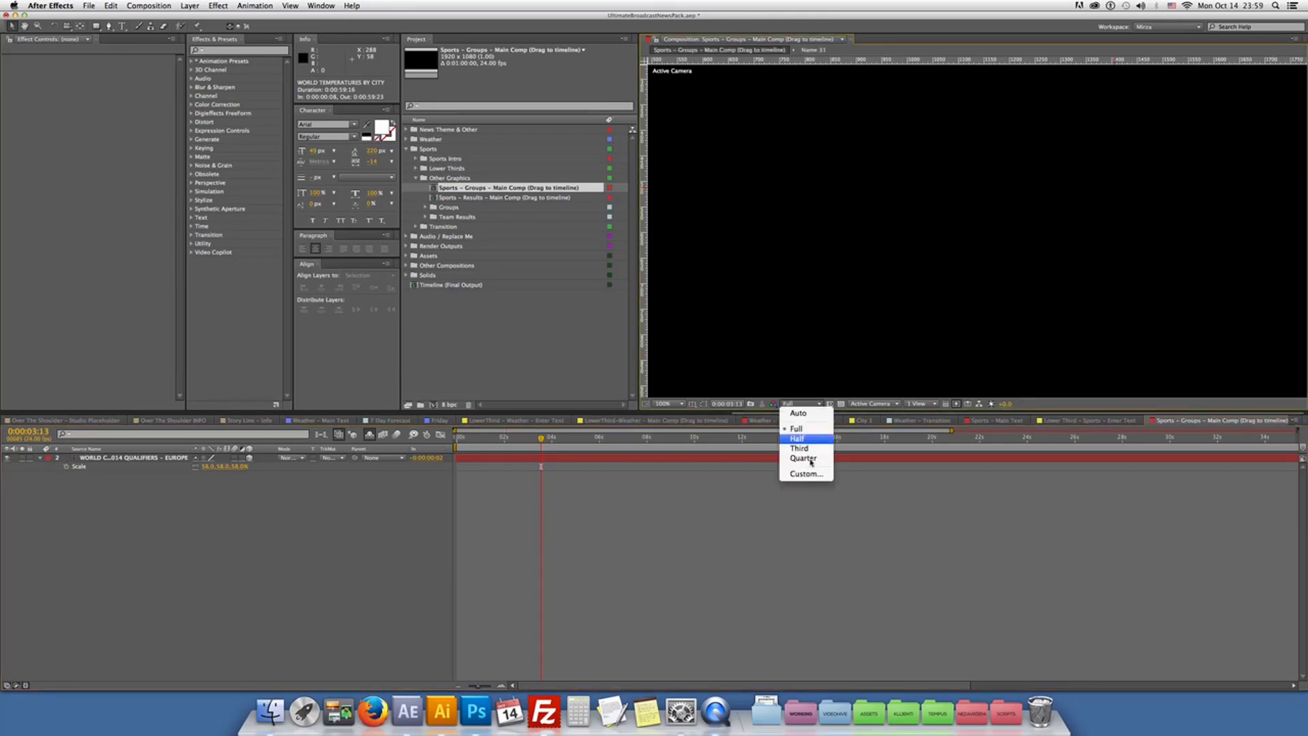
left_click(804, 458)
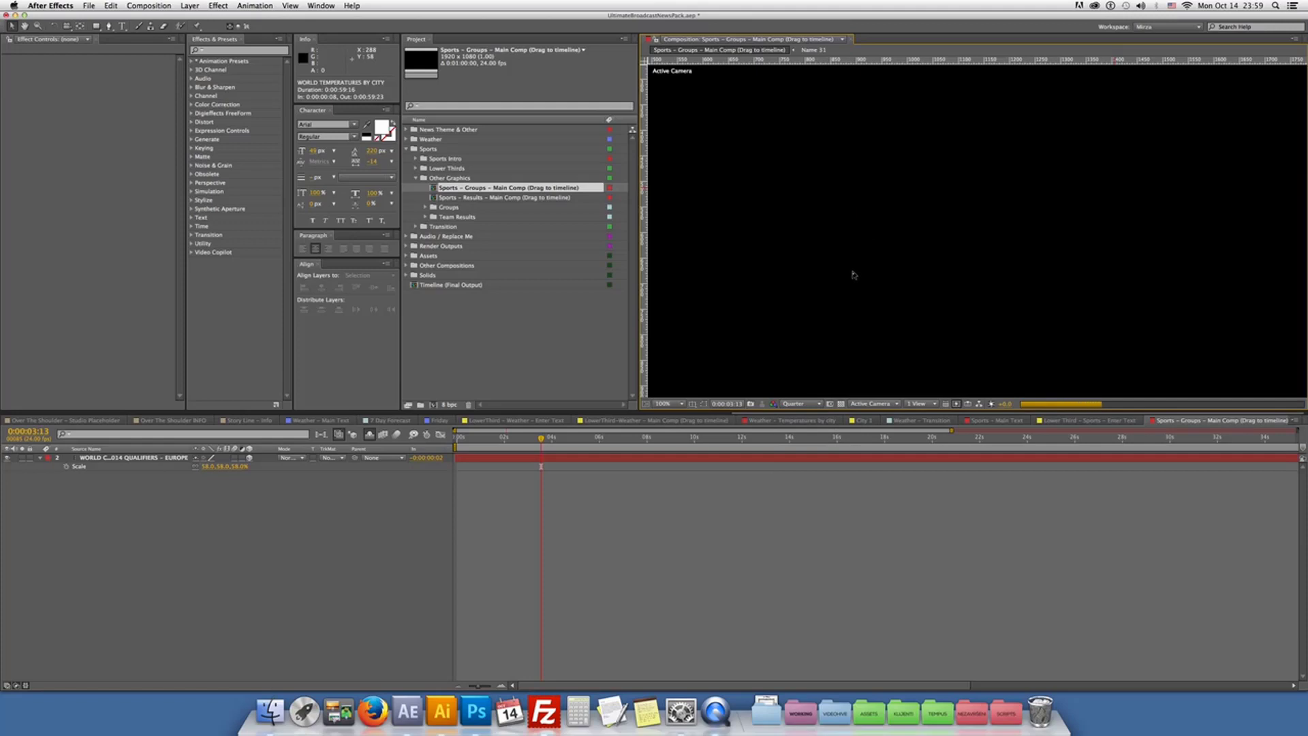
left_click(507, 461)
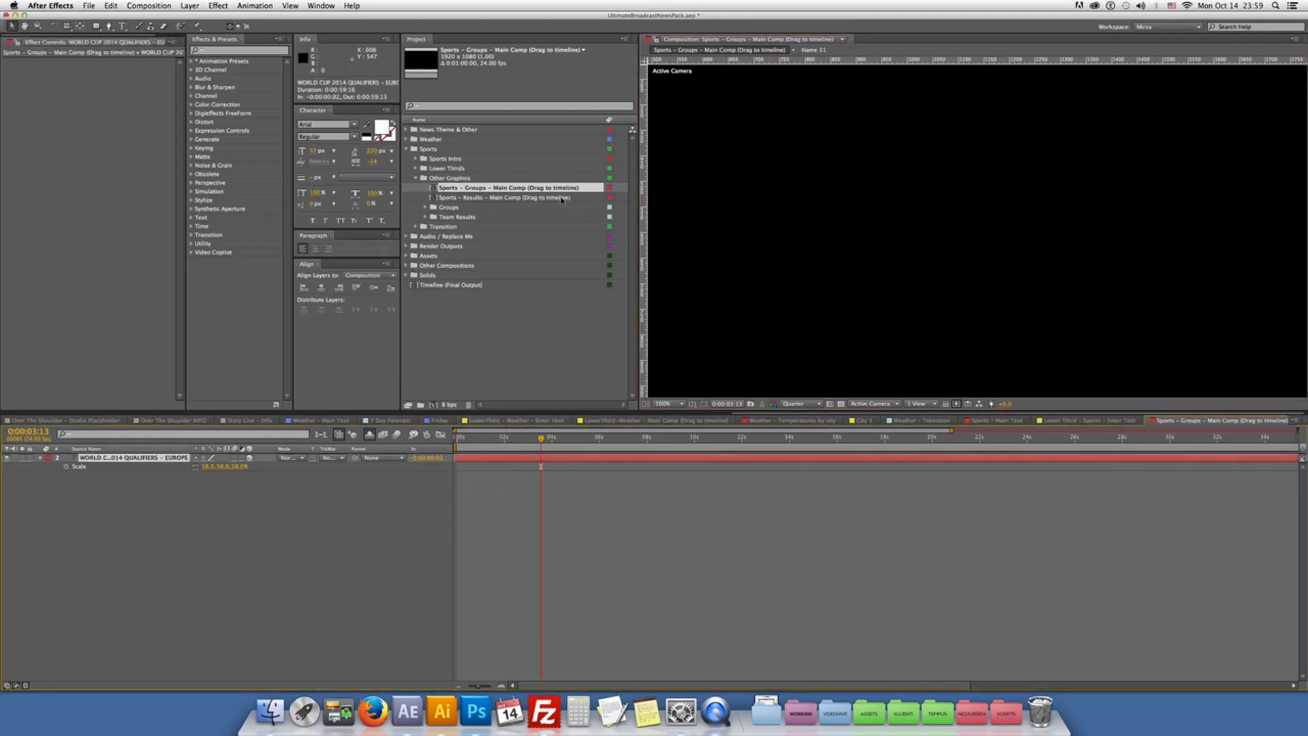
Open Sports – Results – Main Comp, set its preview resolution to Quarter, and fit the whole results board in view
double_click(500, 197)
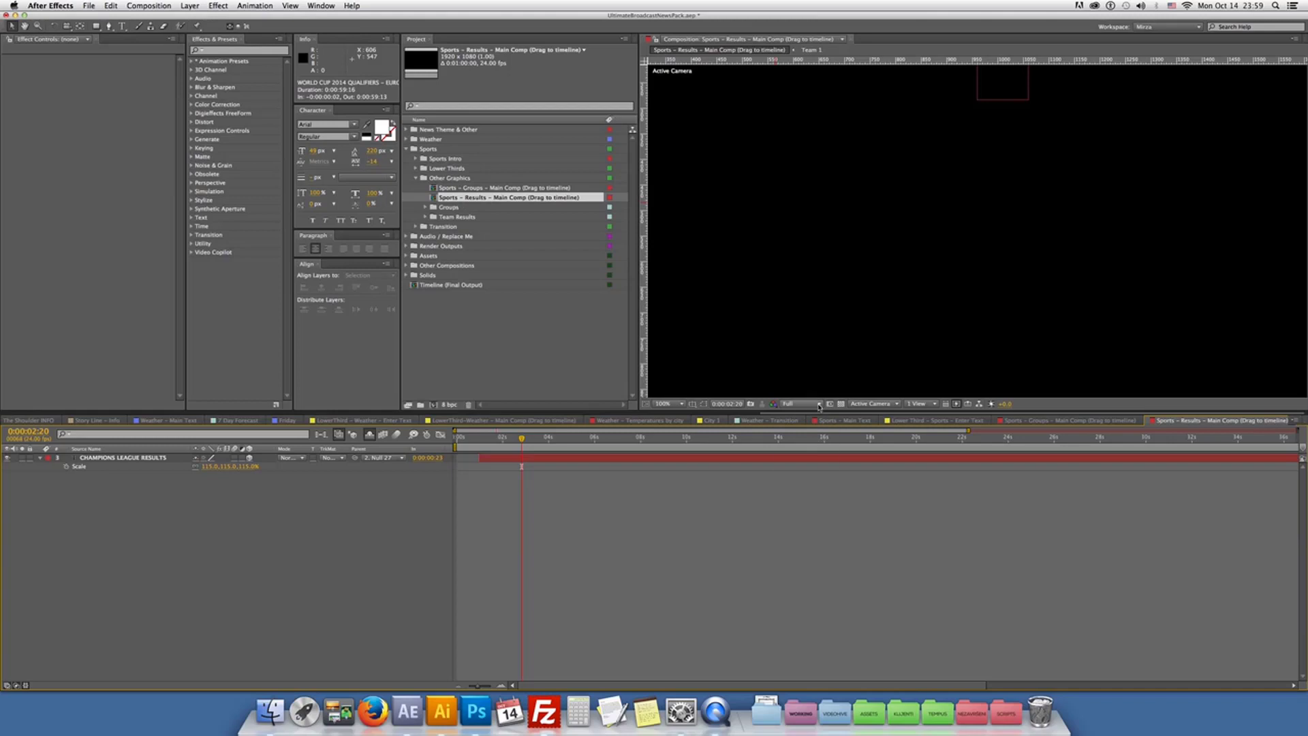
left_click(799, 404)
left_click(807, 457)
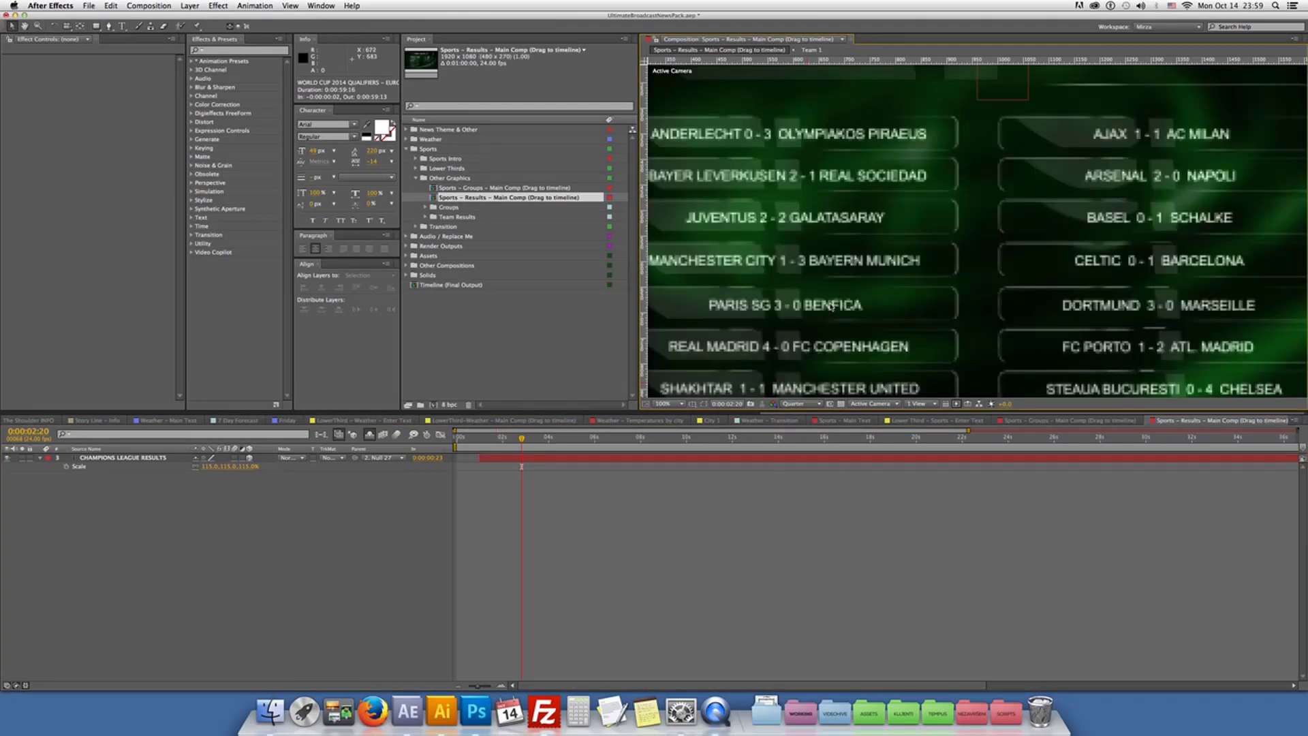
scroll(832, 306, "down", 2)
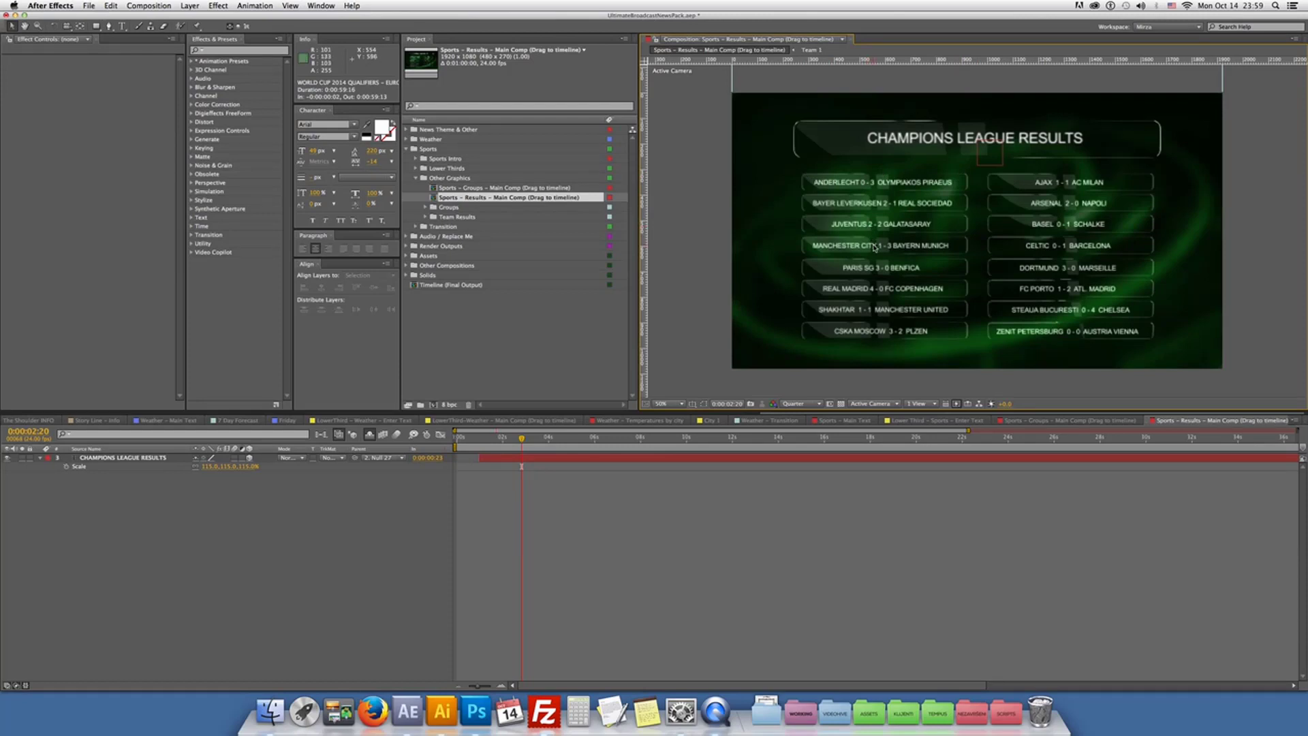
View the Name 1 and Name 7 compositions from the Groups folder
left_click(425, 207)
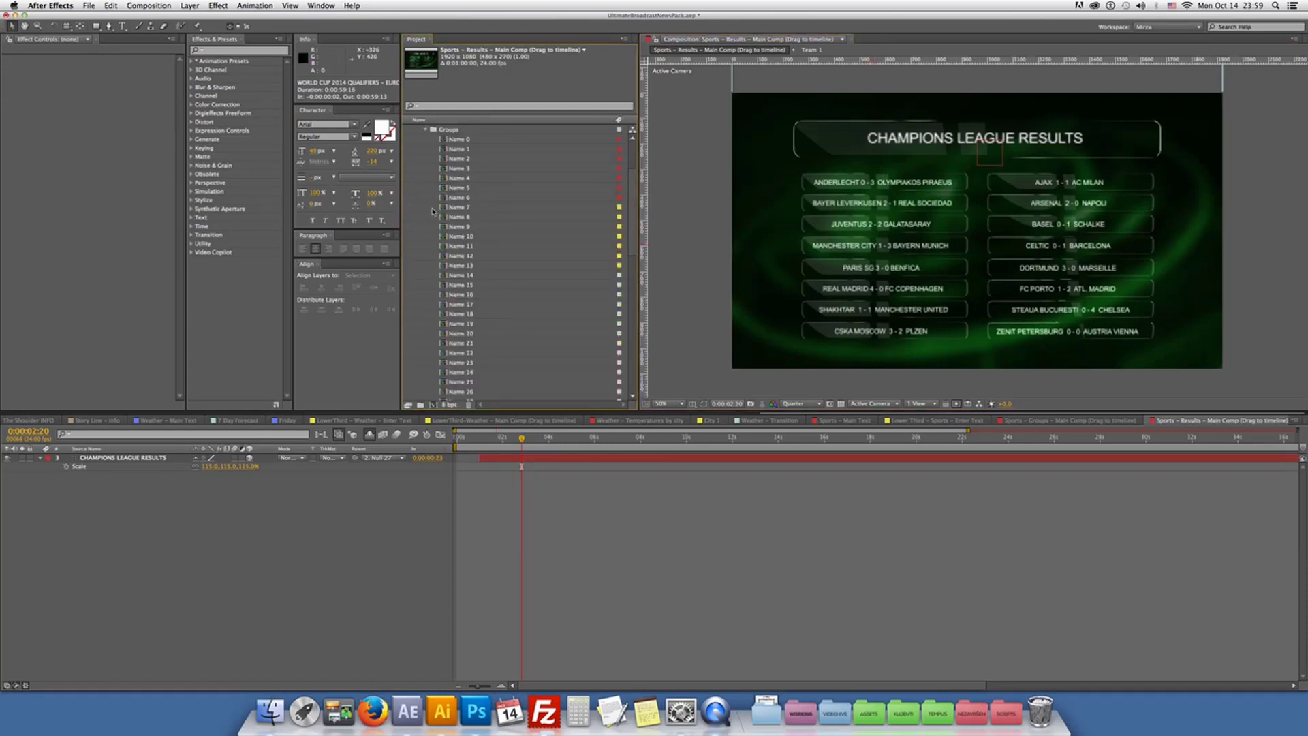
scroll(433, 211, "up", 4)
left_click(506, 188)
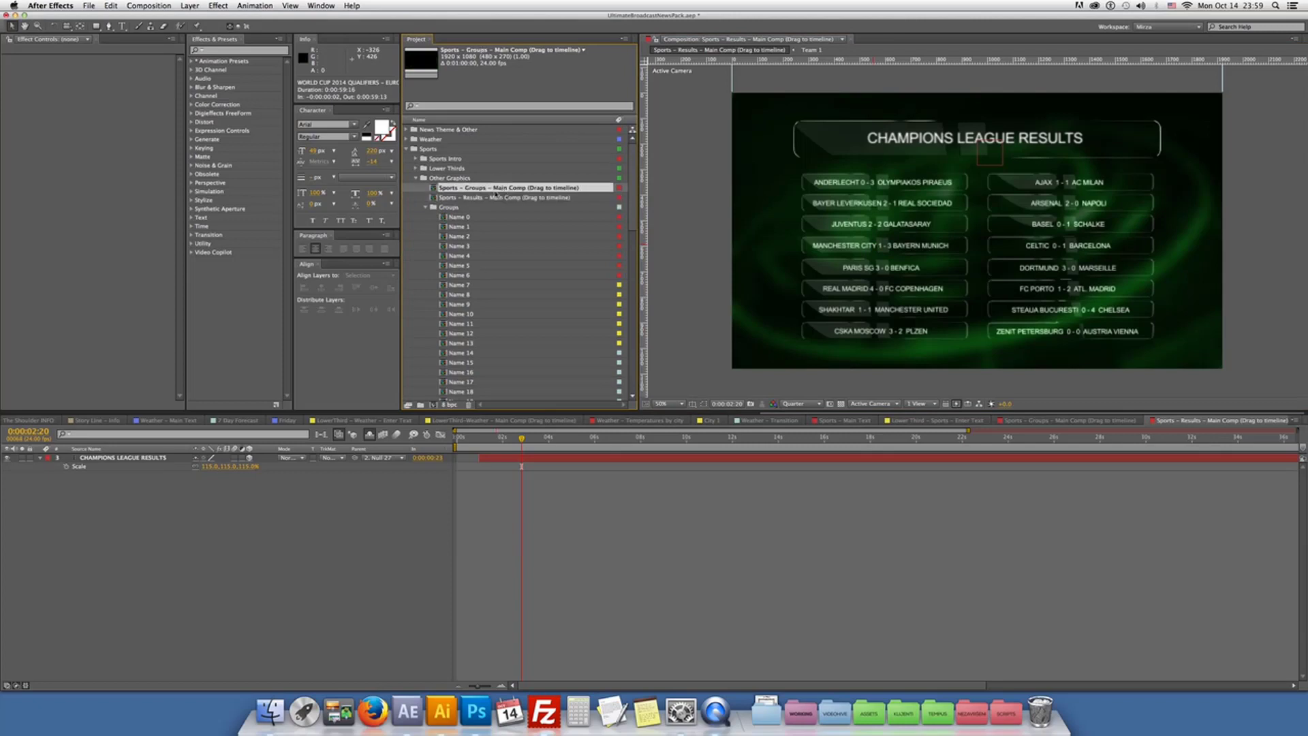
double_click(457, 226)
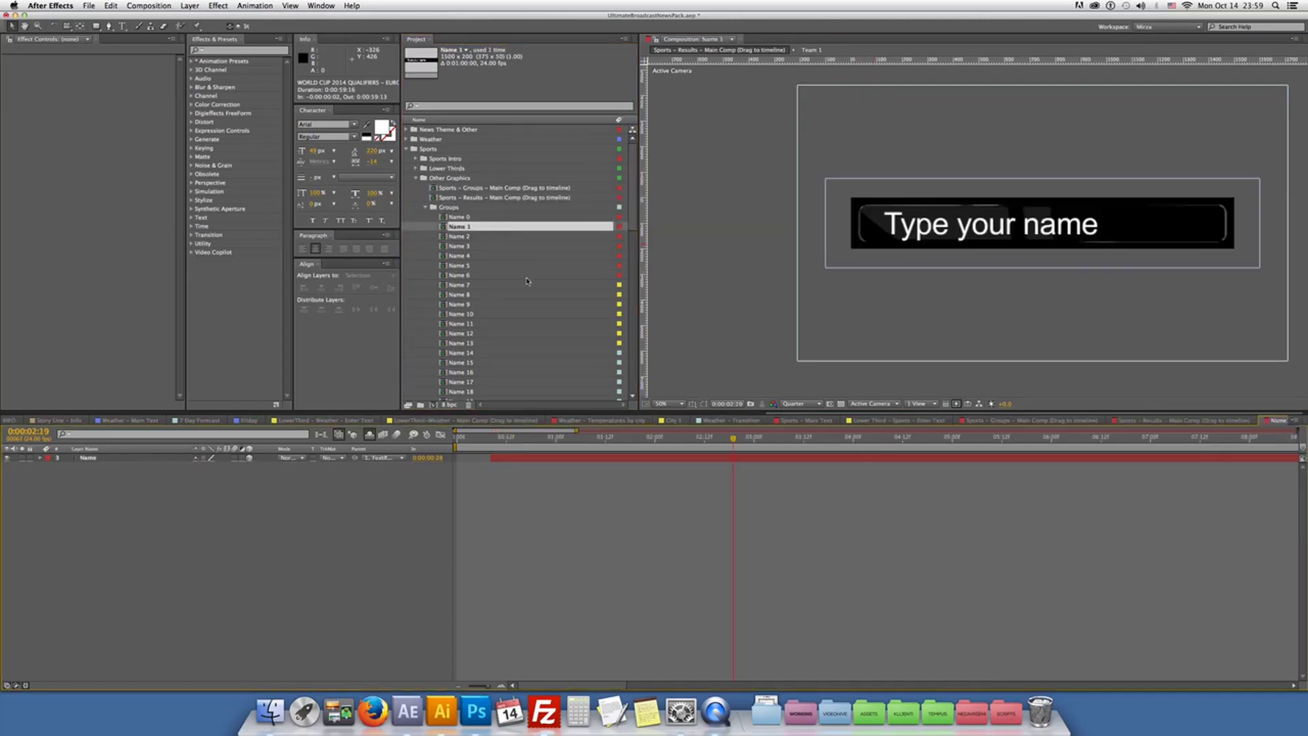
left_click(458, 285)
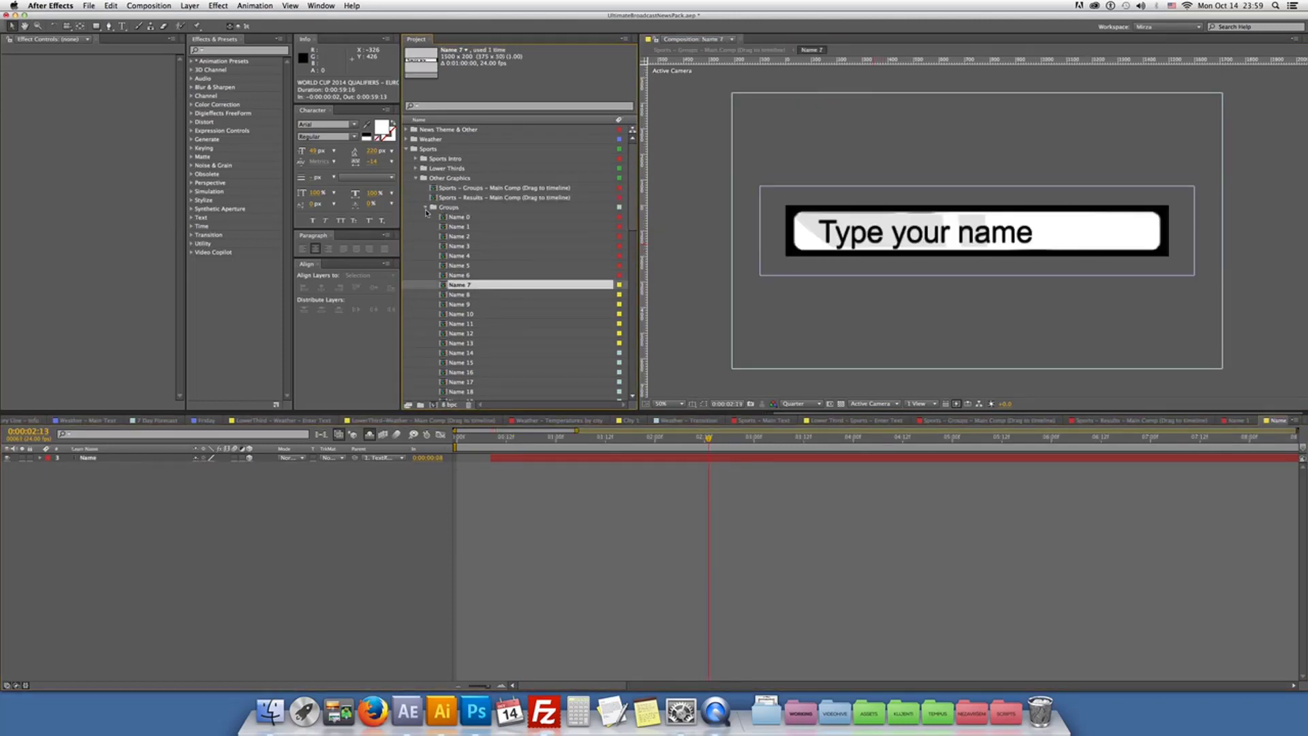
Collapse Groups and view Team 2, Team 7 and Team 13 from the Team Results folder, closing the folder when done
left_click(426, 207)
left_click(426, 217)
double_click(475, 236)
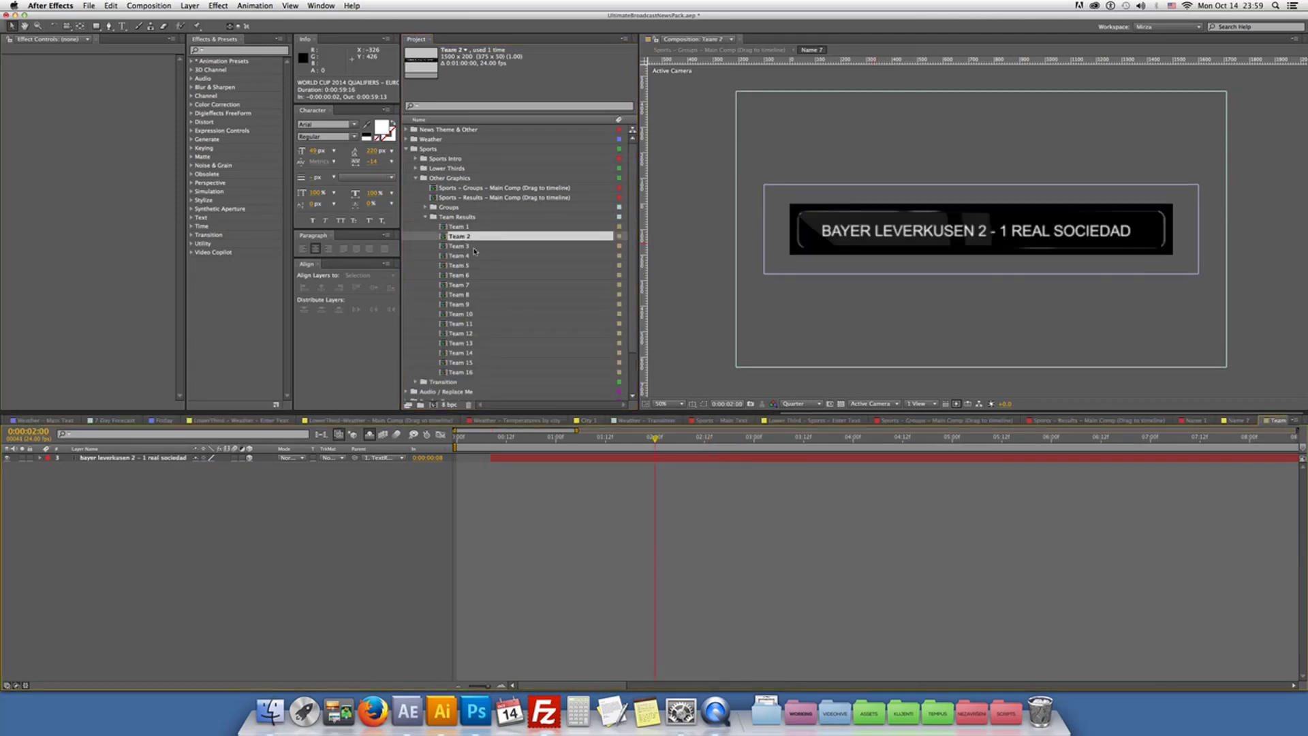
double_click(484, 287)
double_click(486, 344)
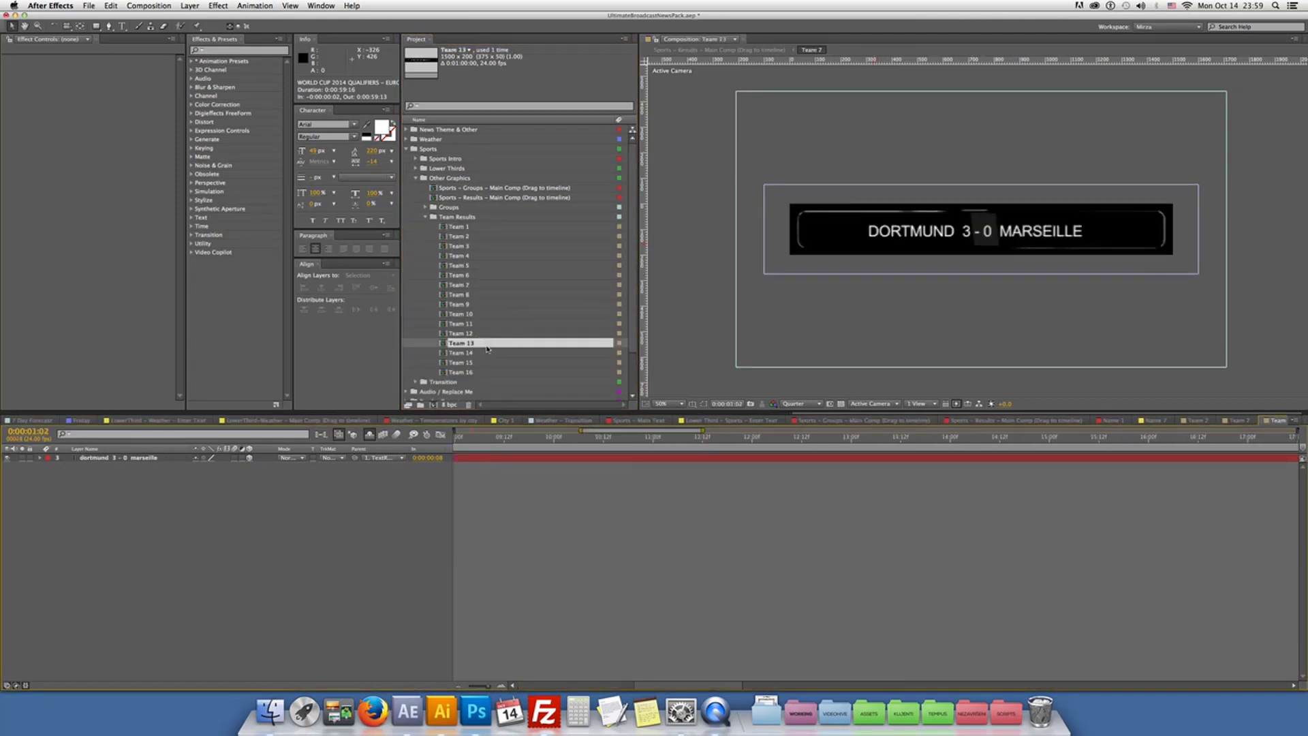
left_click(425, 217)
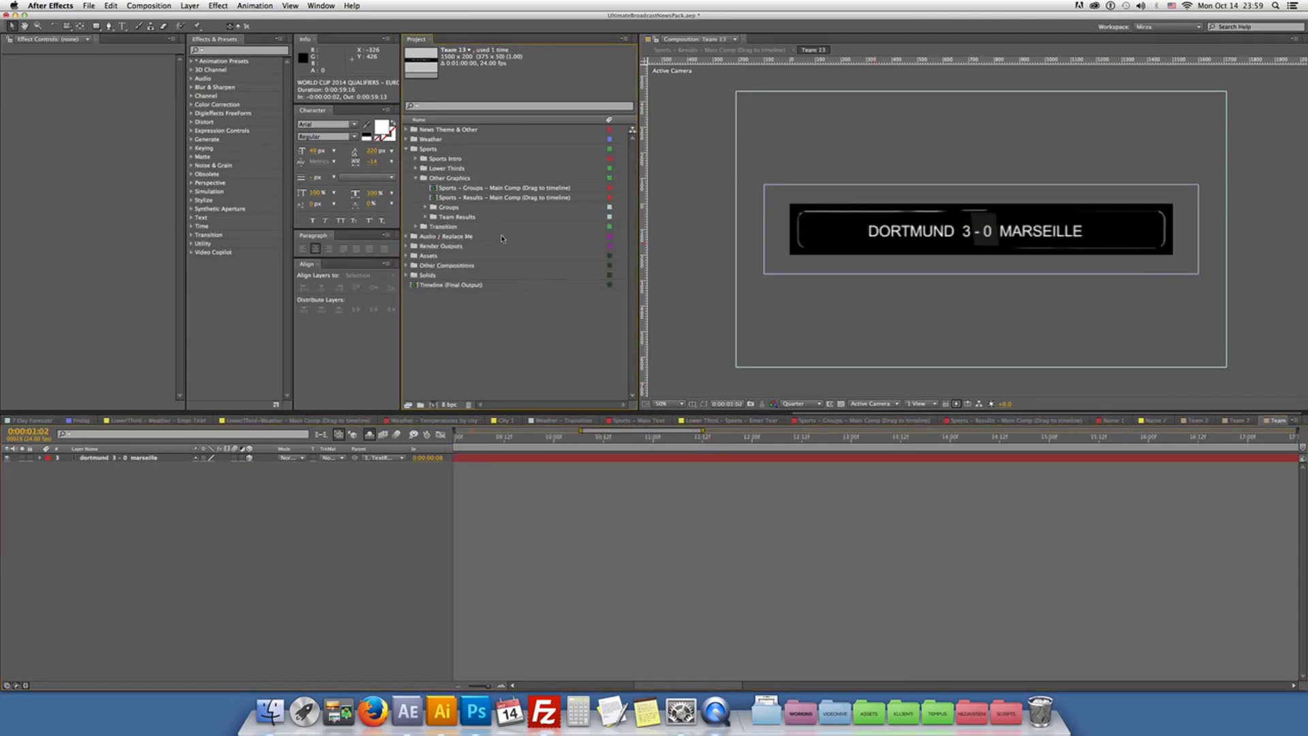
Return to Sports – Results – Main Comp and duplicate the Team 16 composition three times in the Team Results folder
double_click(496, 196)
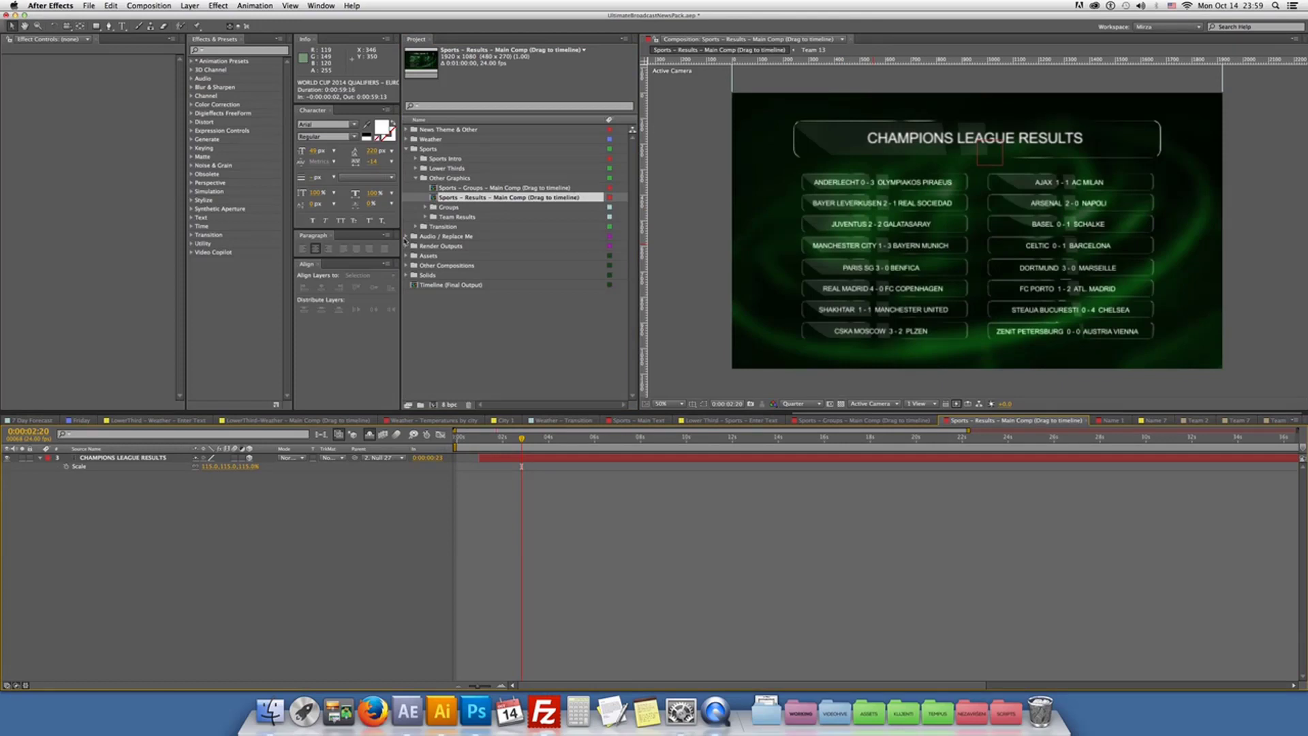
left_click(425, 217)
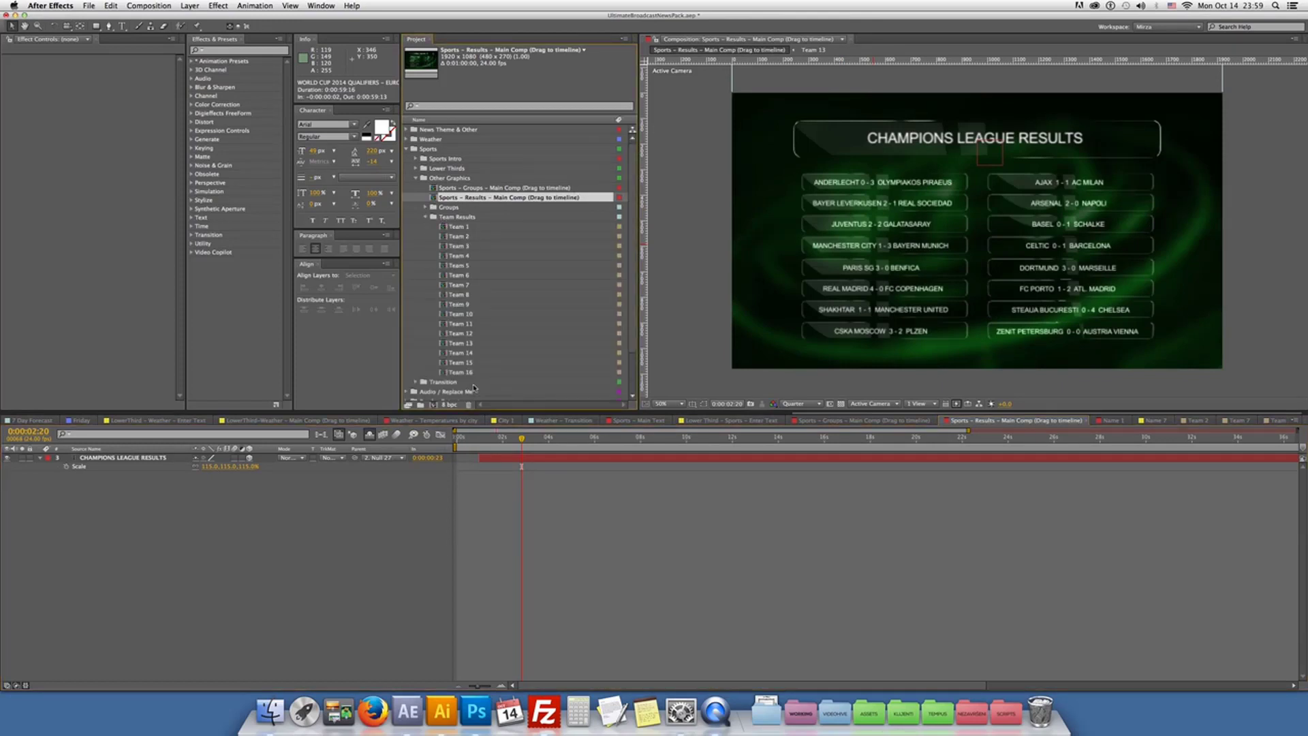
left_click(466, 372)
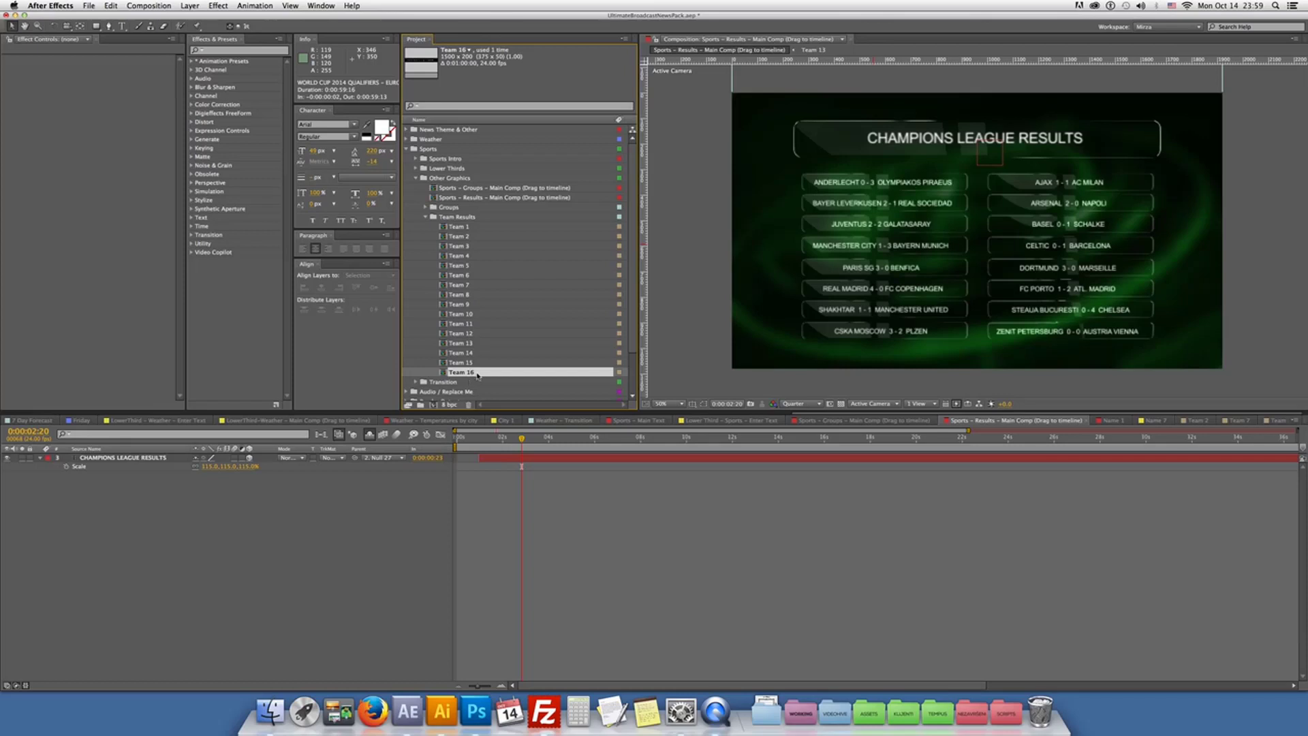
key("super+d")
key("super+d")
key("super+d")
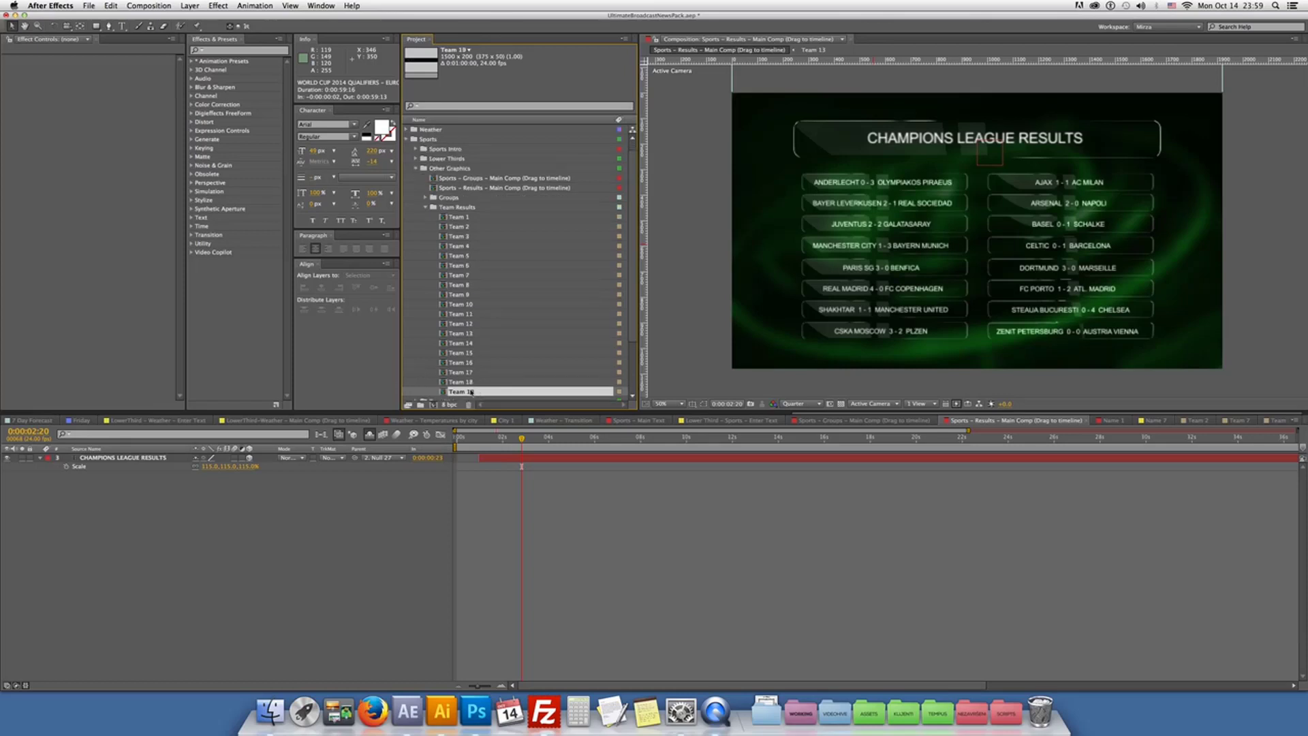
Add Team 19 to the results composition, scale it to about 53%, and place it below the first column of results
left_click_drag(481, 391, 878, 250)
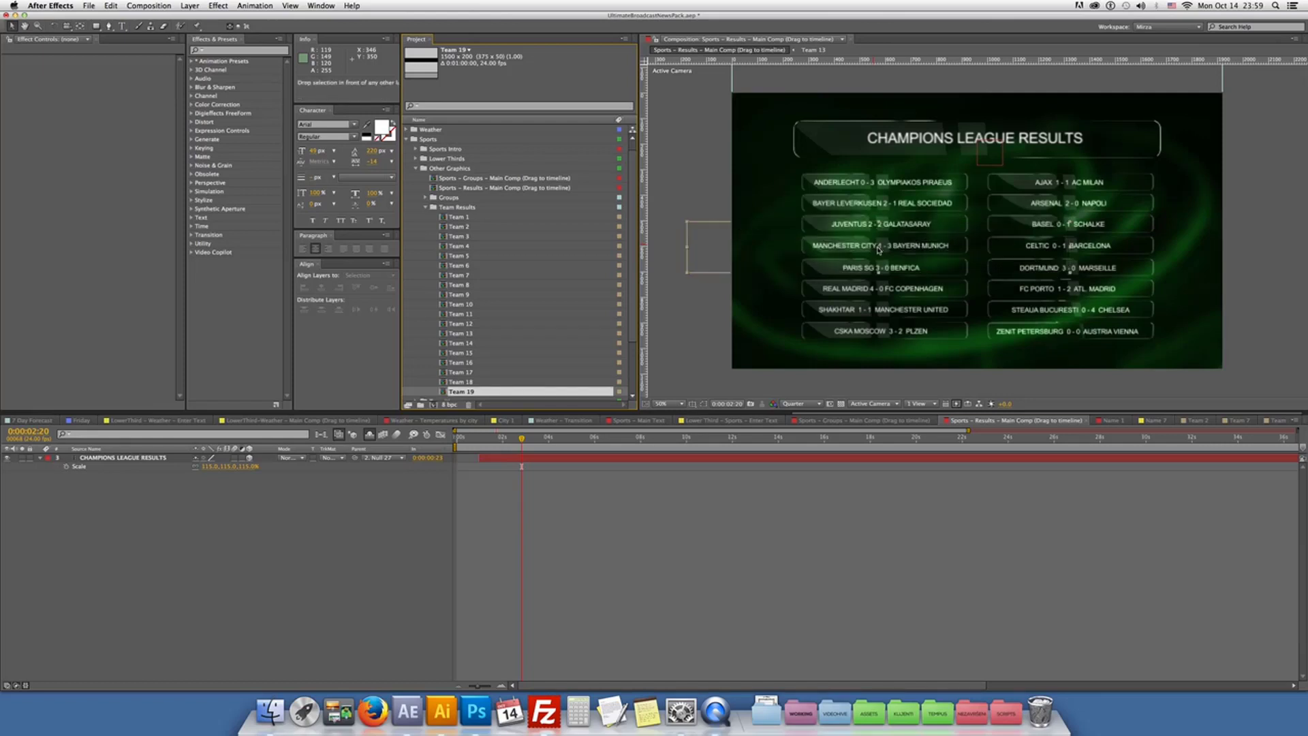
key("s")
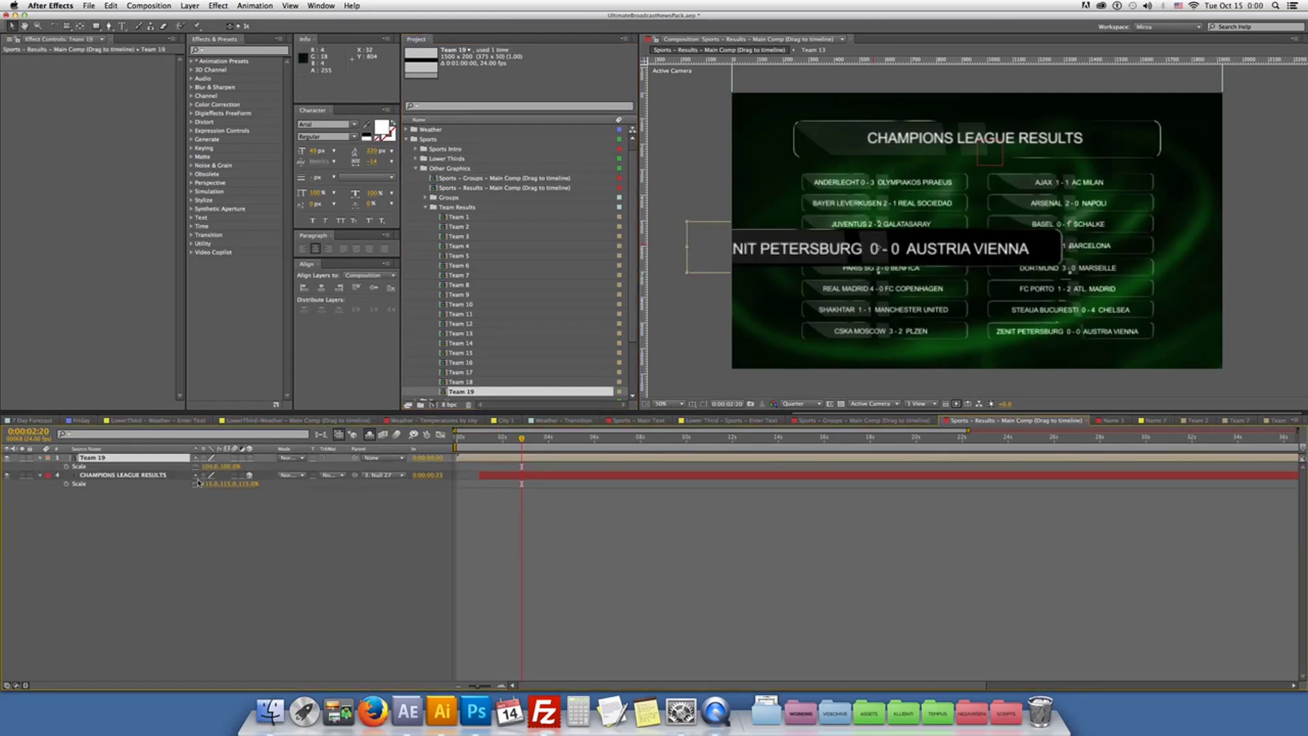
mouse_move(204, 468)
left_mouse_down()
mouse_move(176, 466)
mouse_move(194, 468)
left_mouse_up()
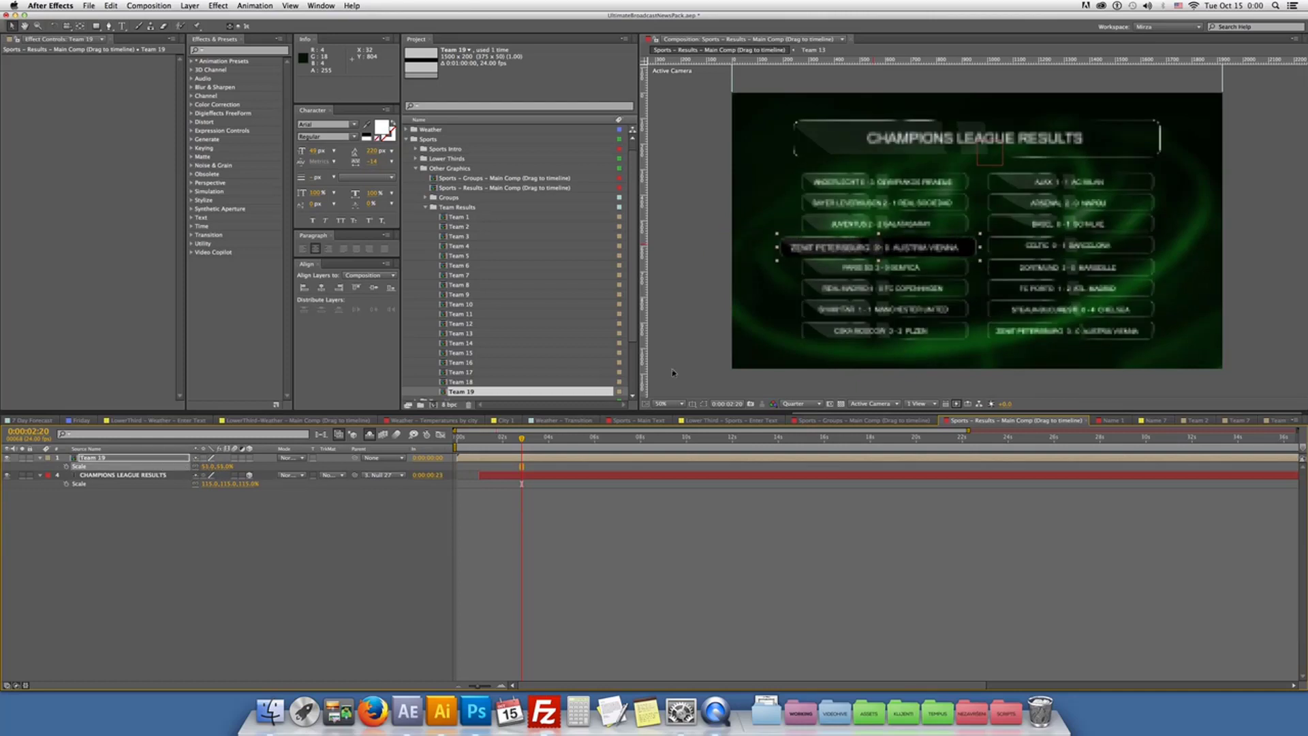
left_click_drag(847, 249, 864, 359)
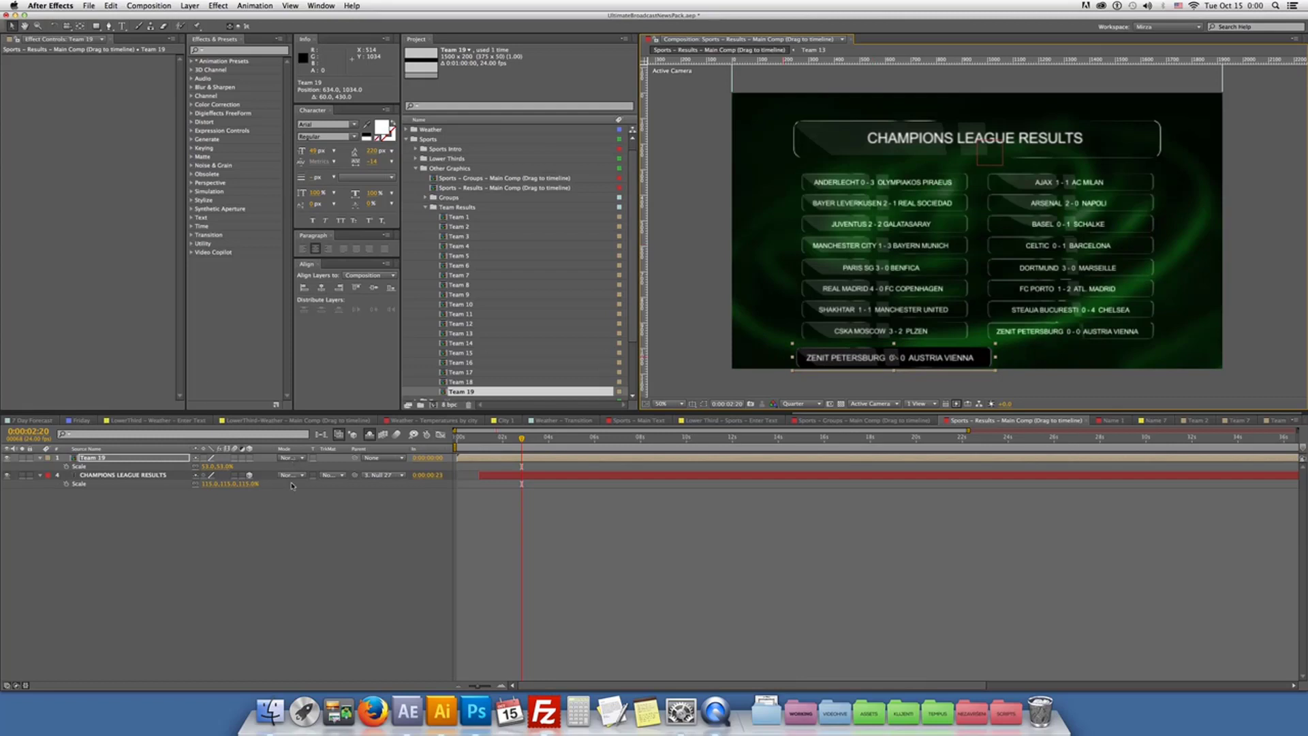
Set the Team 19 layer's blending mode to Add and move it to about 904, 1012, centred beneath both result columns
left_click(287, 458)
left_click(308, 382)
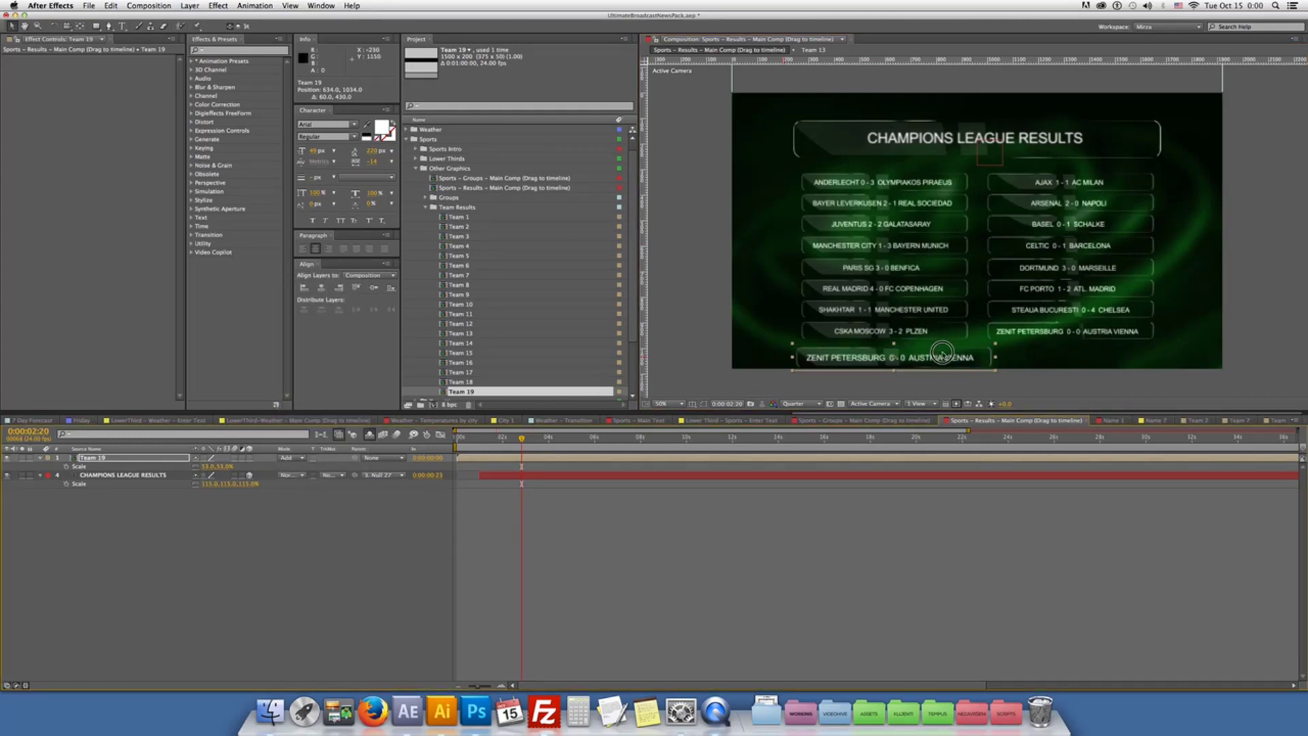
left_click_drag(942, 352, 1011, 347)
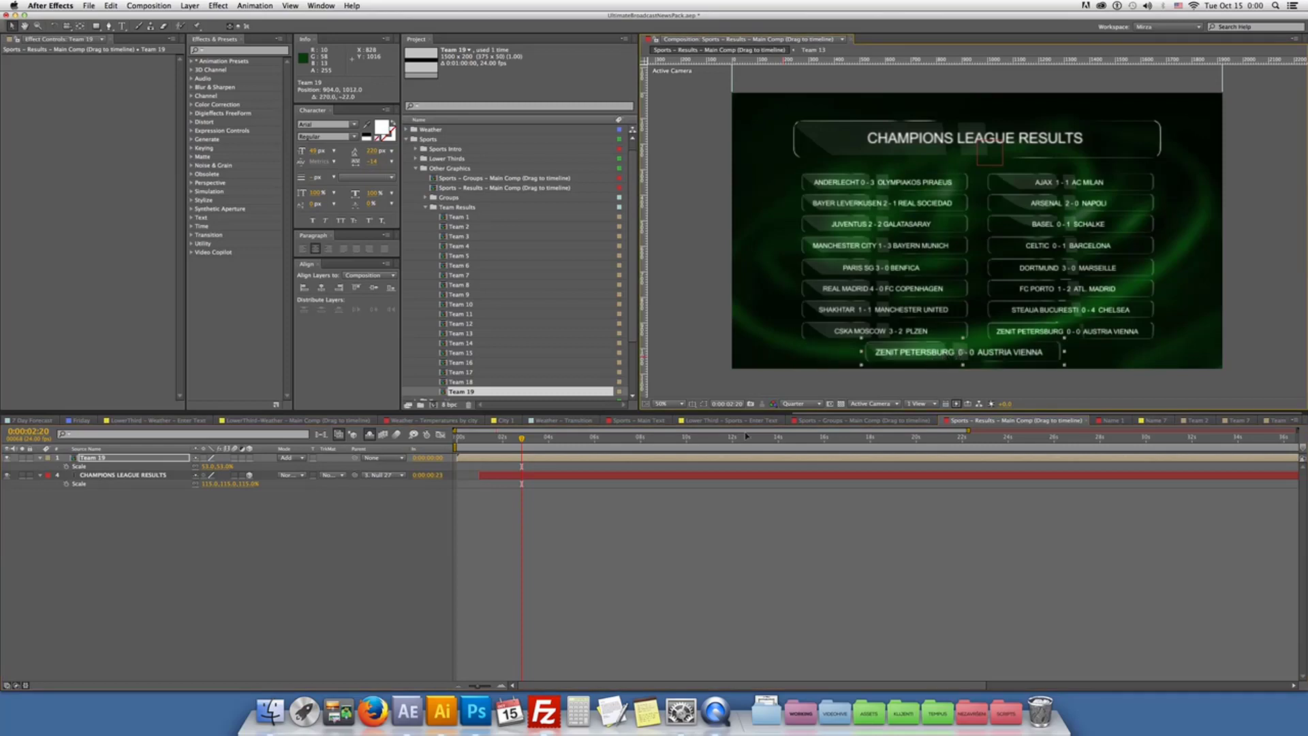
Shift the Team 19 layer to start at 0:00:01:15, and collapse the Team Results and Other Graphics folders
left_click(478, 439)
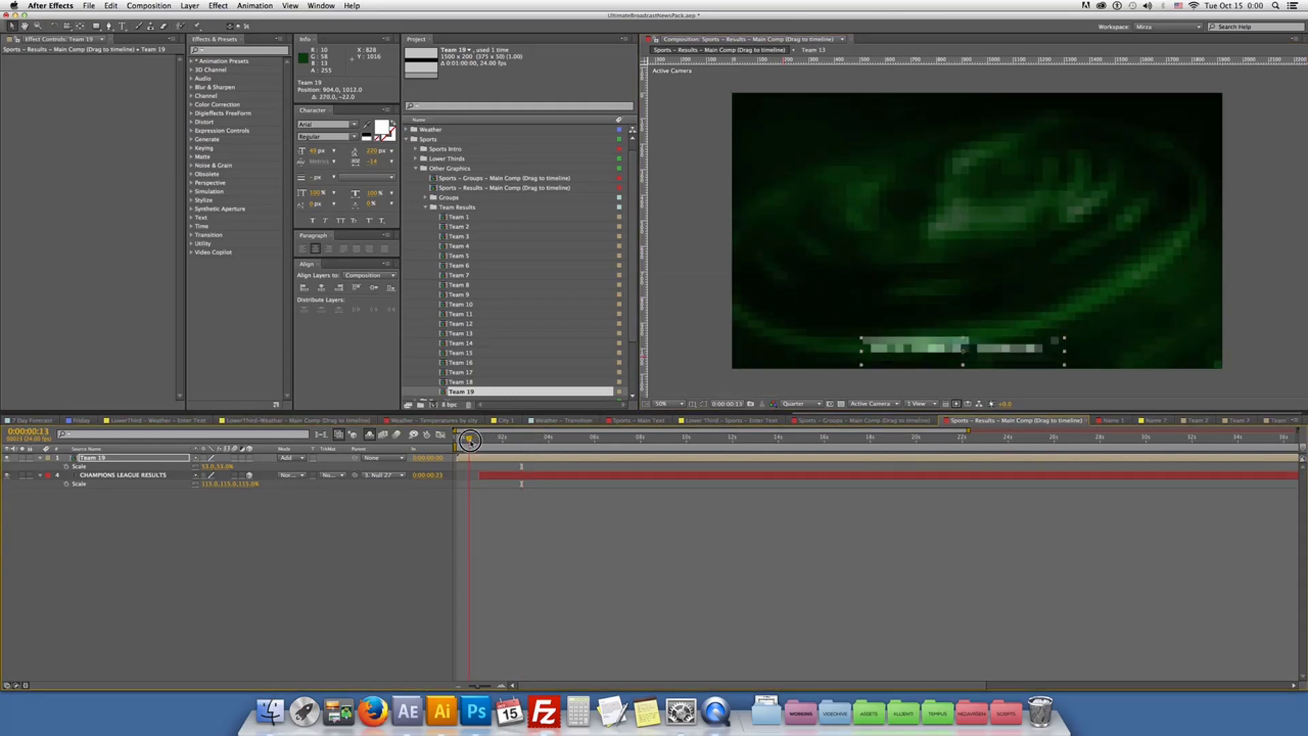
left_click_drag(484, 442, 512, 441)
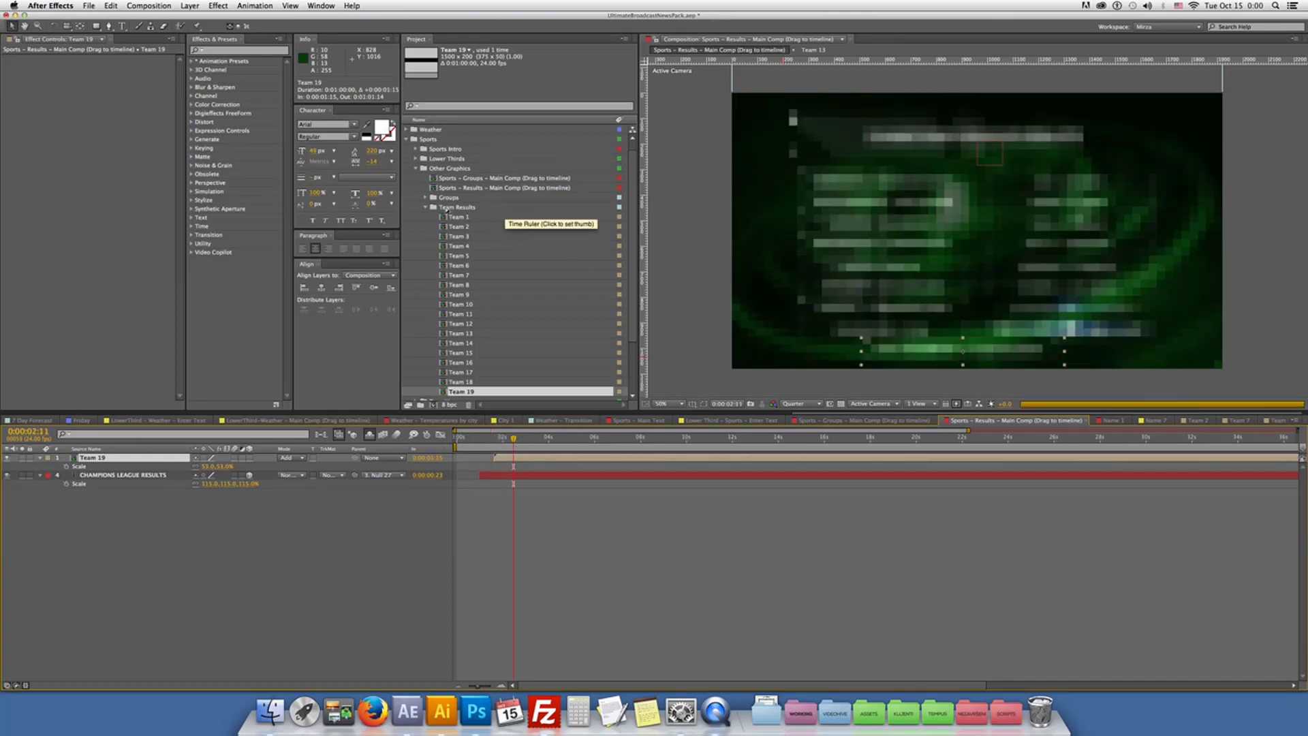
left_click(416, 168)
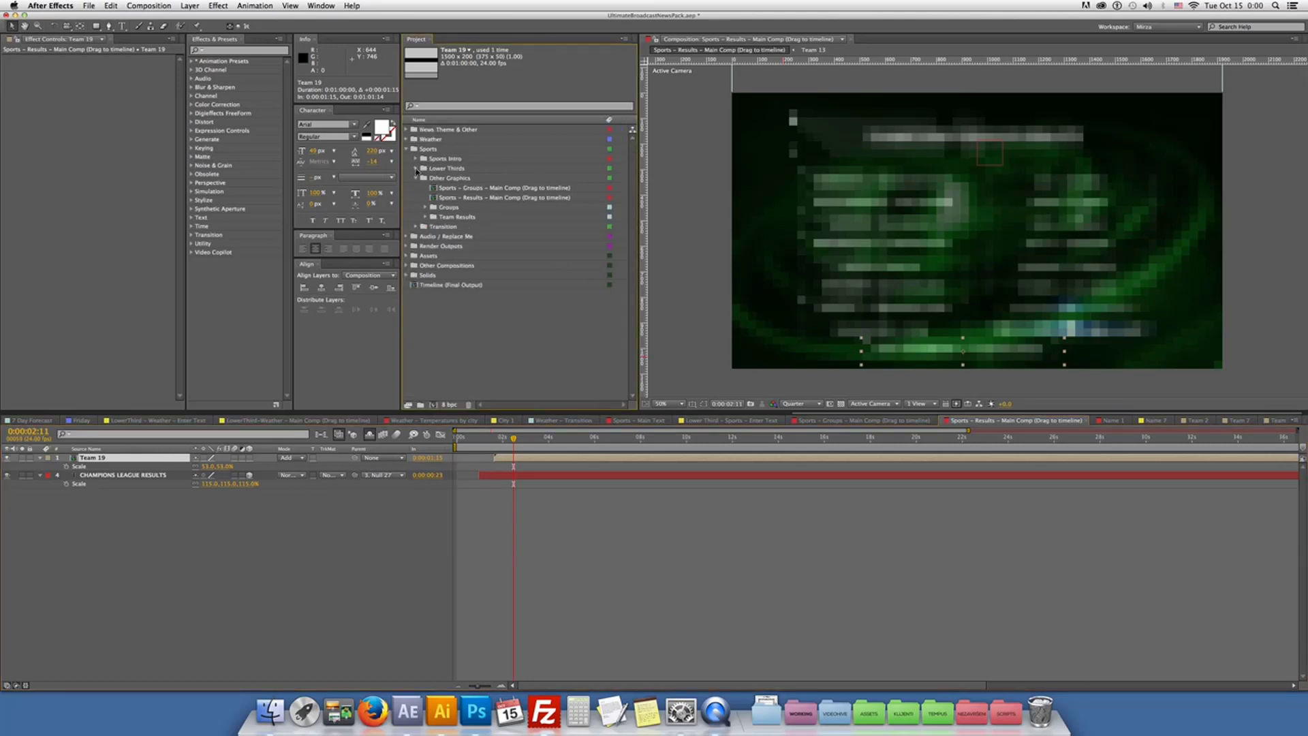
left_click(415, 178)
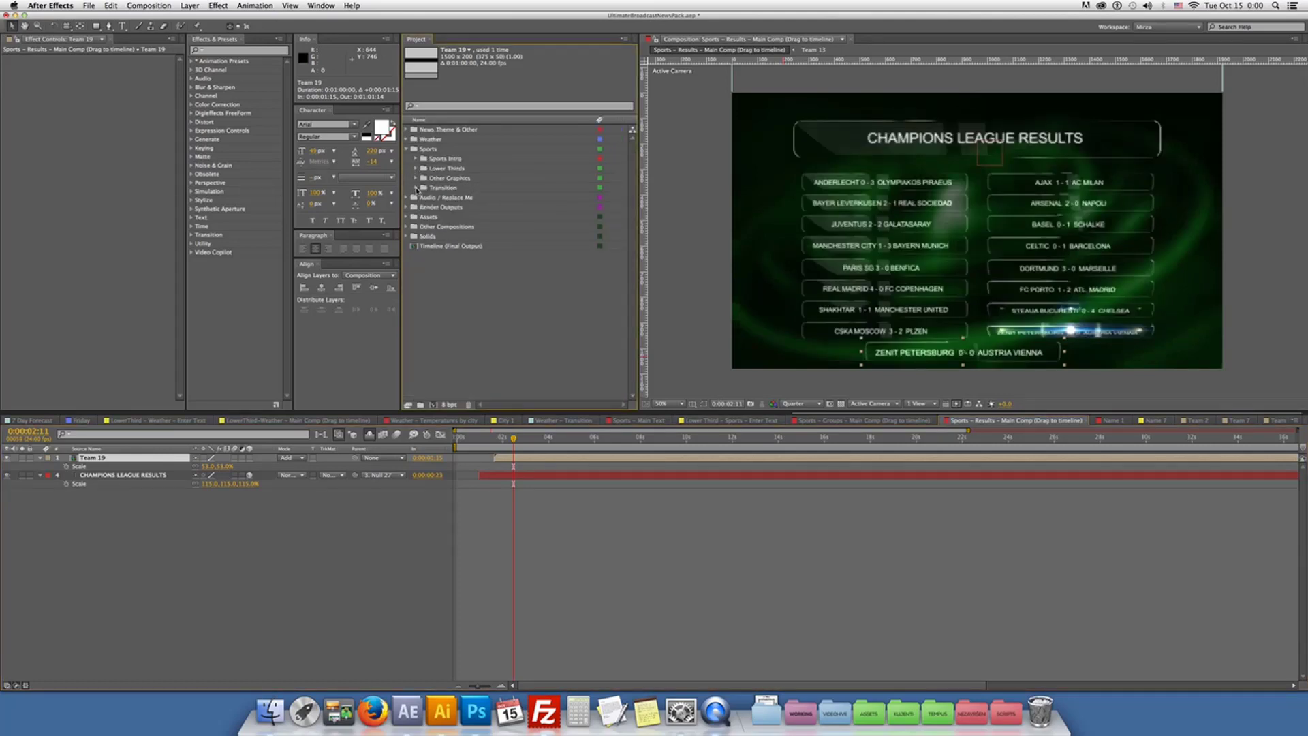
View the contents of the Transition folder inside Sports, and collapse the Sports folder
left_click(416, 187)
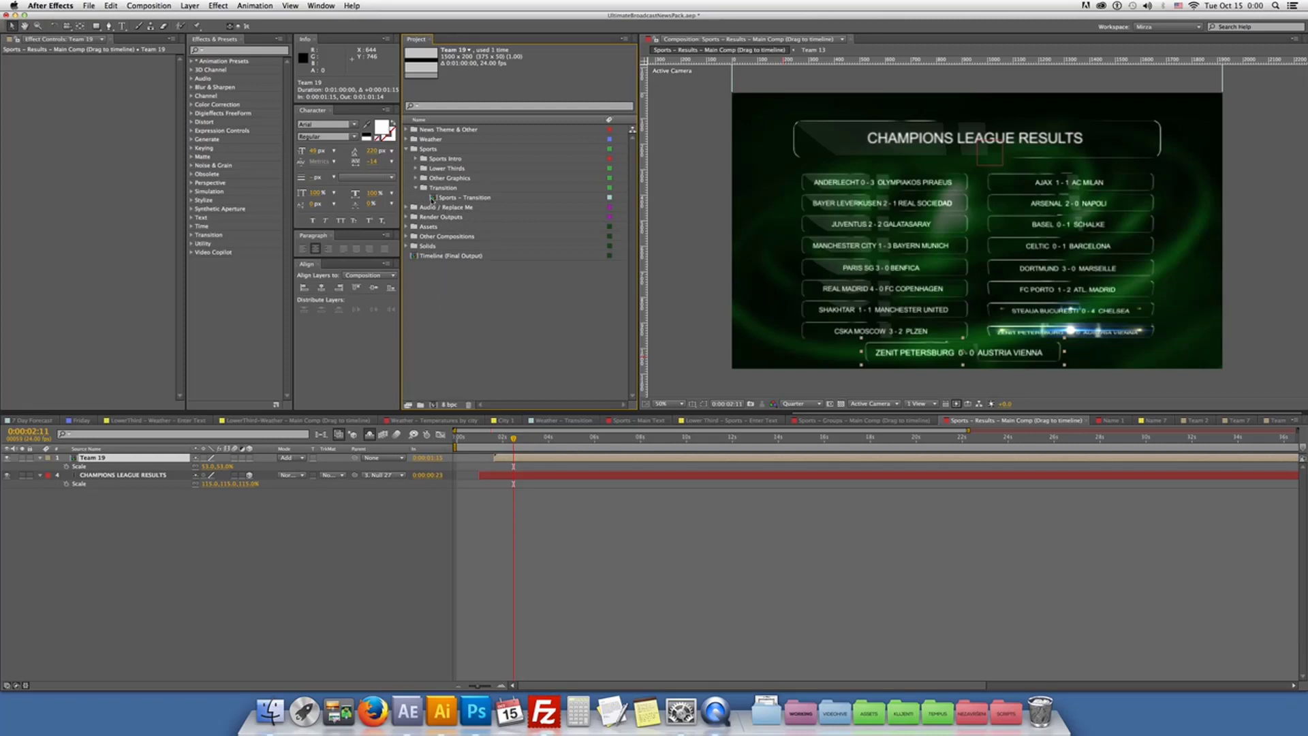
left_click(416, 188)
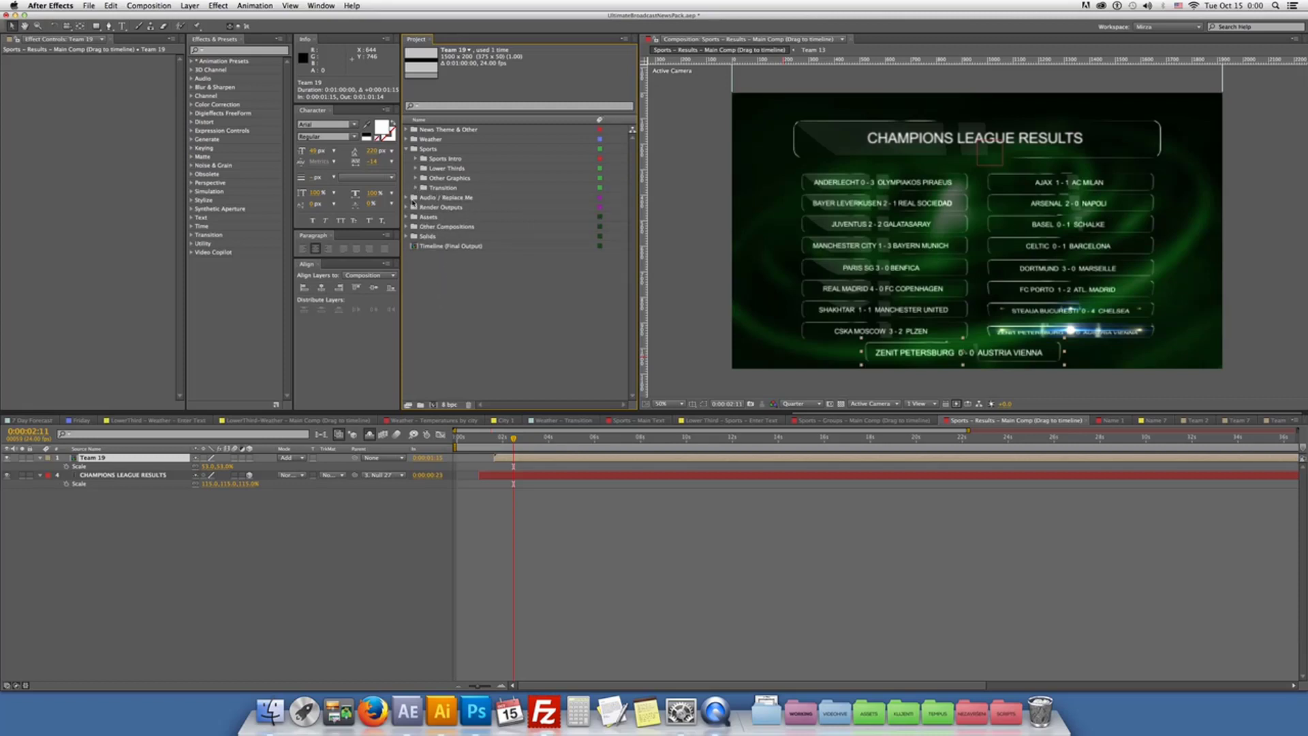
left_click(406, 148)
Open News – Intro – Main Comp, show the Color Change layer's 4-Color Gradient settings, and collapse the News Theme & Other folder
left_click(407, 131)
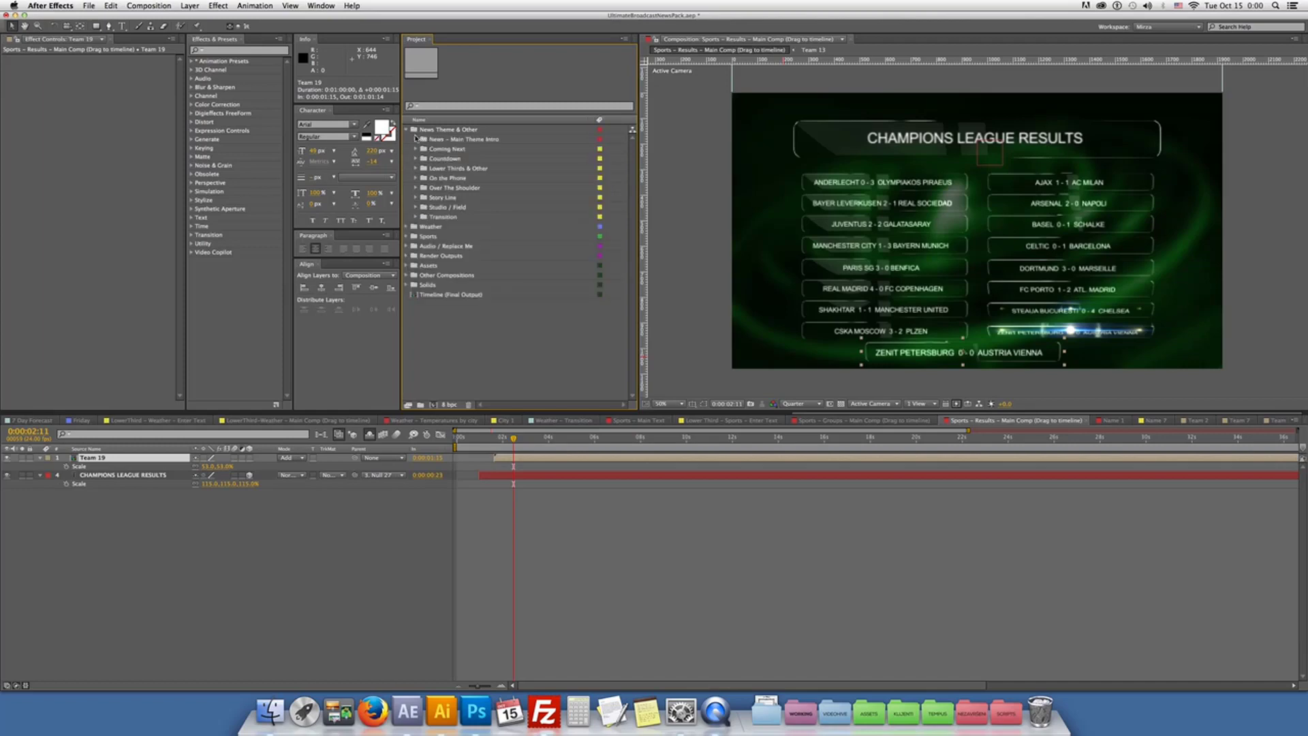
left_click(416, 139)
left_click(470, 149)
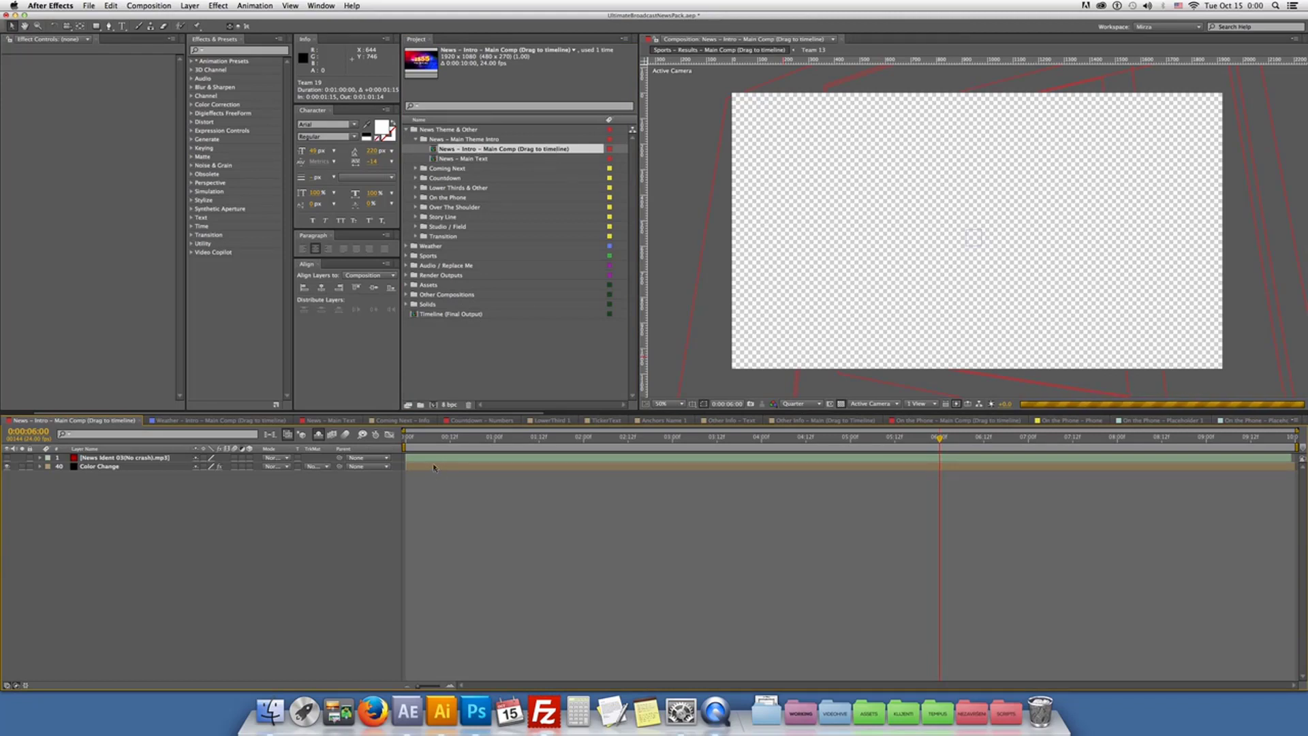
left_click(99, 466)
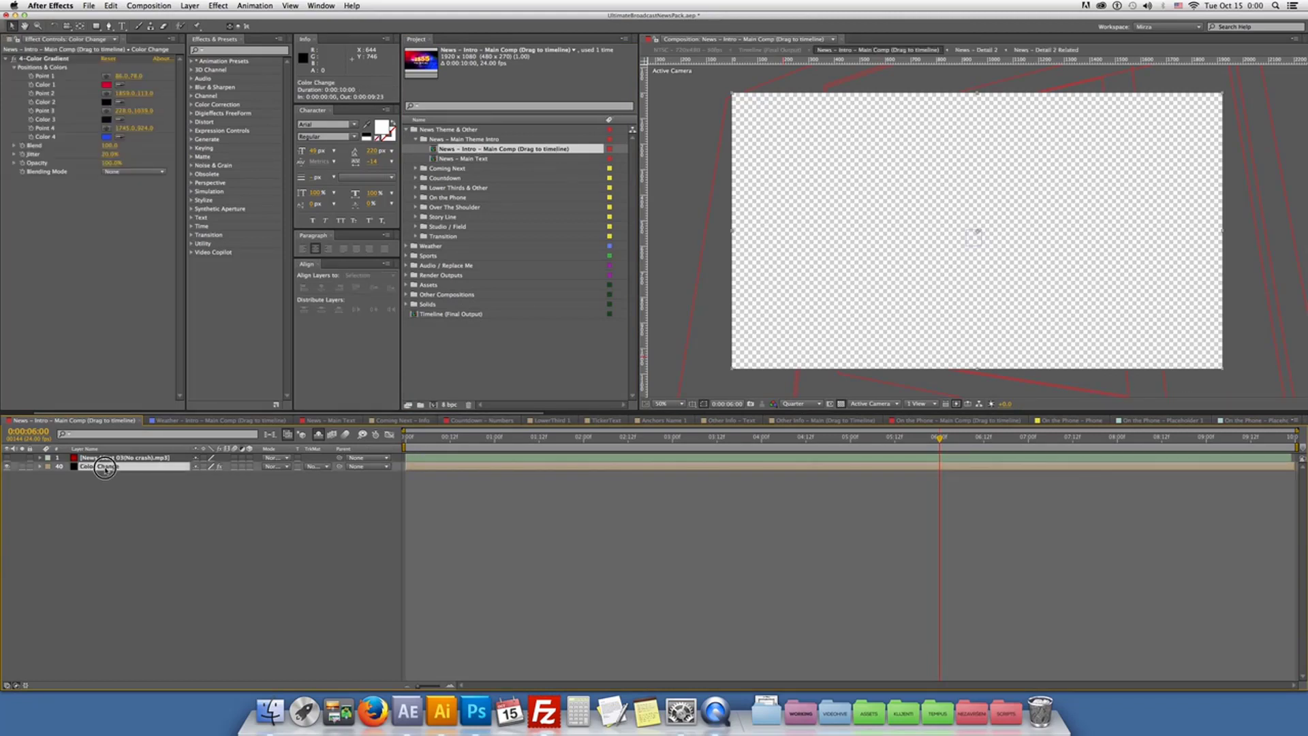
left_click(48, 59)
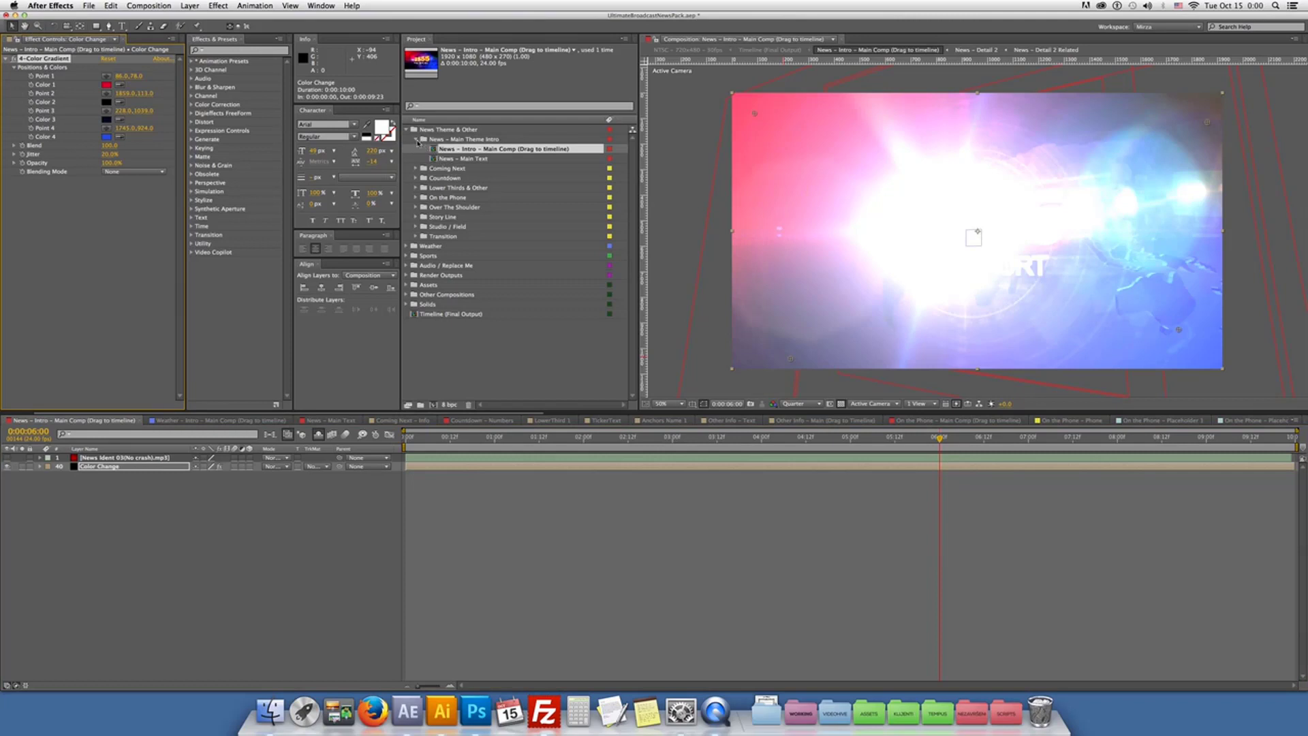
left_click(416, 139)
left_click(407, 130)
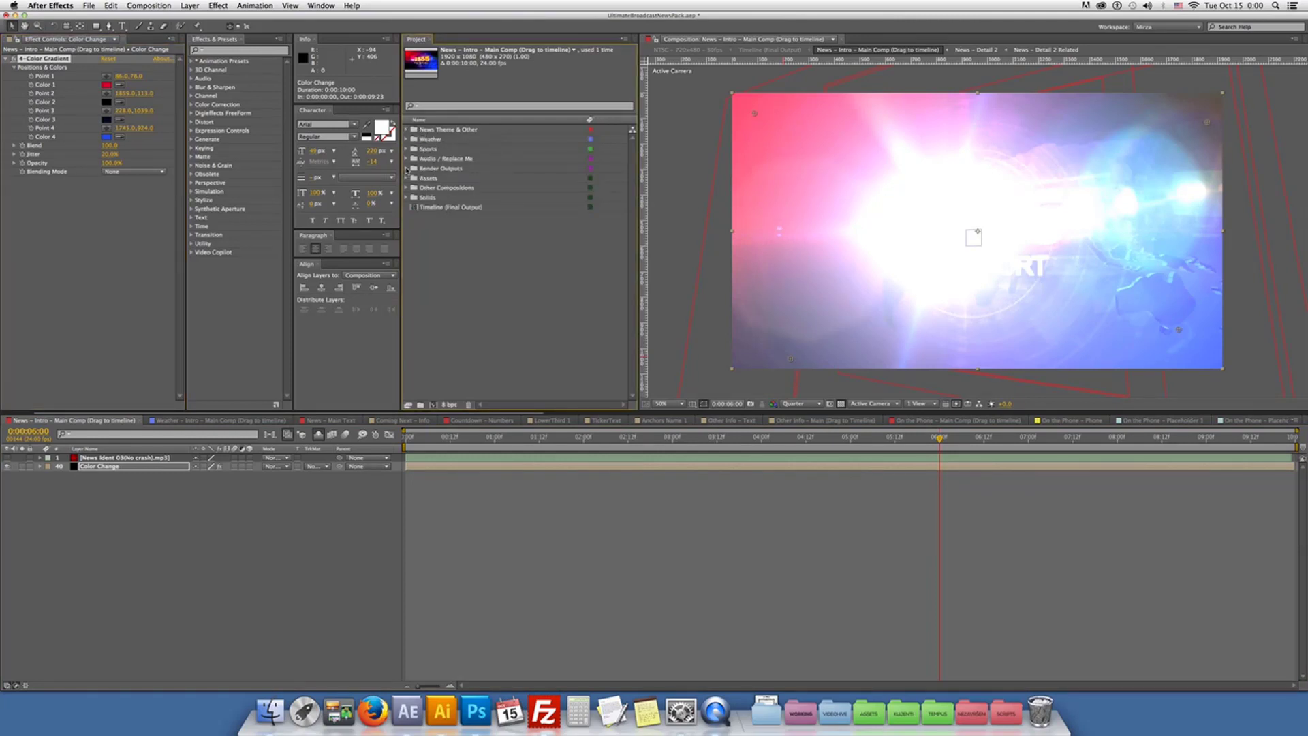
Bring up the footage replacement file chooser for News Countdown 04 short.mp3 in the Audio / Replace Me folder, and dismiss it
left_click(406, 158)
left_click(466, 168)
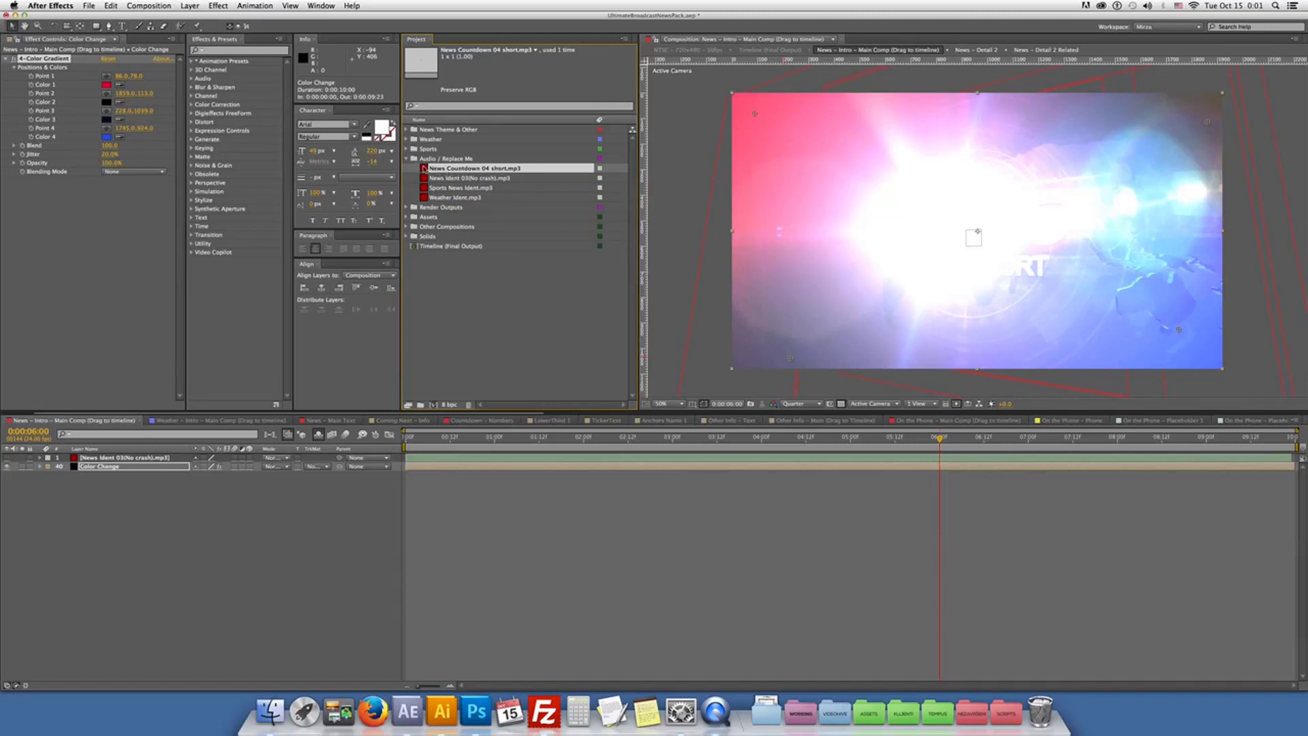
right_click(466, 170)
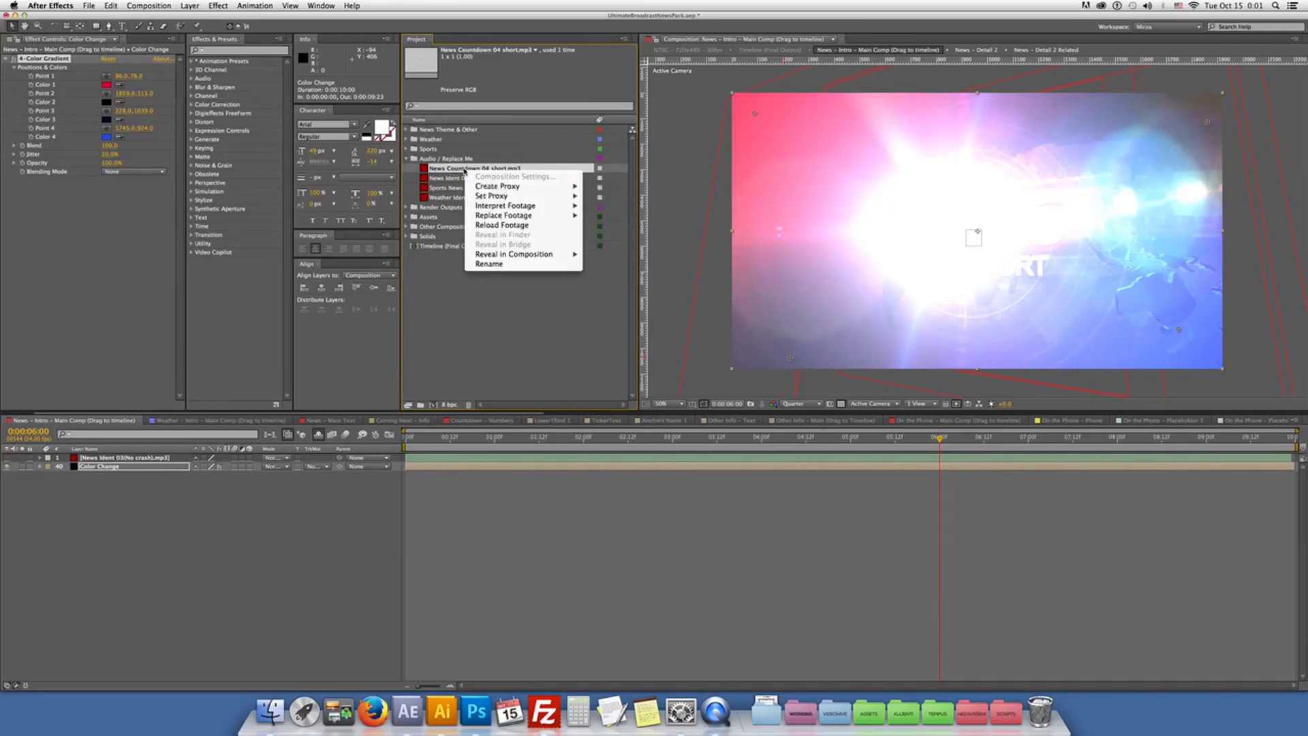
mouse_move(545, 215)
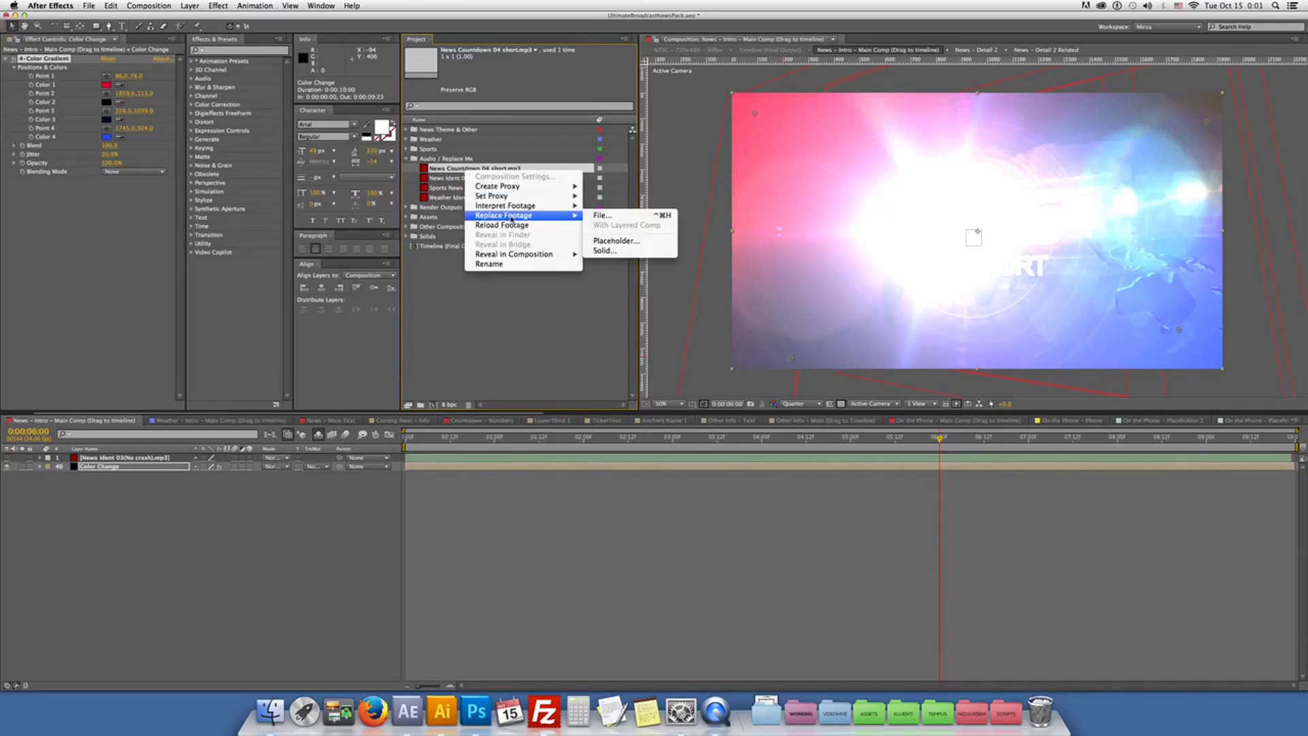
left_click(616, 216)
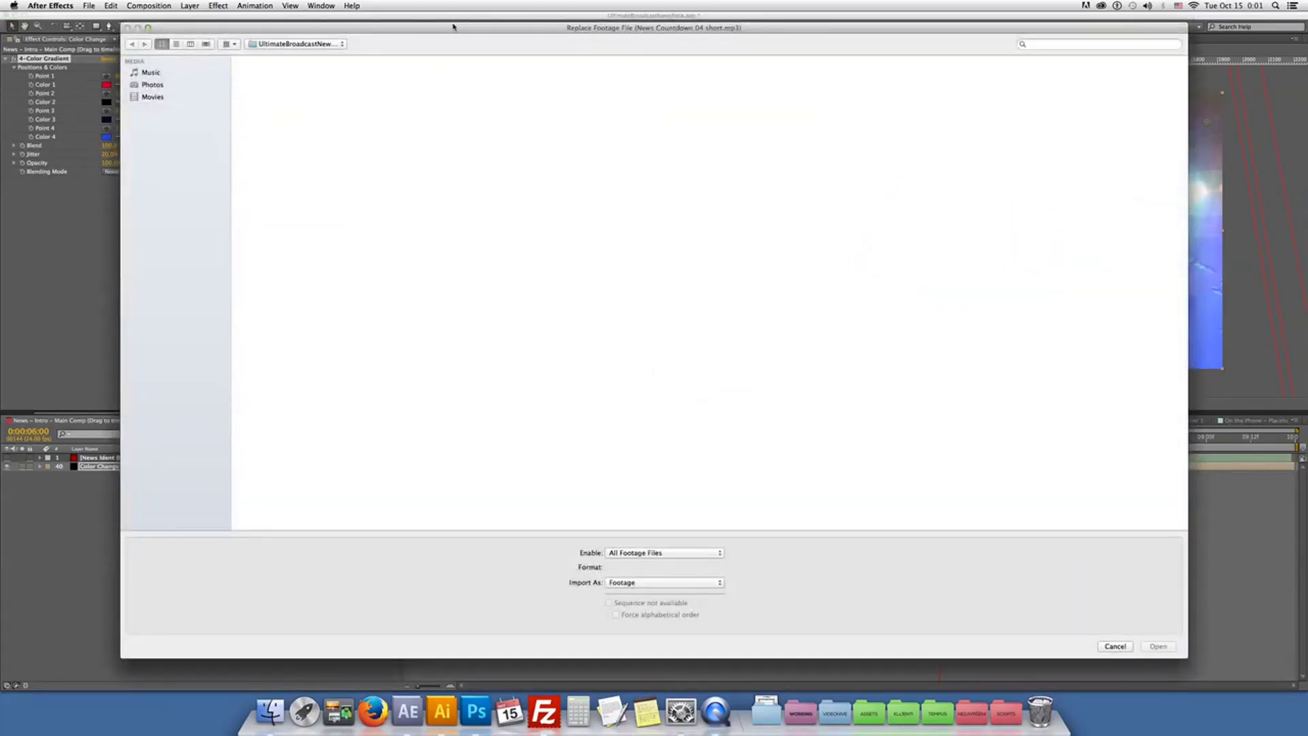
left_click_drag(449, 19, 498, 397)
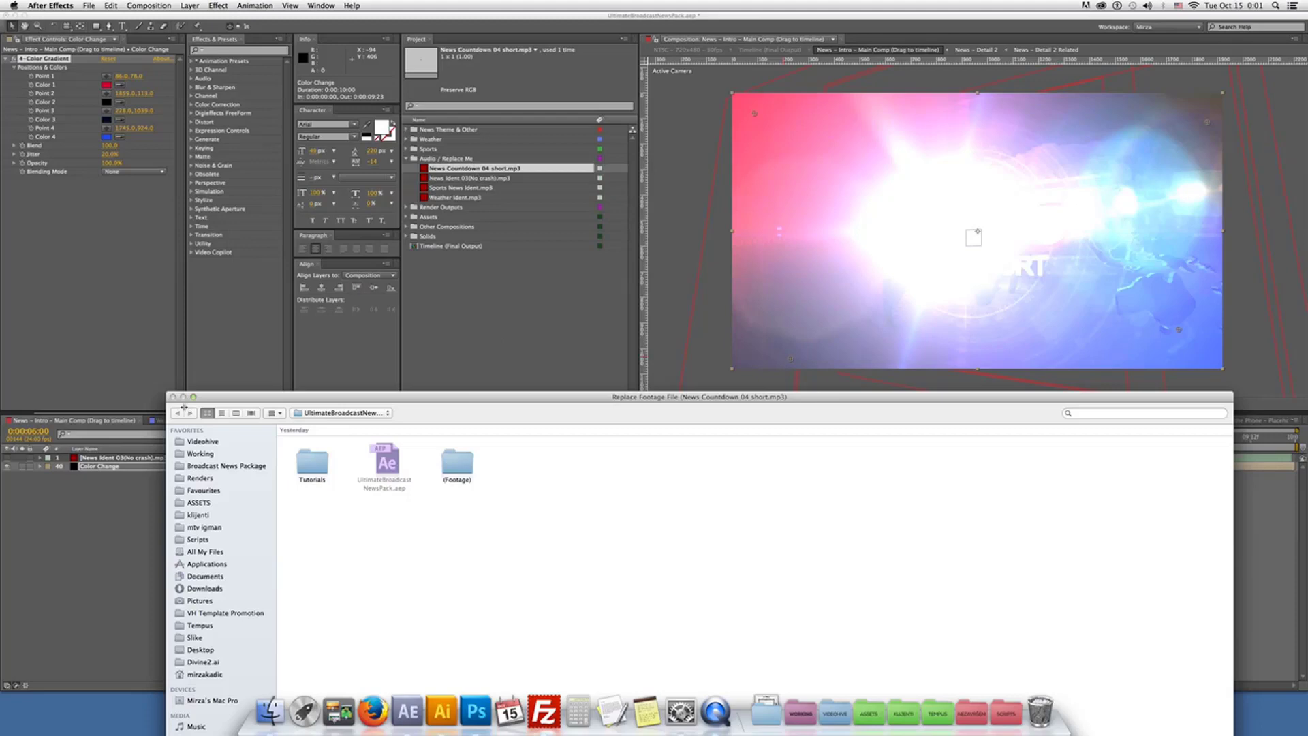
left_click_drag(747, 392, 458, 28)
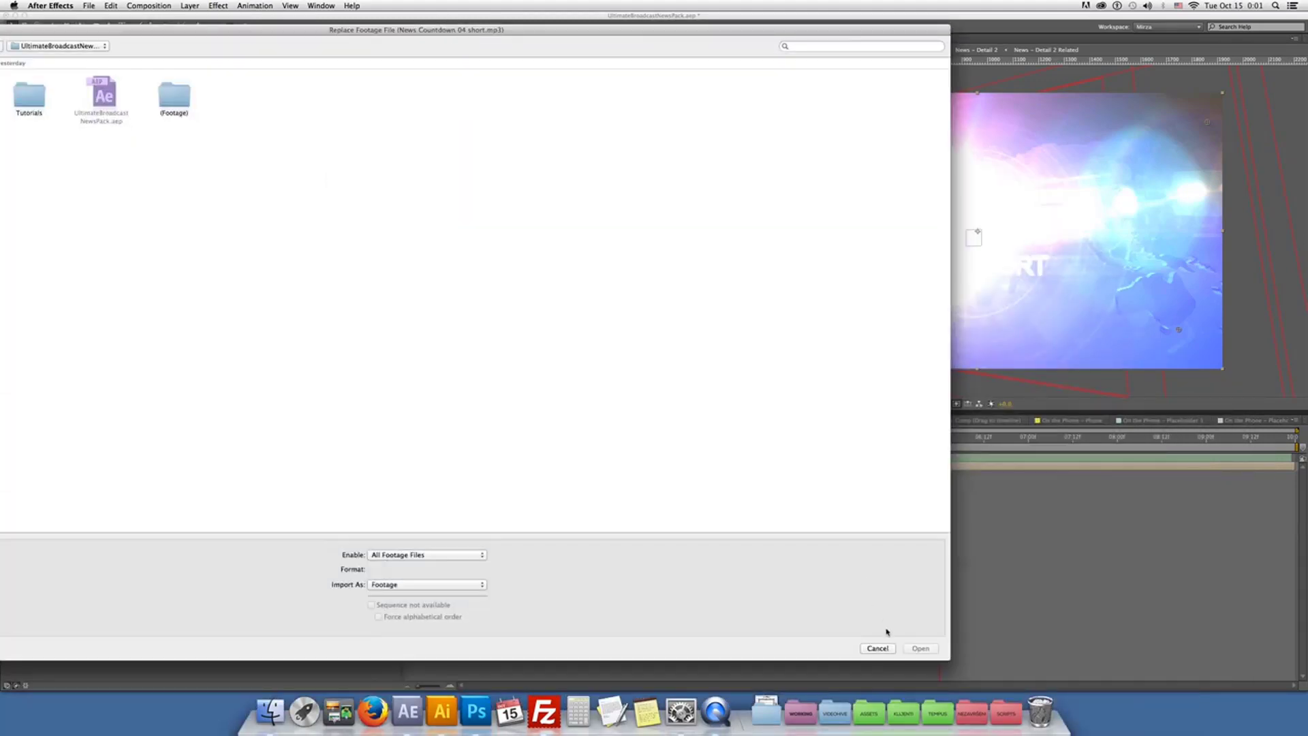
left_click(879, 648)
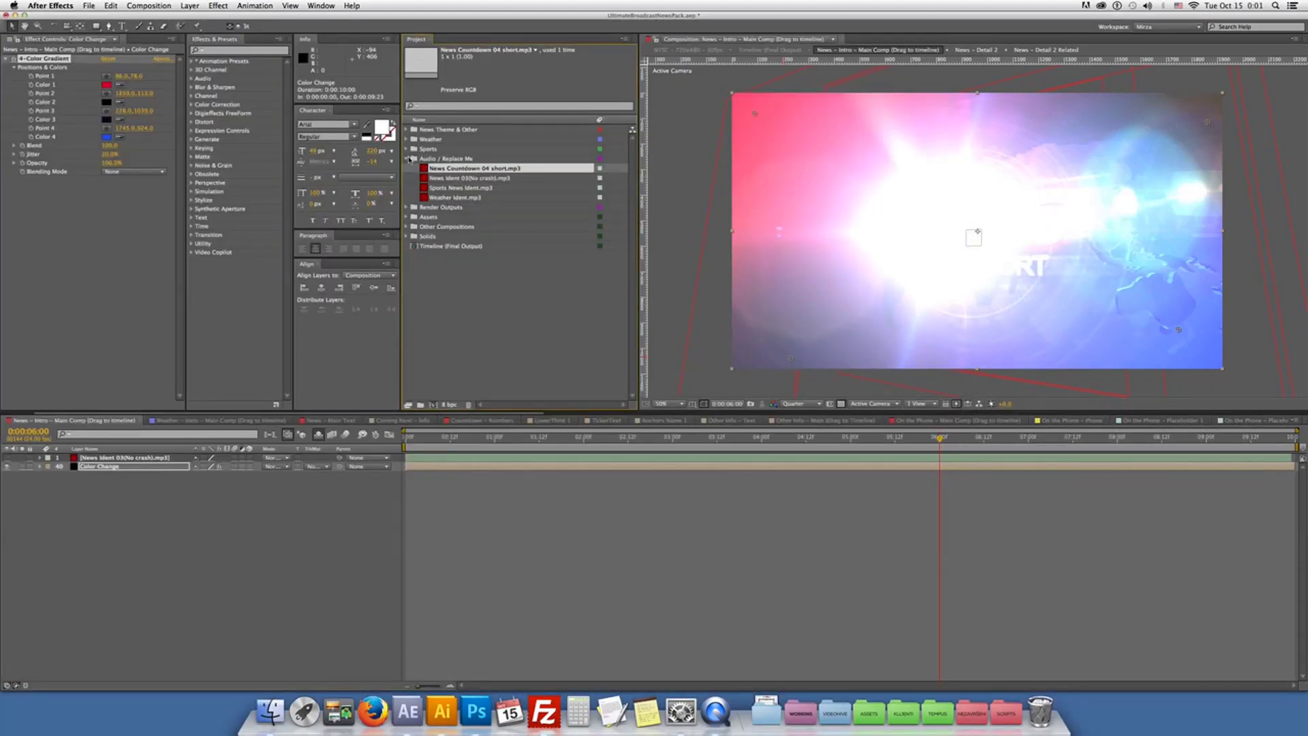
left_click(409, 159)
Open the HD – 1280x720 – 24 fps composition from the Render Outputs folder and look over the available render commands
left_click(408, 168)
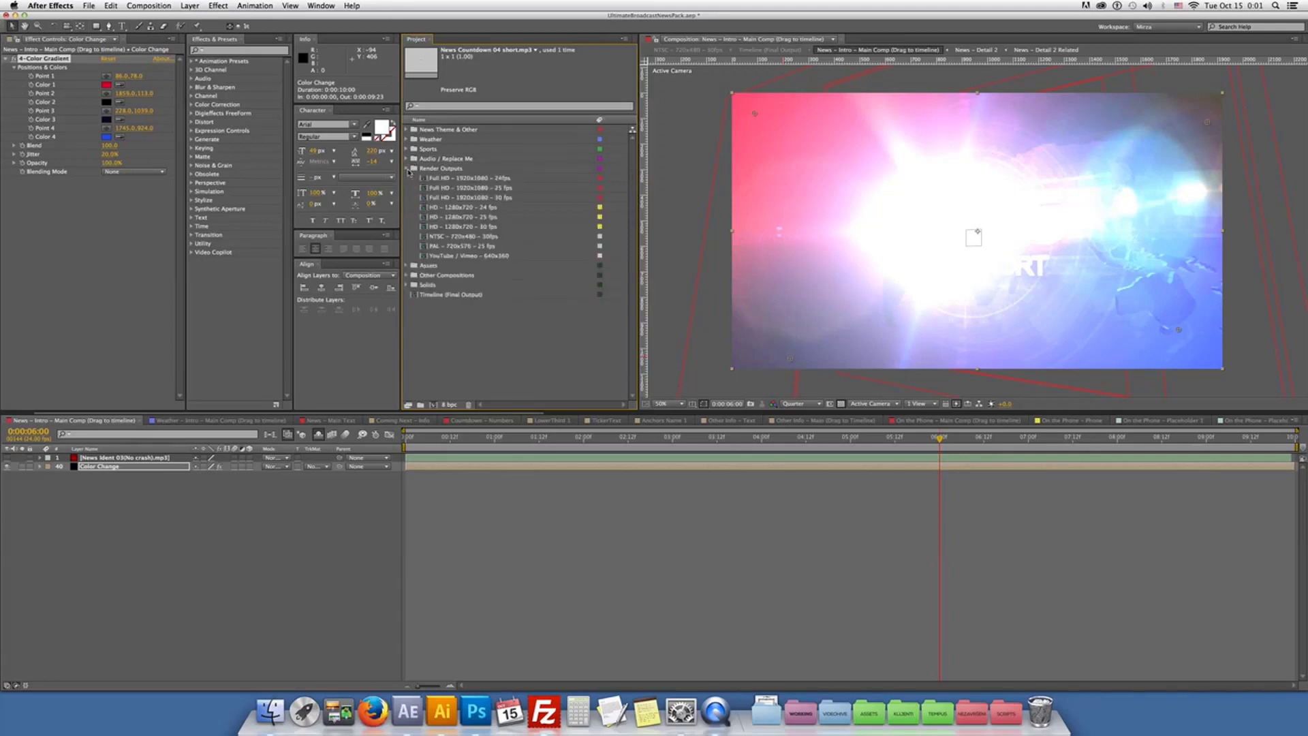
left_click(433, 295)
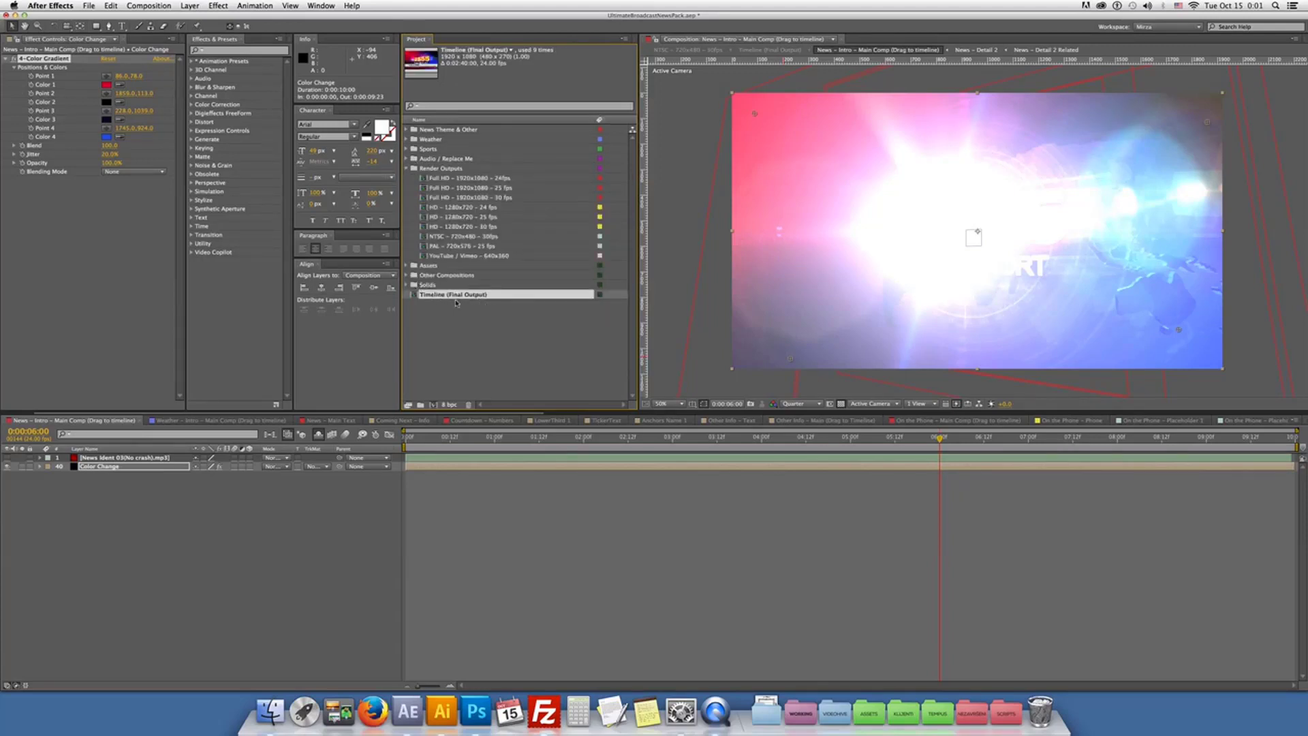
double_click(470, 207)
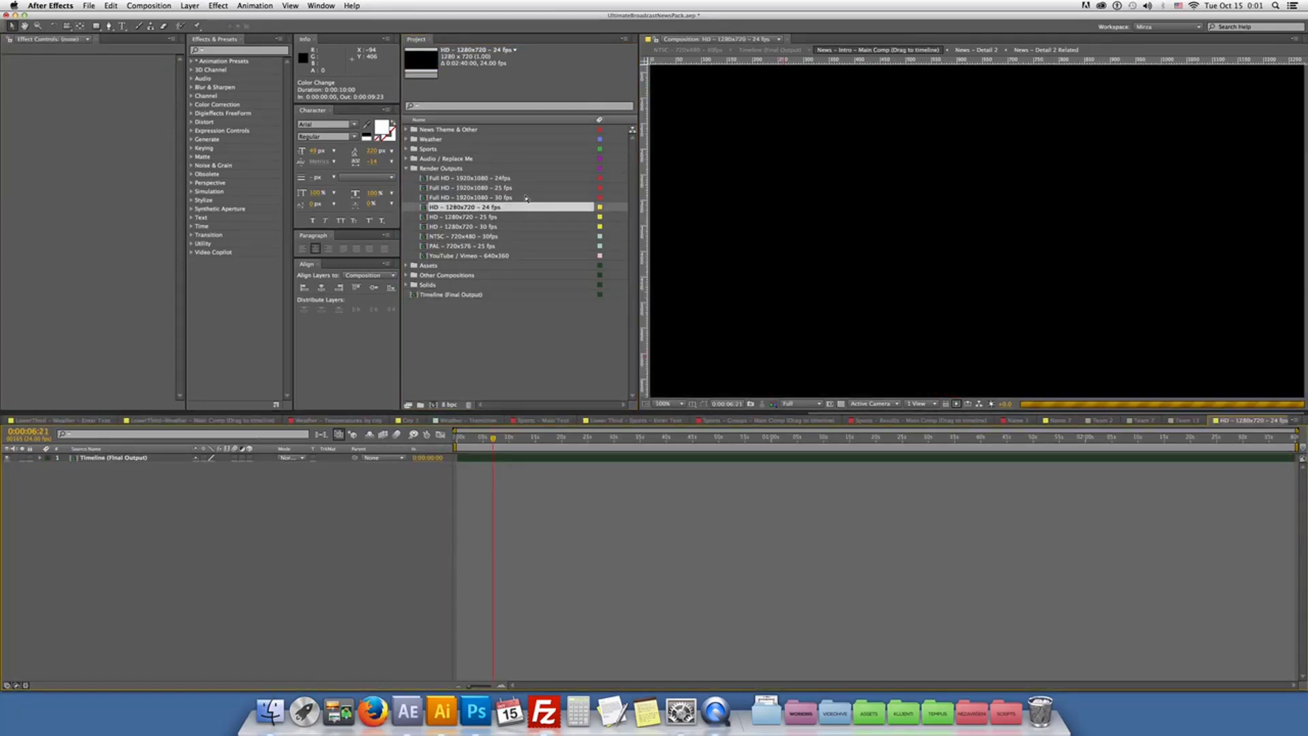
left_click(148, 5)
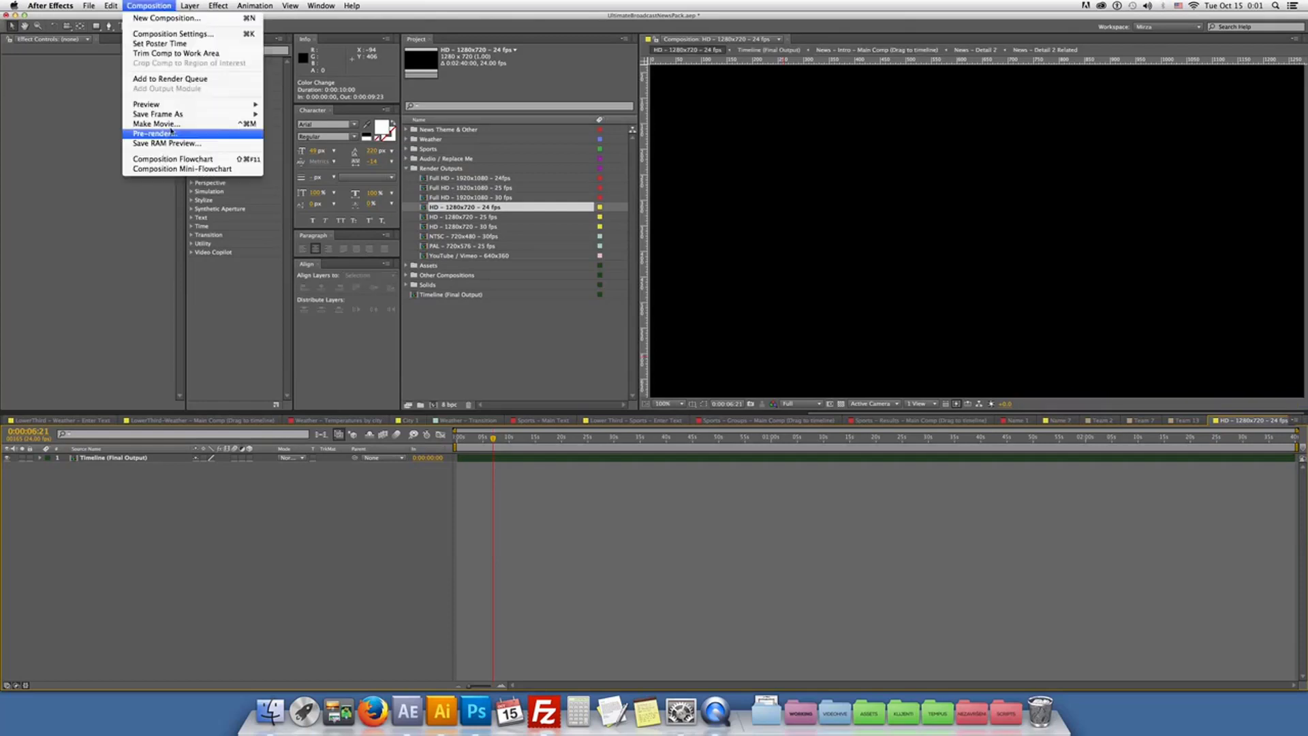
left_click(553, 365)
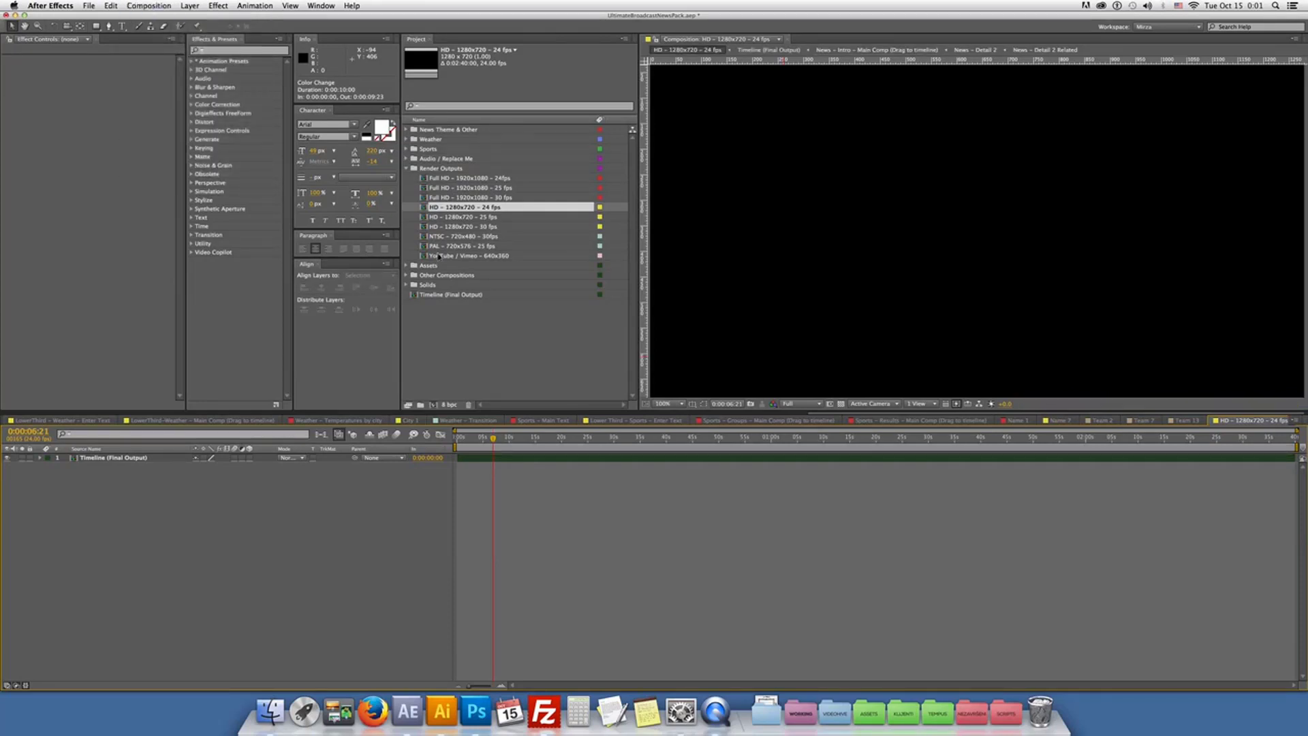
Collapse the Render Outputs folder, view the footage files in the Assets folder, and collapse it again
left_click(407, 169)
left_click(408, 178)
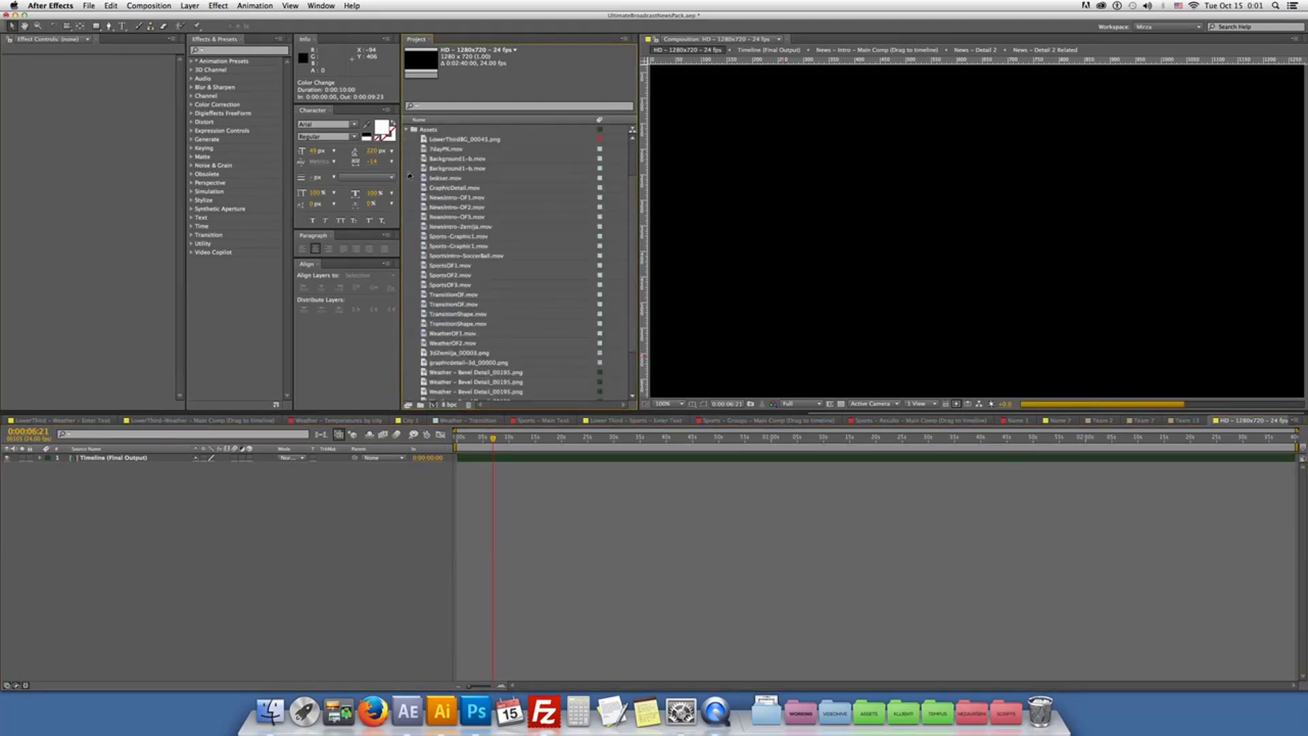
left_click(406, 129)
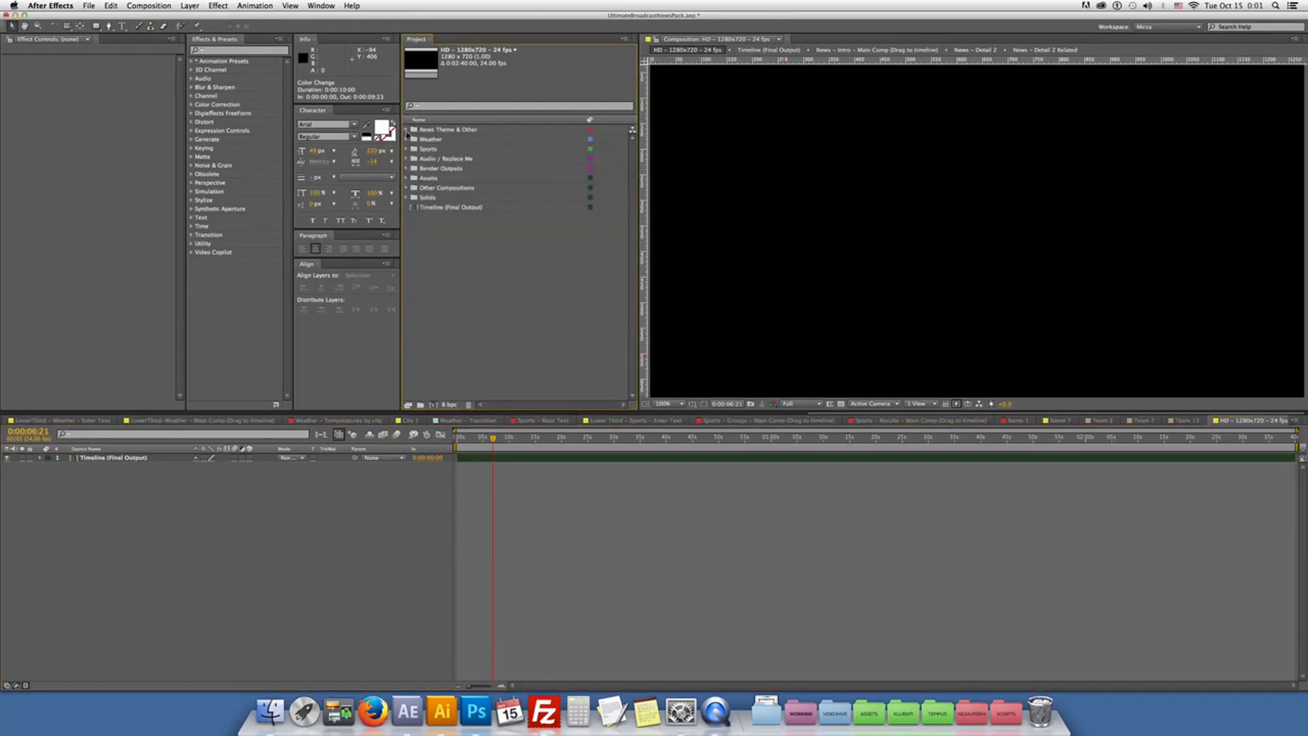